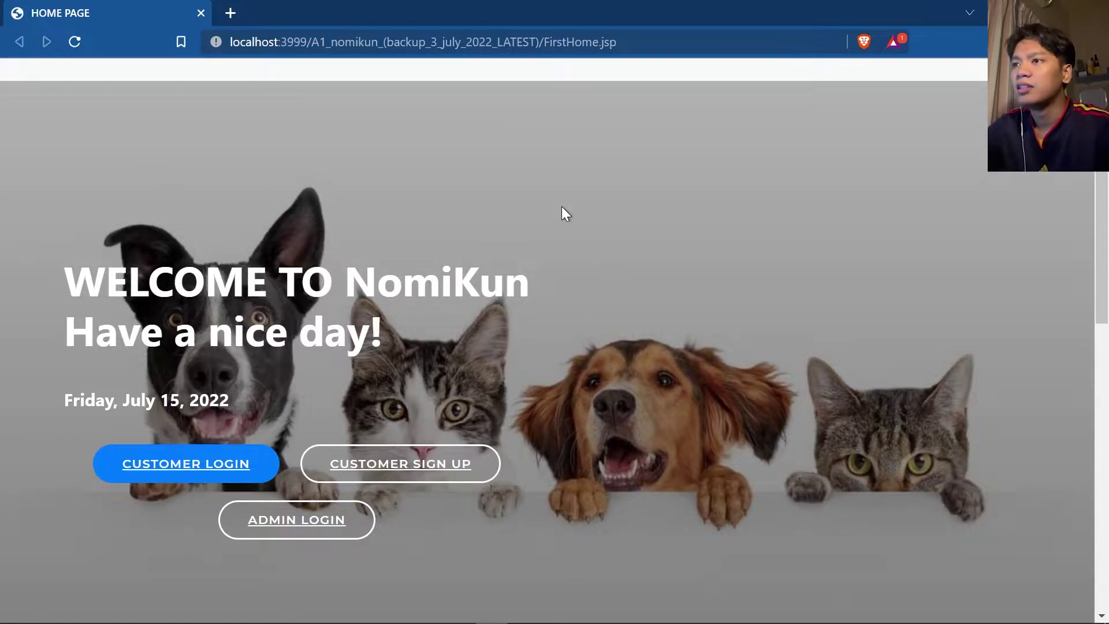
# Reload the homepage and scroll down to the NomiKun Feedback cards.
pyautogui.scroll(-10, 570, 227)
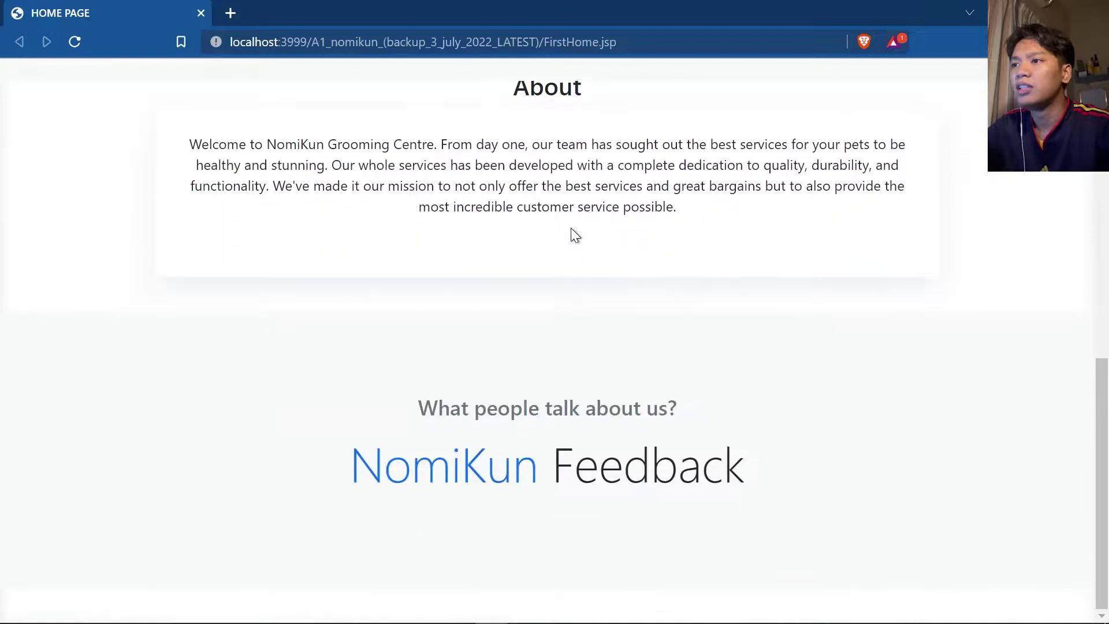
pyautogui.scroll(7, 571, 231)
pyautogui.scroll(3, 575, 250)
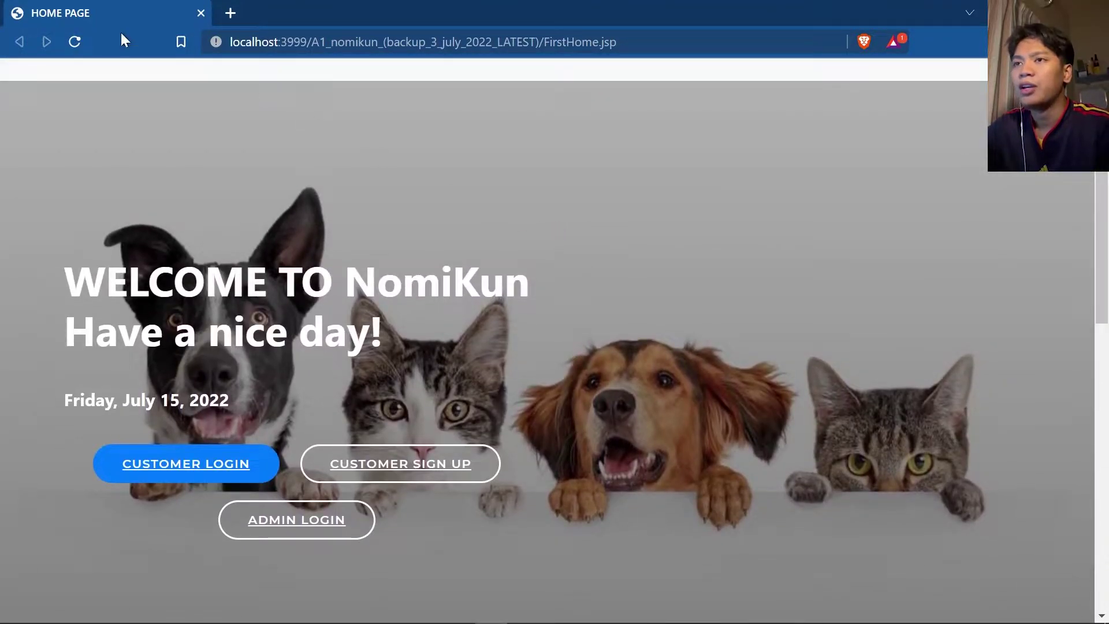
pyautogui.scroll(-6, 314, 281)
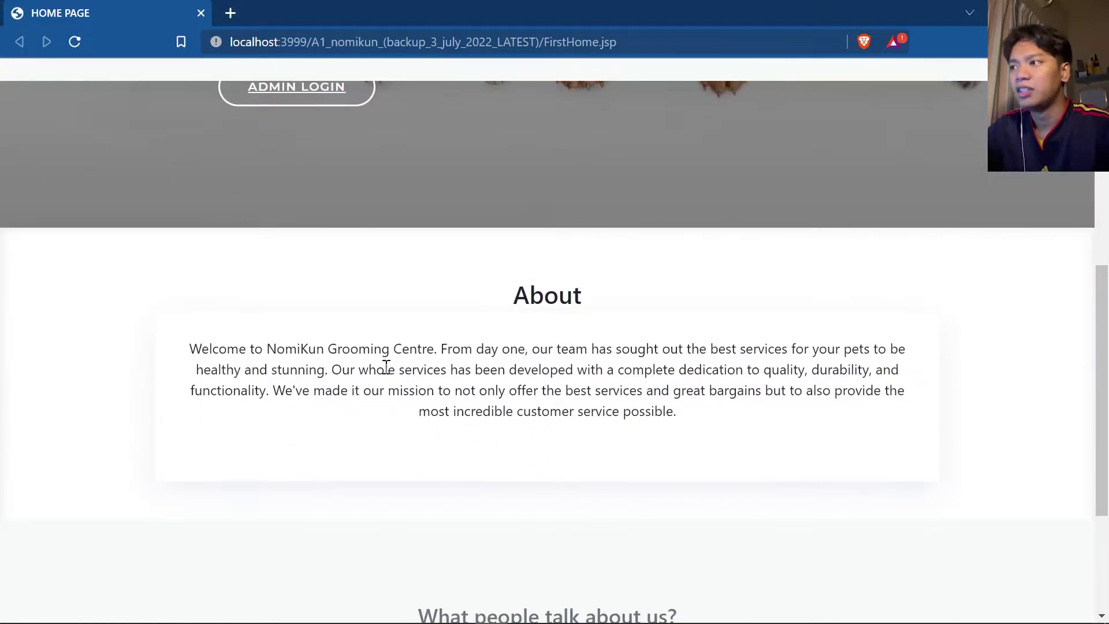
pyautogui.scroll(6, 210, 335)
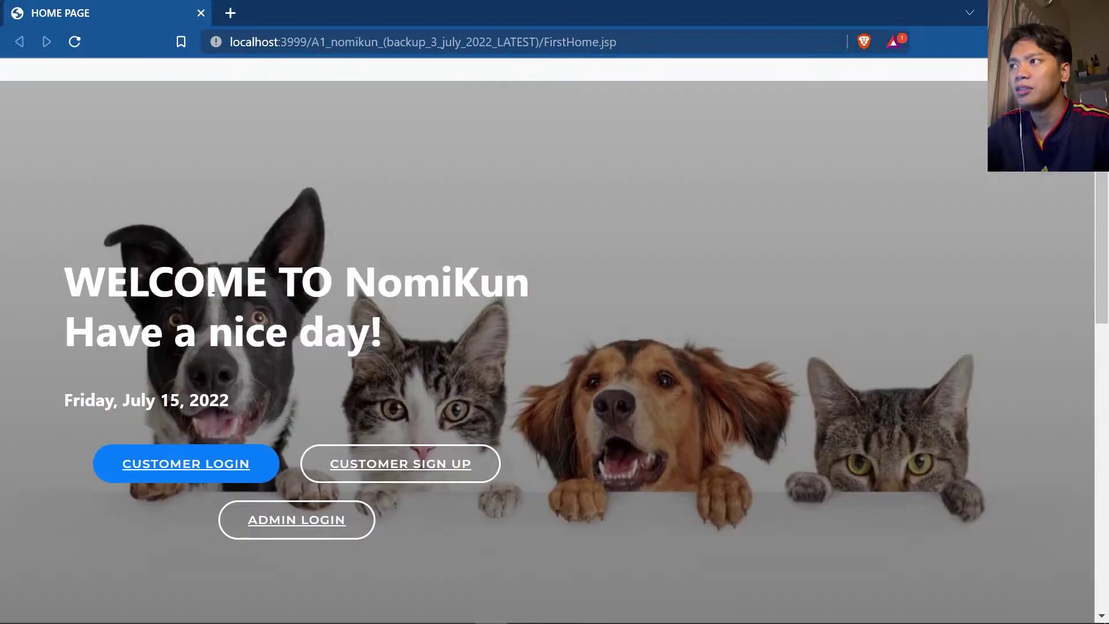
pyautogui.click(79, 42)
pyautogui.scroll(-15, 439, 270)
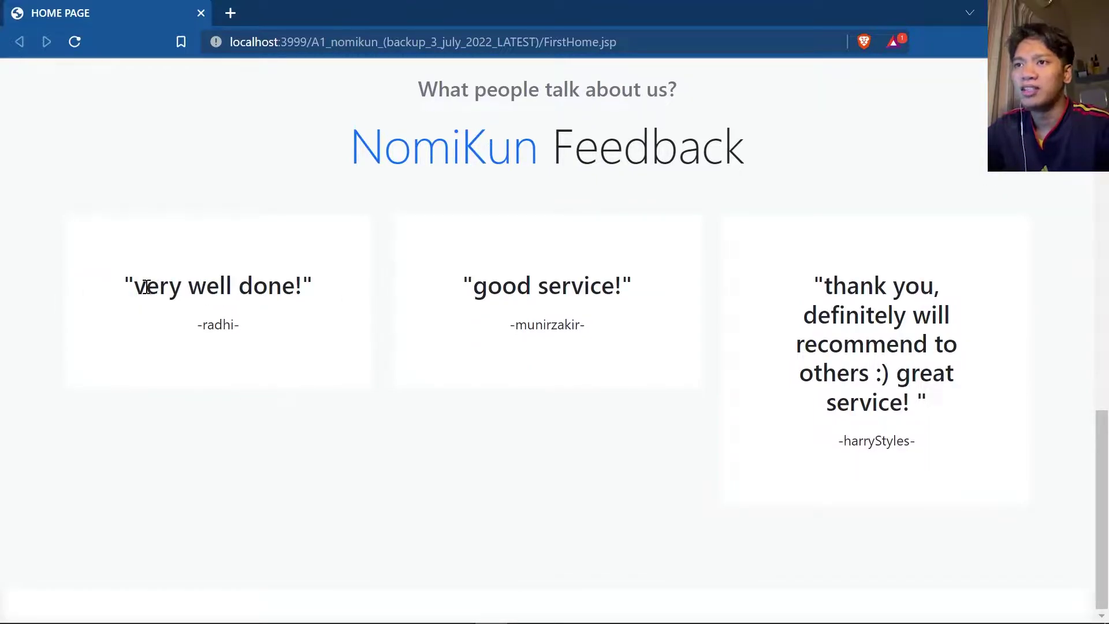
# Highlight the three feedback quotes, including 'very well done!' and 'good service!'.
pyautogui.moveTo(137, 290); pyautogui.dragTo(378, 290)
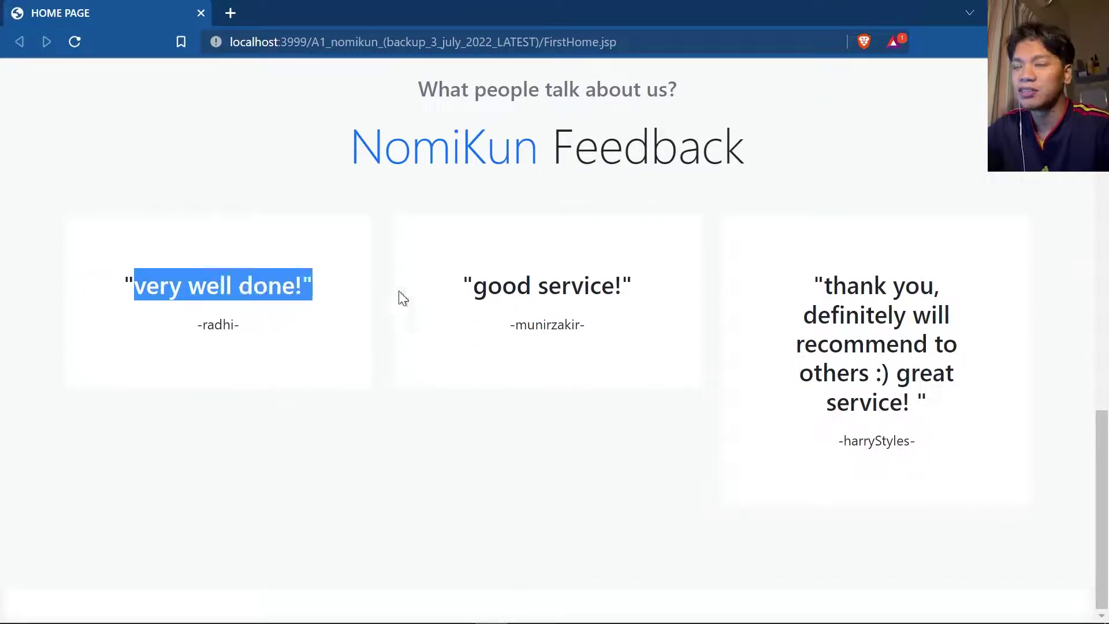
pyautogui.moveTo(474, 286); pyautogui.dragTo(625, 285)
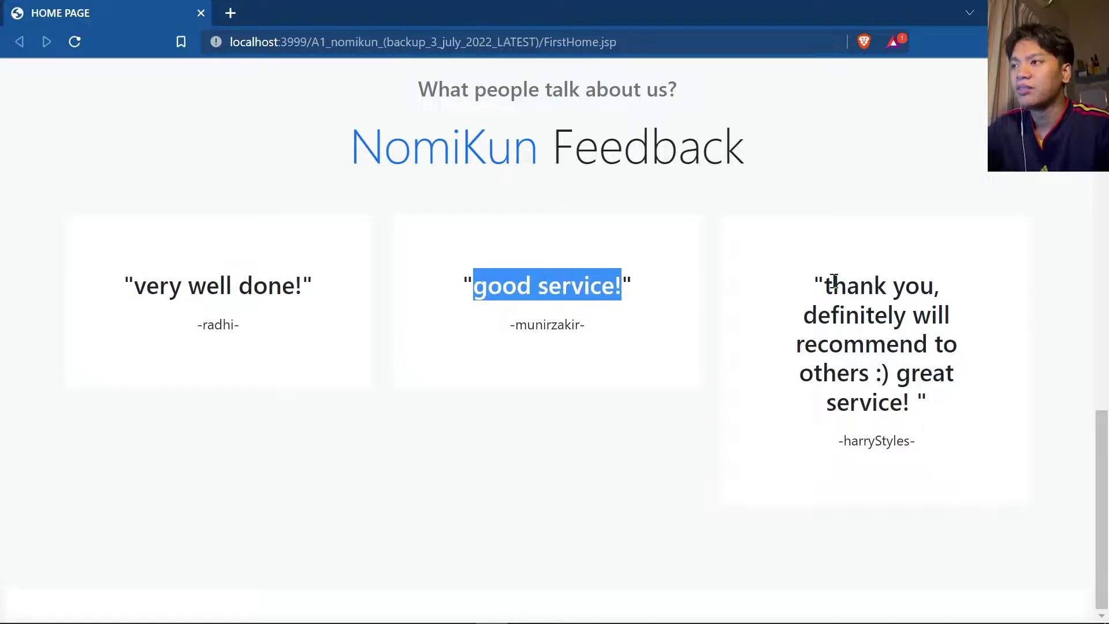
pyautogui.moveTo(825, 284); pyautogui.dragTo(921, 407)
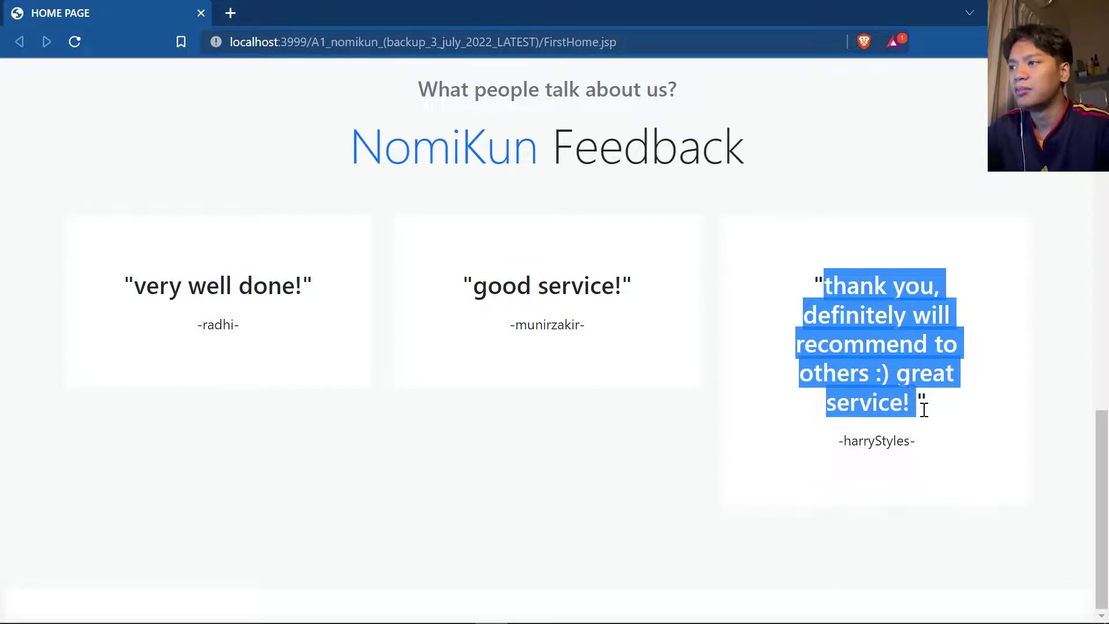
pyautogui.click(908, 394)
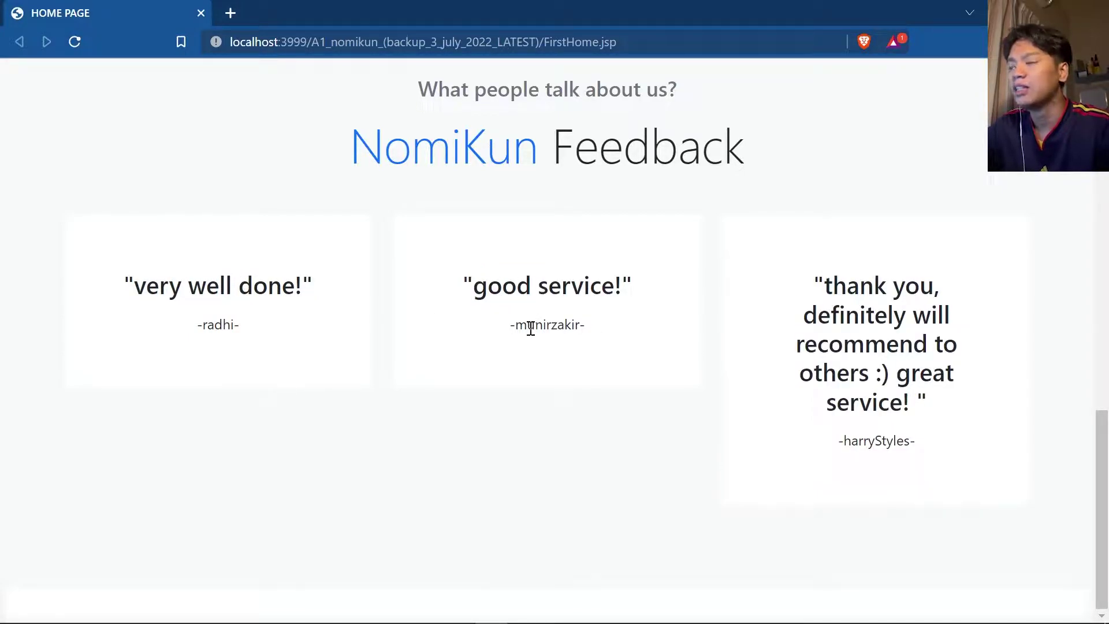
# Highlight the new set of quotes, including 'i just leave my review here :)'.
pyautogui.scroll(15, 532, 386)
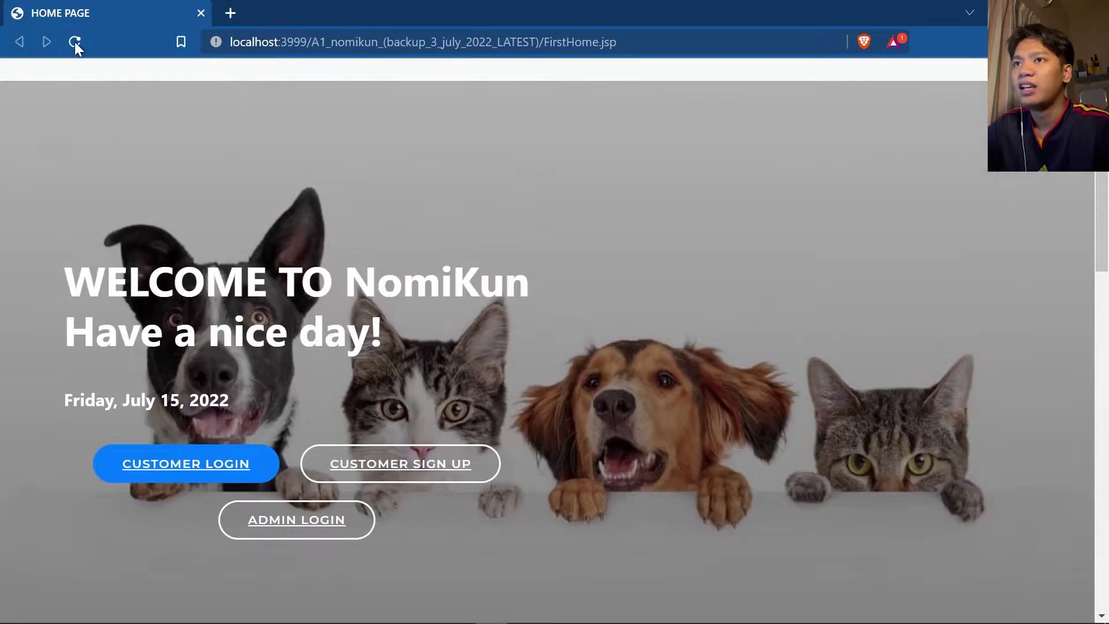
pyautogui.scroll(-15, 593, 341)
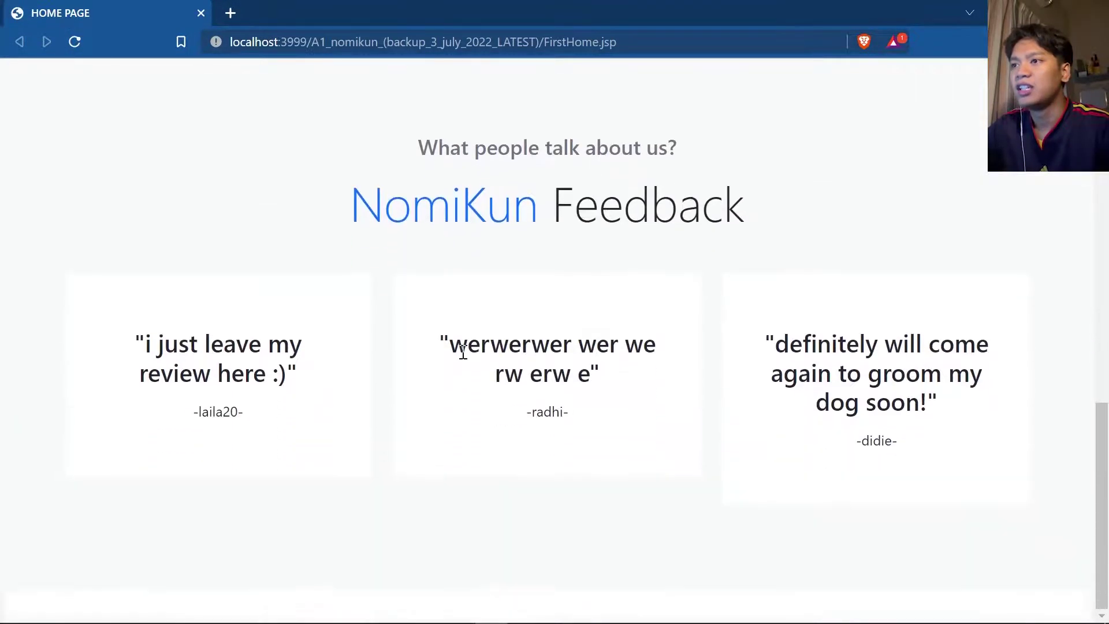
pyautogui.moveTo(147, 345); pyautogui.dragTo(287, 378)
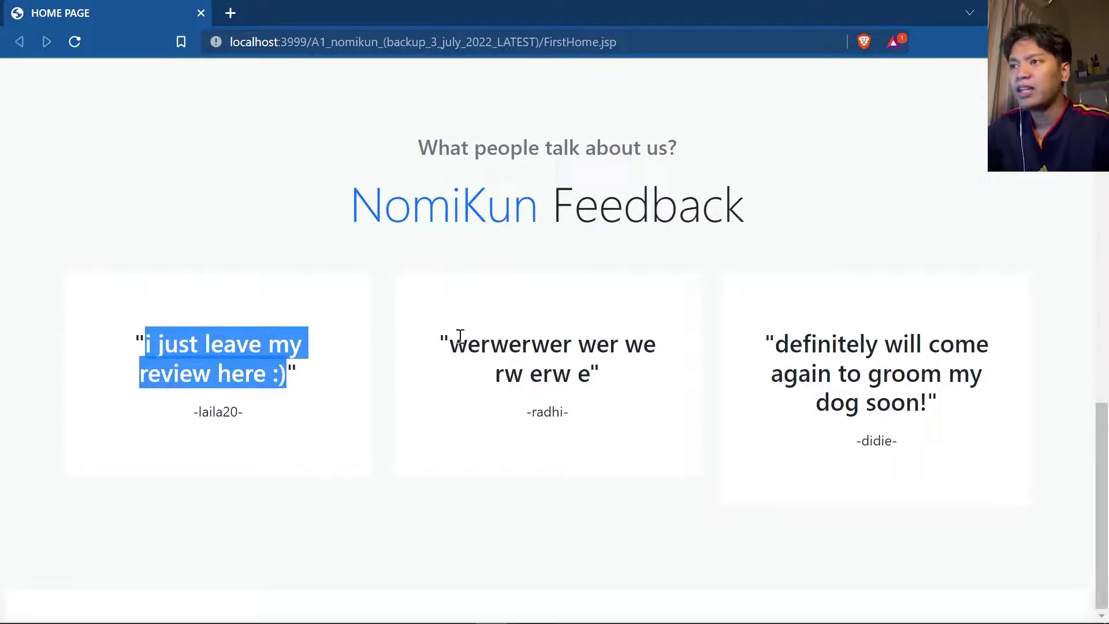
pyautogui.moveTo(461, 337); pyautogui.dragTo(594, 370)
pyautogui.moveTo(789, 340); pyautogui.dragTo(937, 404)
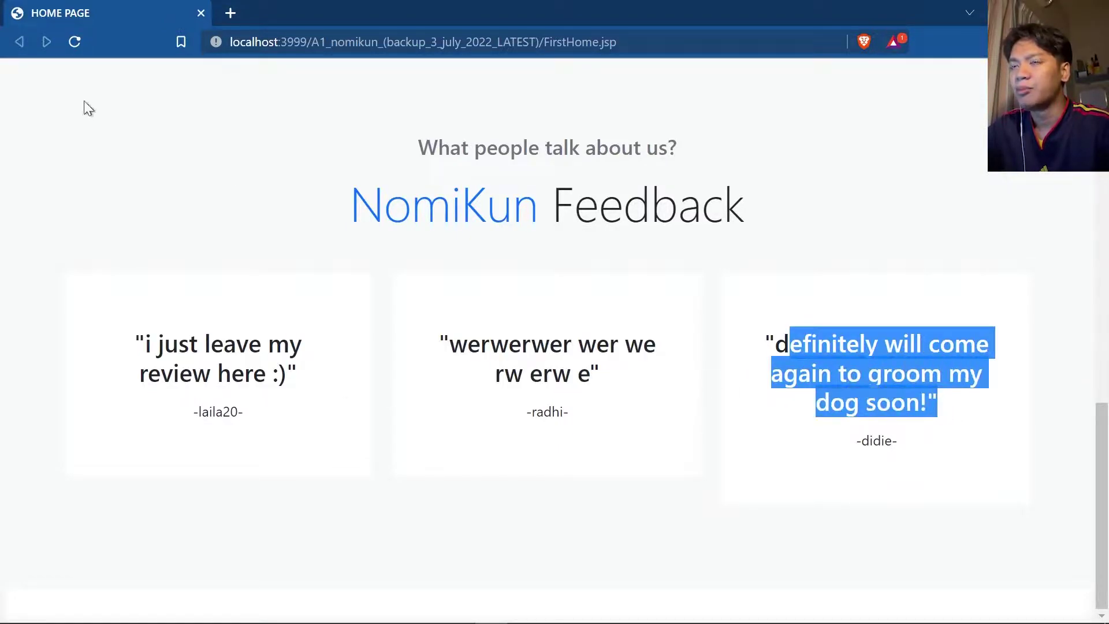
# Reload the homepage three more times and return to the top of the page.
pyautogui.click(75, 42)
pyautogui.click(75, 41)
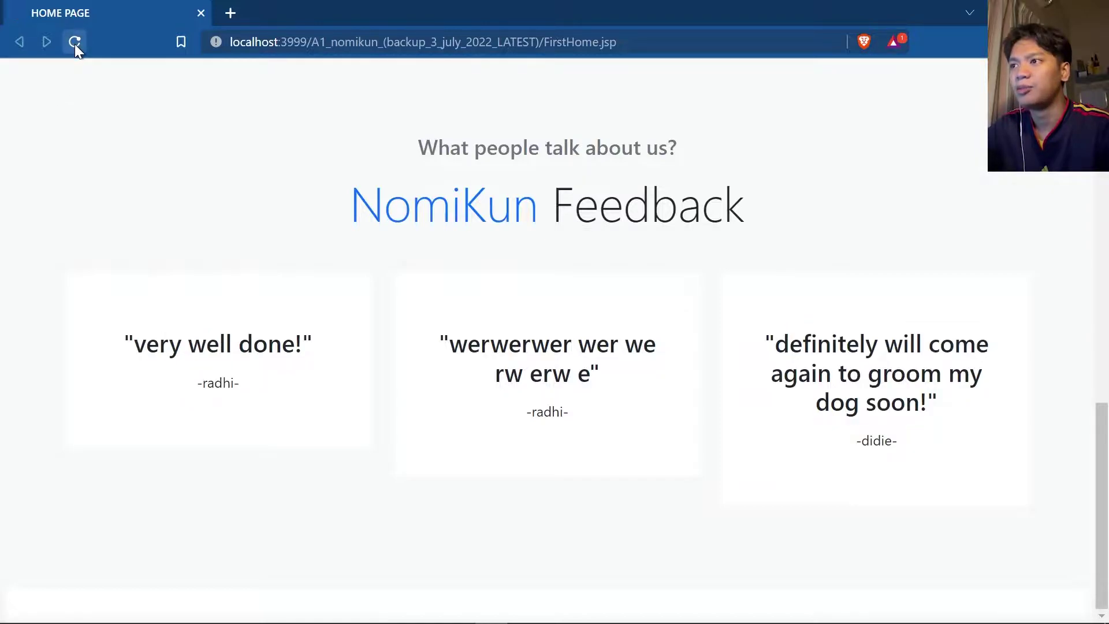
pyautogui.click(75, 42)
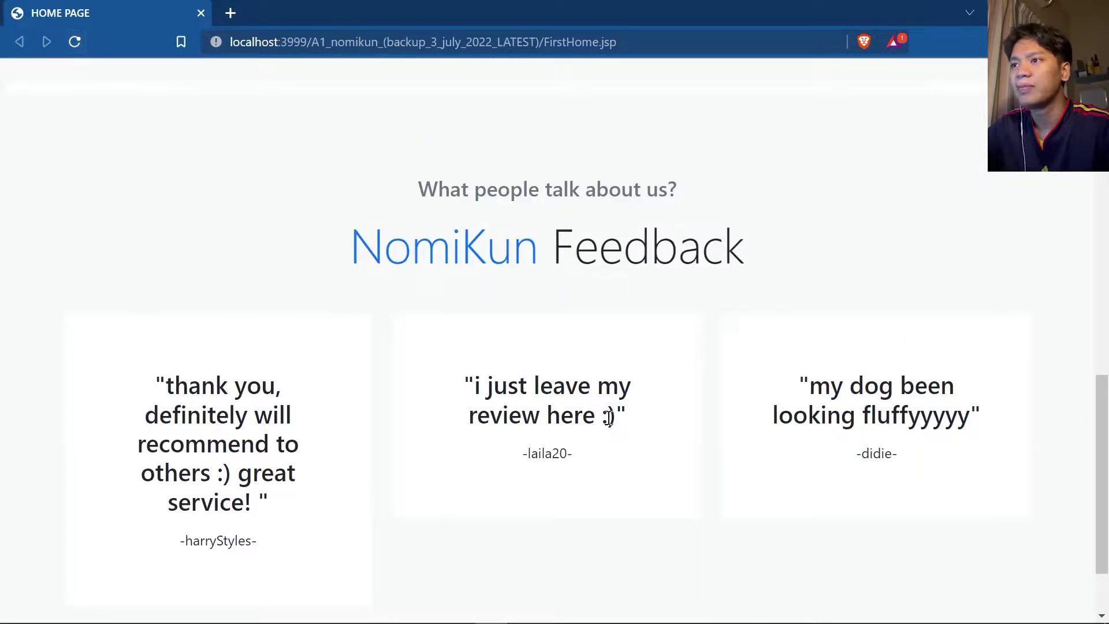
pyautogui.scroll(10, 615, 413)
pyautogui.scroll(5, 615, 413)
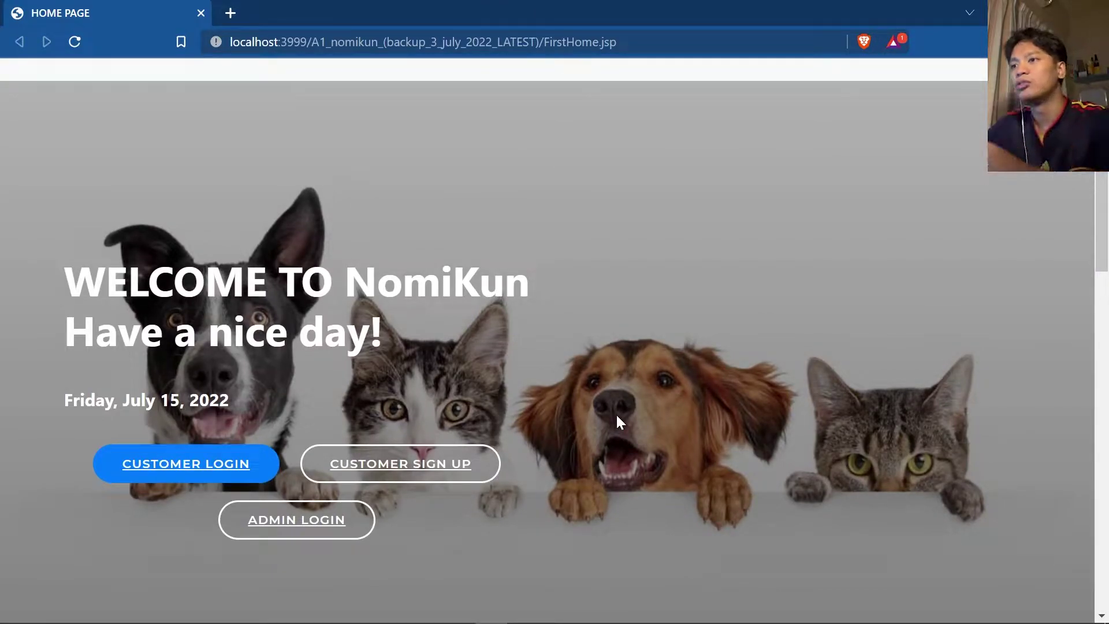
# Go to the customer sign-up page and select the empty Username field.
pyautogui.click(411, 469)
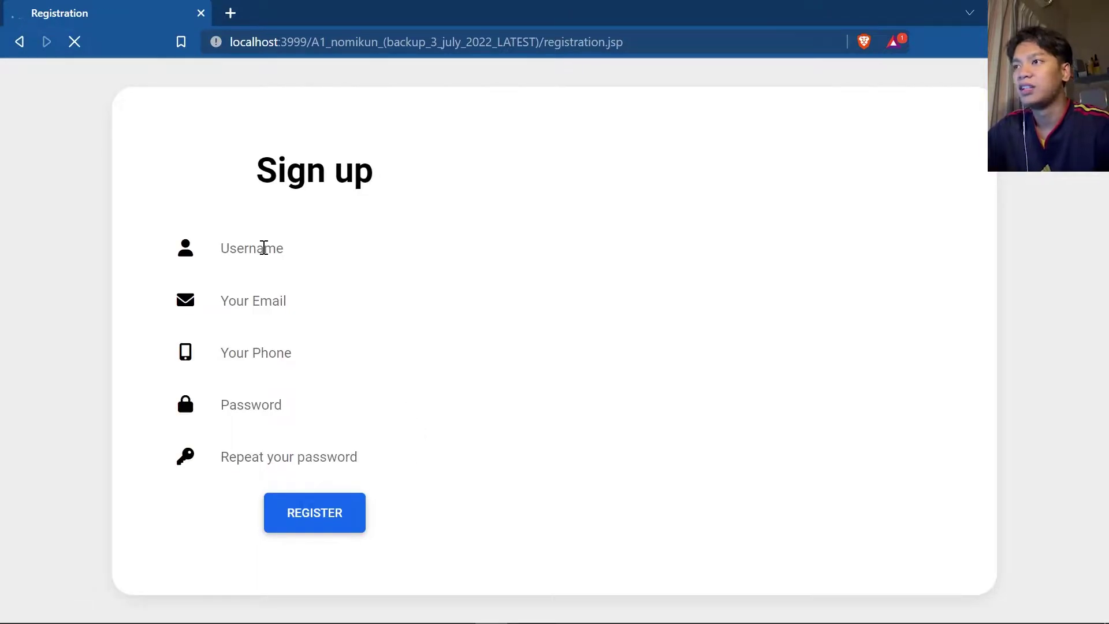
pyautogui.click(260, 234)
pyautogui.click(557, 207)
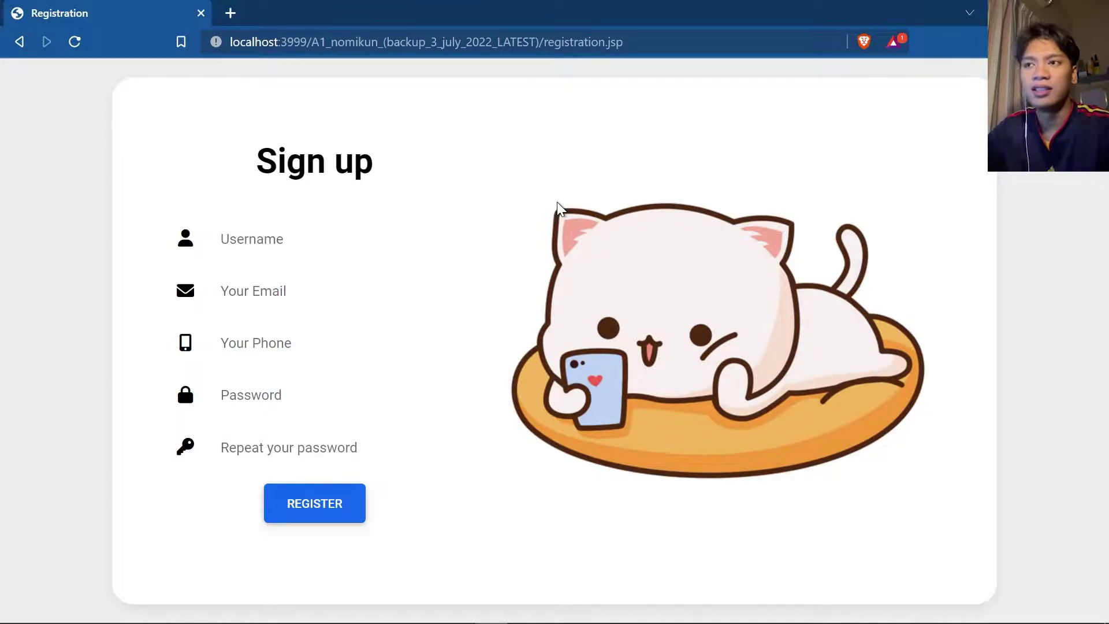
pyautogui.click(285, 246)
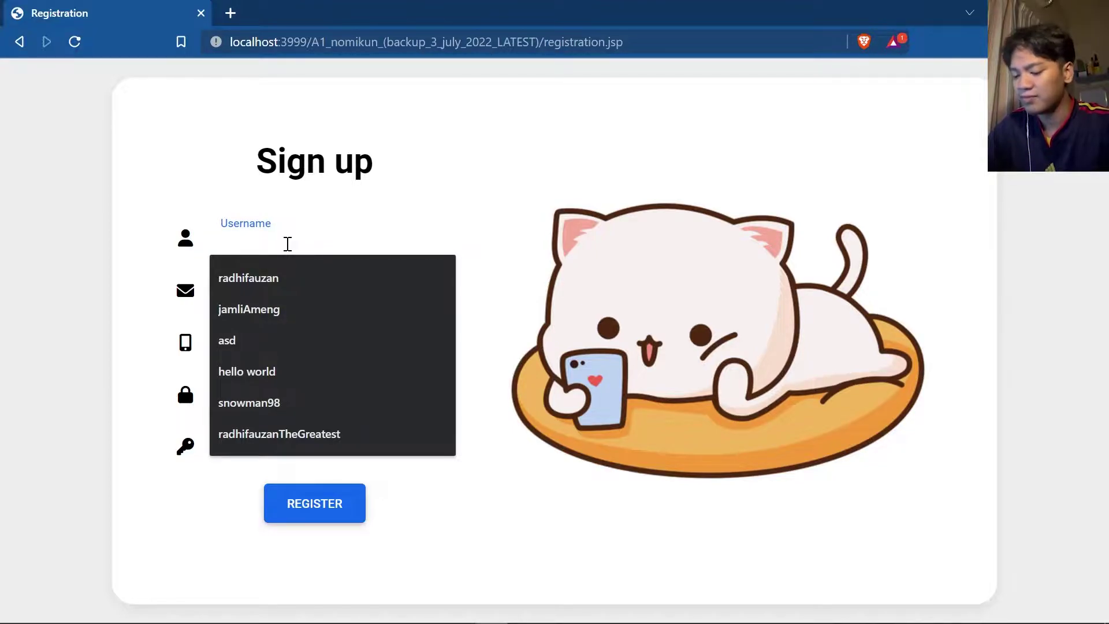
# Enter a username and an e-mail address missing its domain suffix.
pyautogui.write('pujajn')
pyautogui.click(286, 287)
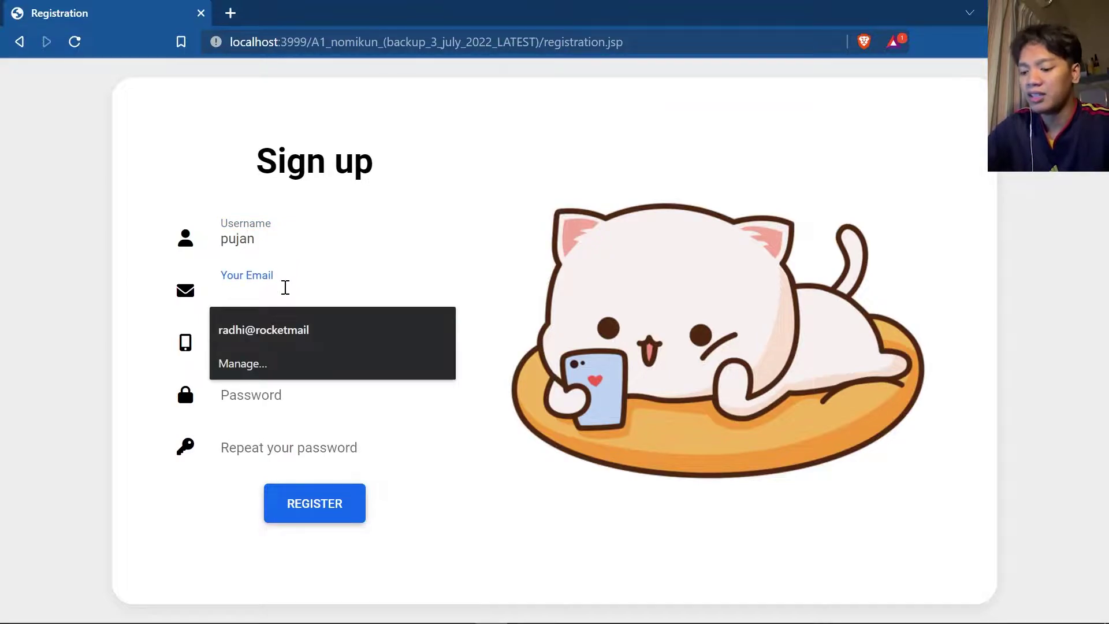
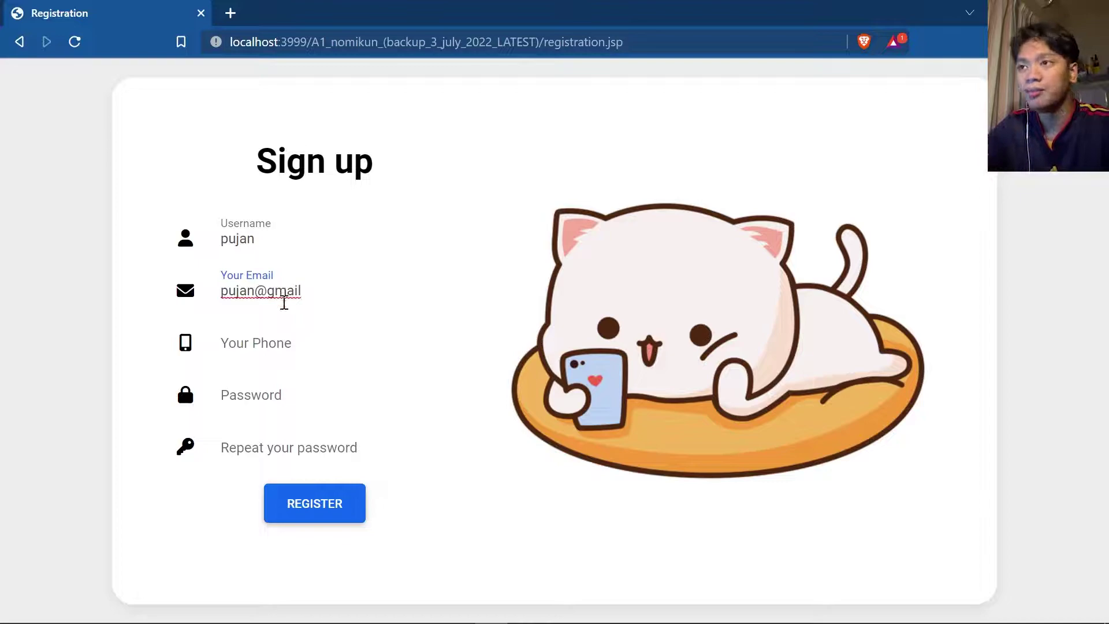
pyautogui.click(289, 346)
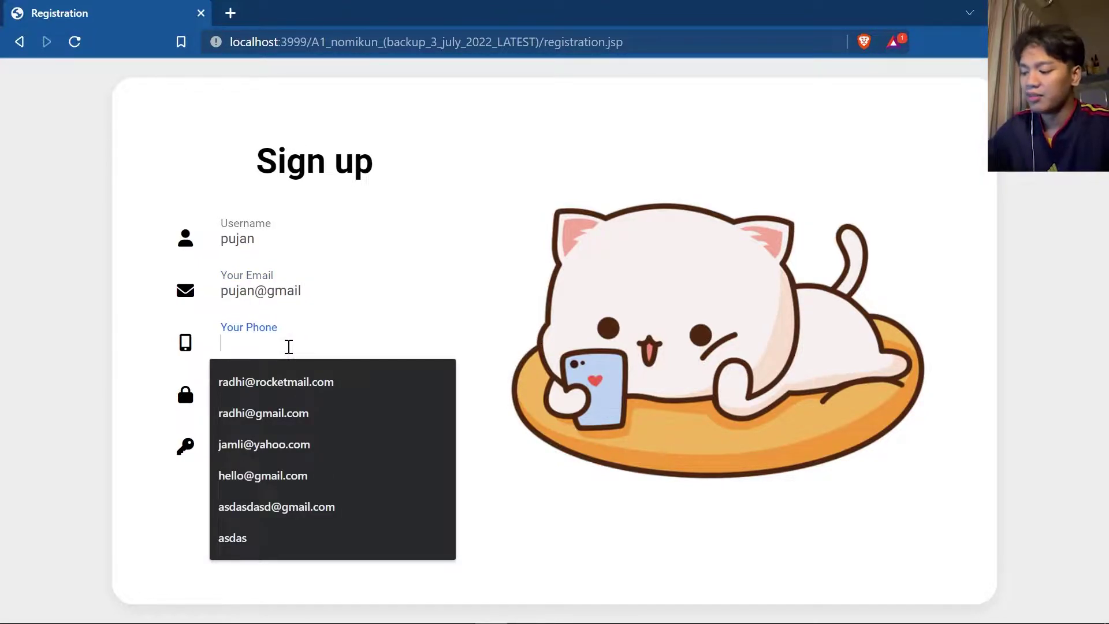
# Enter 'phone' as the phone number and a 7-character password, ready to repeat it.
pyautogui.write('phone')
pyautogui.click(281, 403)
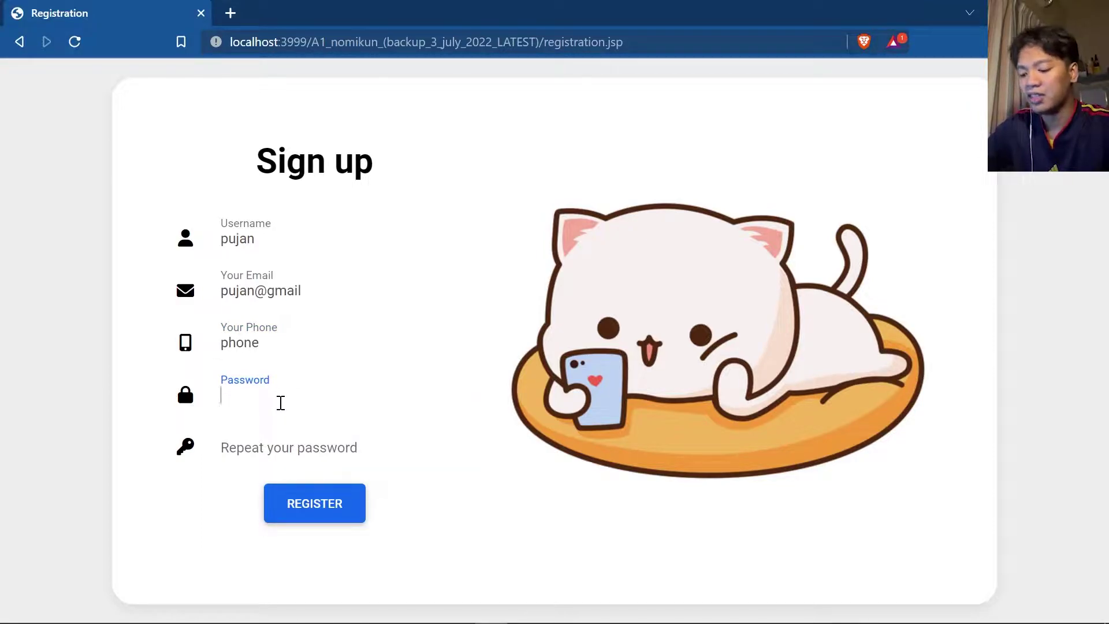
pyautogui.write('1234')
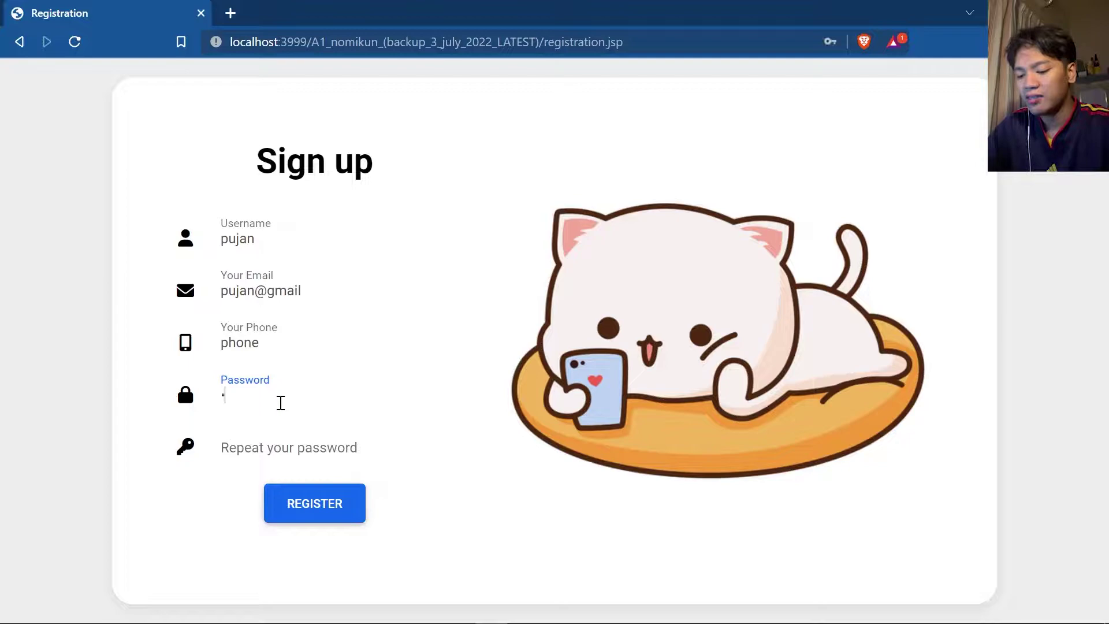
pyautogui.write('567')
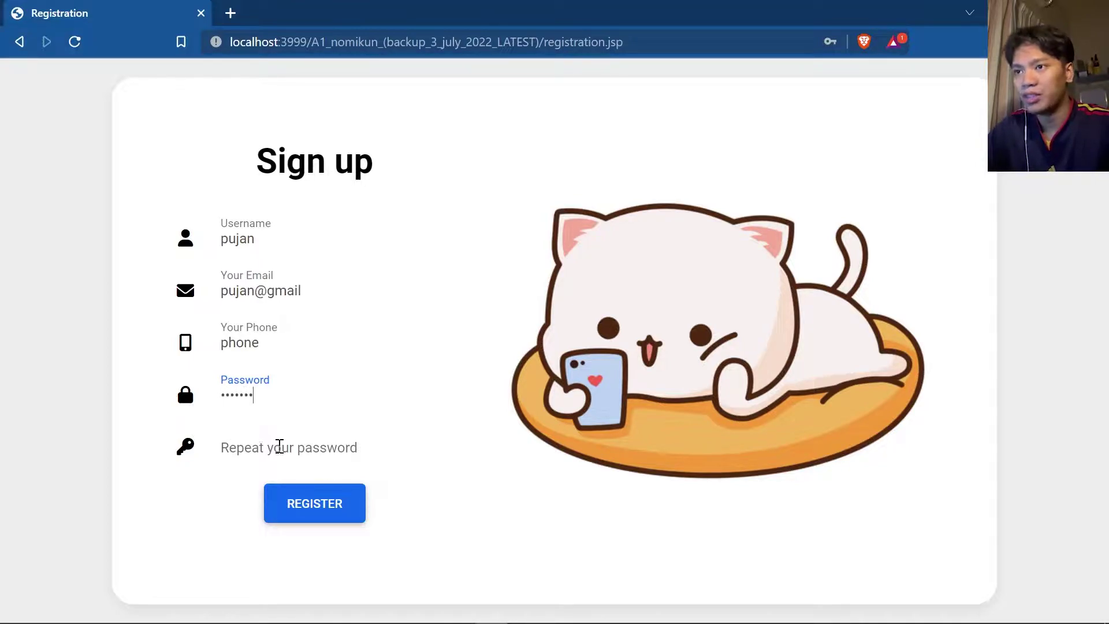
pyautogui.click(280, 446)
pyautogui.write('1234567')
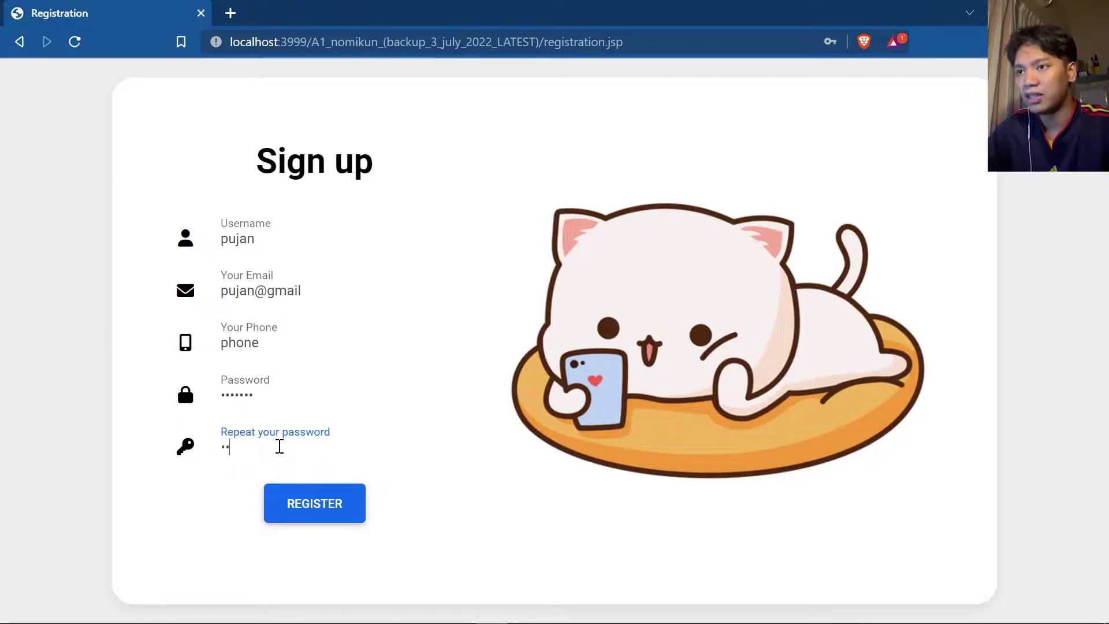
# Submit the sign-up form and dismiss the username-too-short alert.
pyautogui.click(328, 505)
pyautogui.moveTo(375, 104); pyautogui.dragTo(502, 109)
pyautogui.click(502, 109)
pyautogui.click(709, 151)
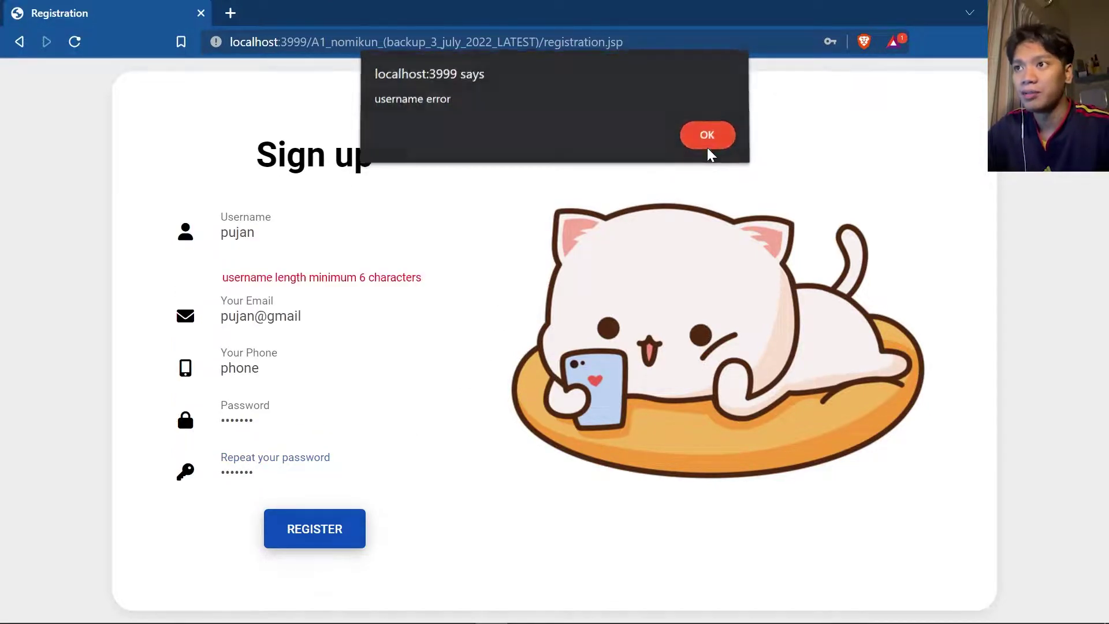
# Append '98' to the username, resubmit, and dismiss the invalid email format alert.
pyautogui.click(281, 231)
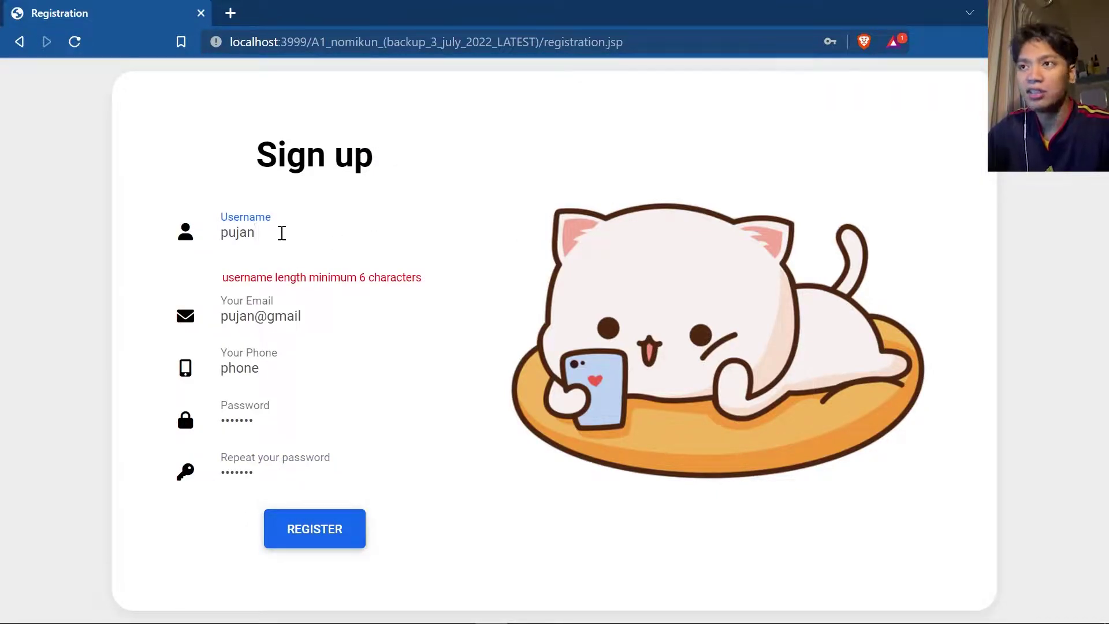
pyautogui.write('98')
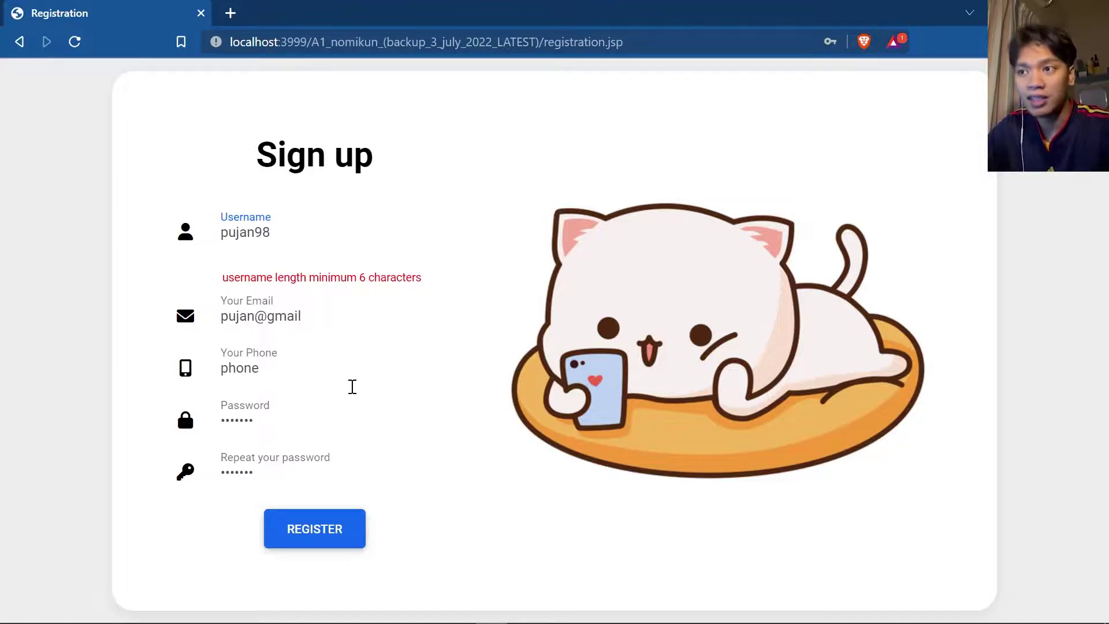
pyautogui.click(324, 541)
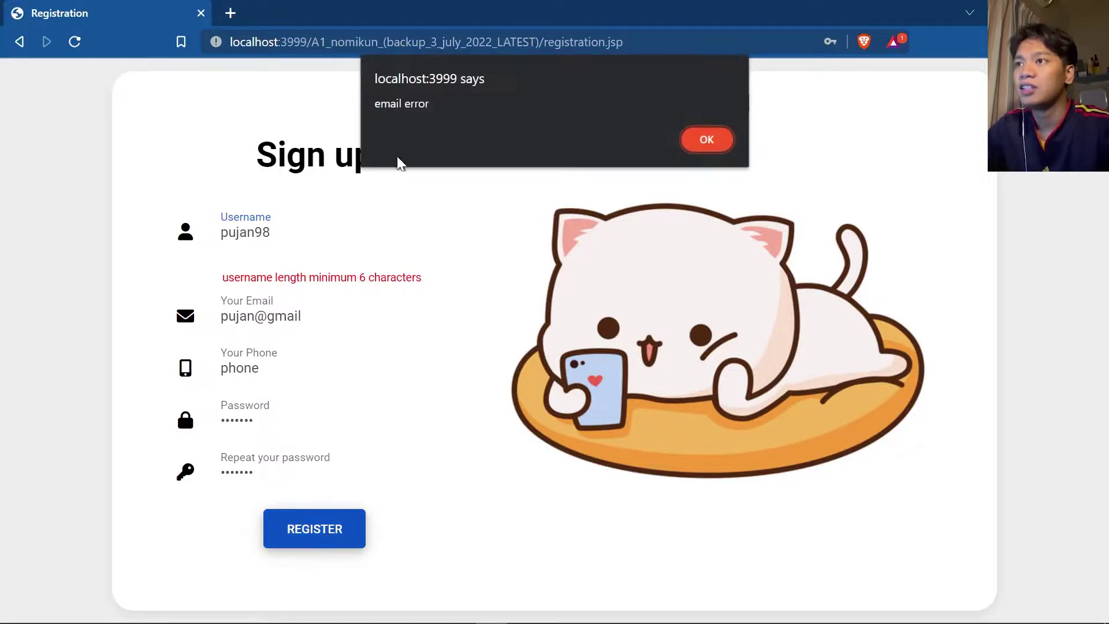
pyautogui.tripleClick(378, 104)
pyautogui.click(447, 104)
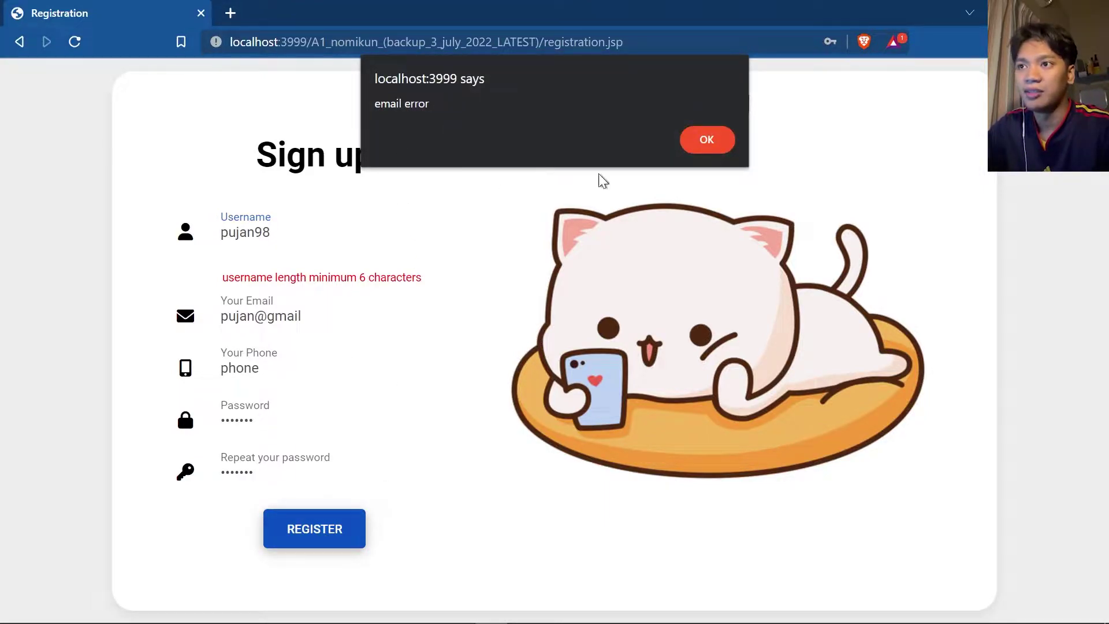
pyautogui.click(726, 141)
pyautogui.click(312, 285)
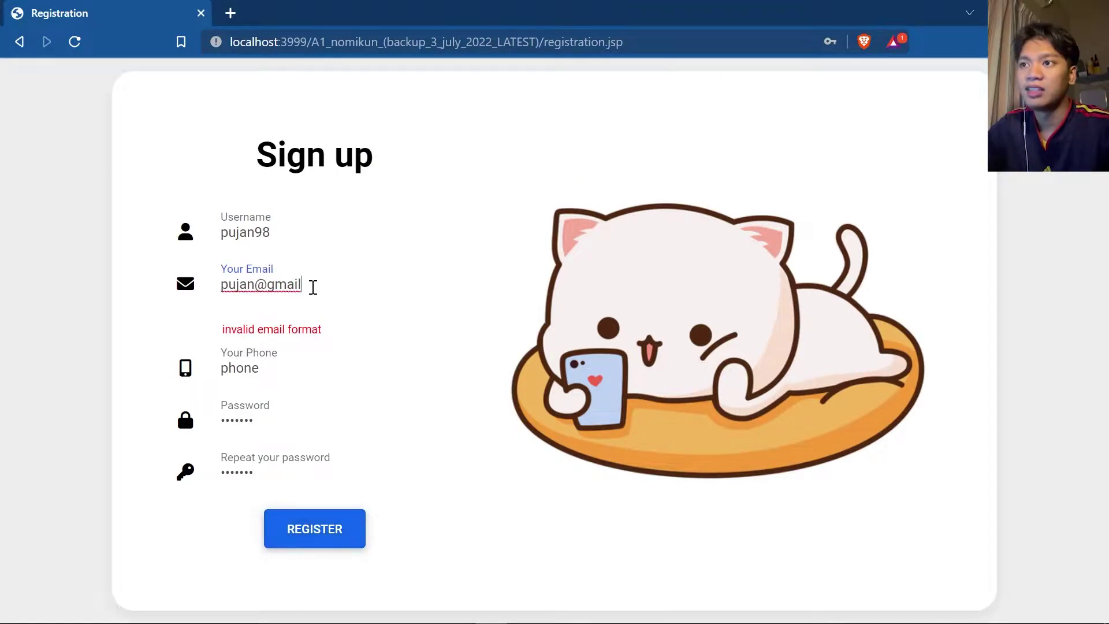
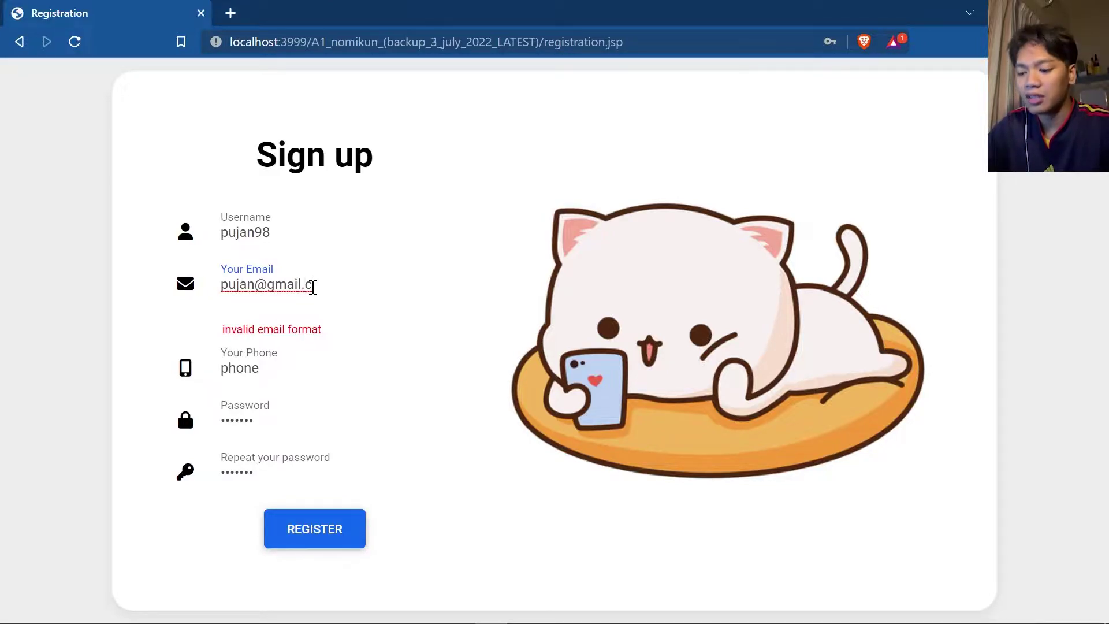
# Finish the e-mail, submit, then retype the repeat password after the password error and resubmit.
pyautogui.write('om')
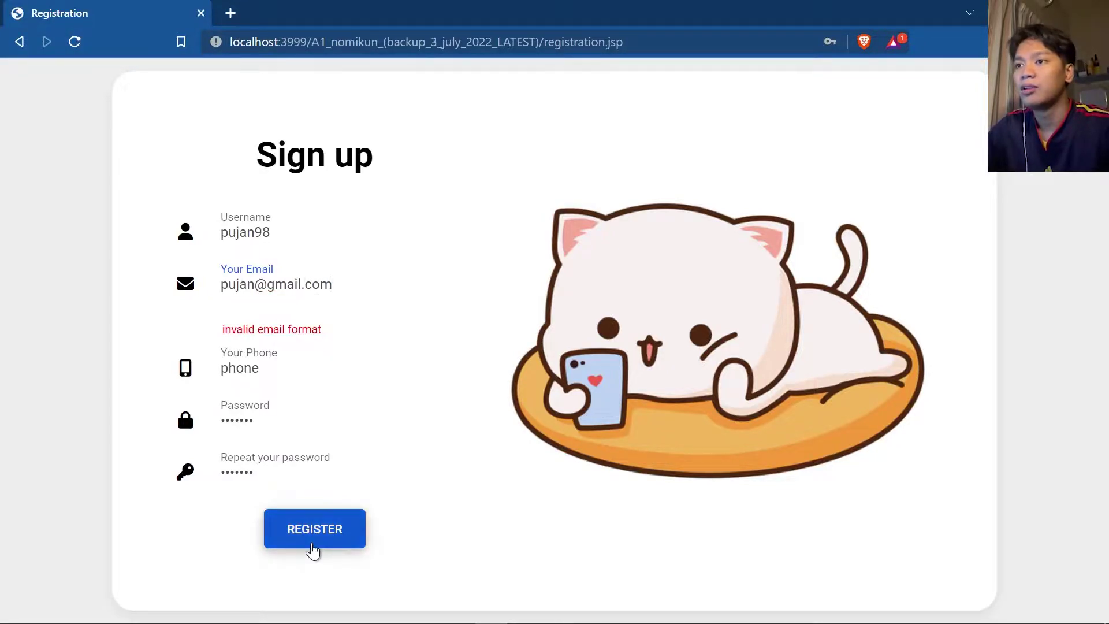
pyautogui.click(316, 545)
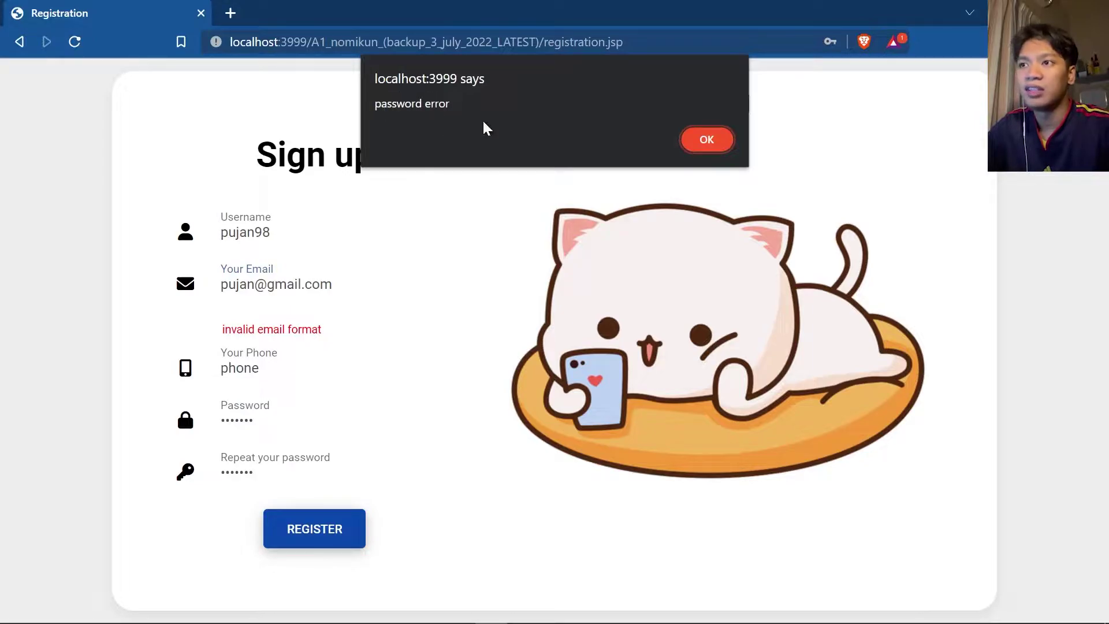
pyautogui.click(700, 144)
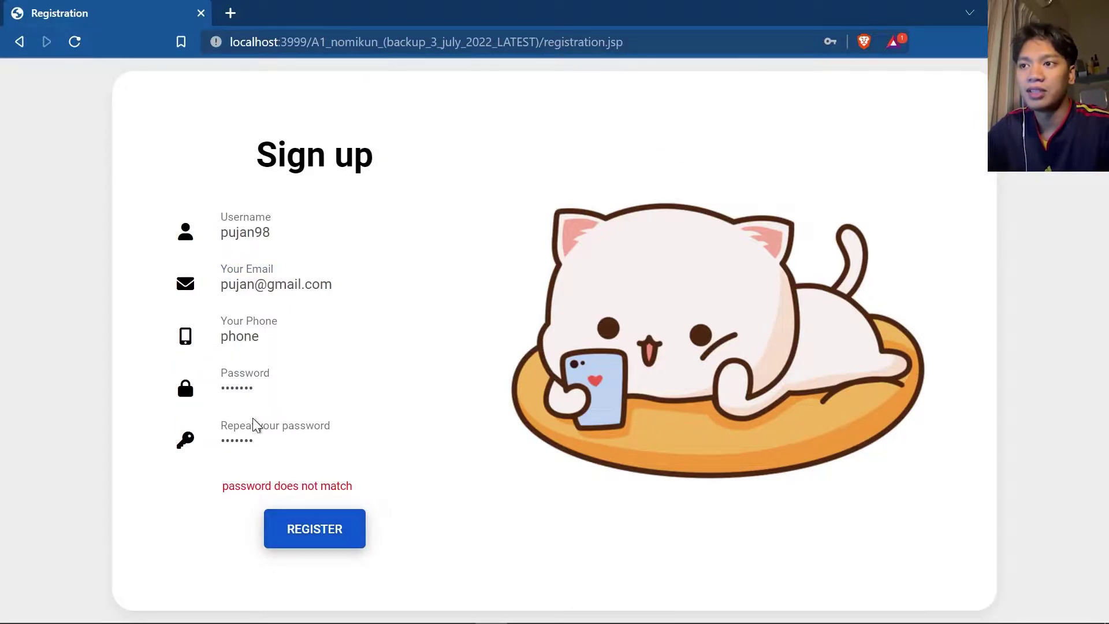
pyautogui.click(280, 444)
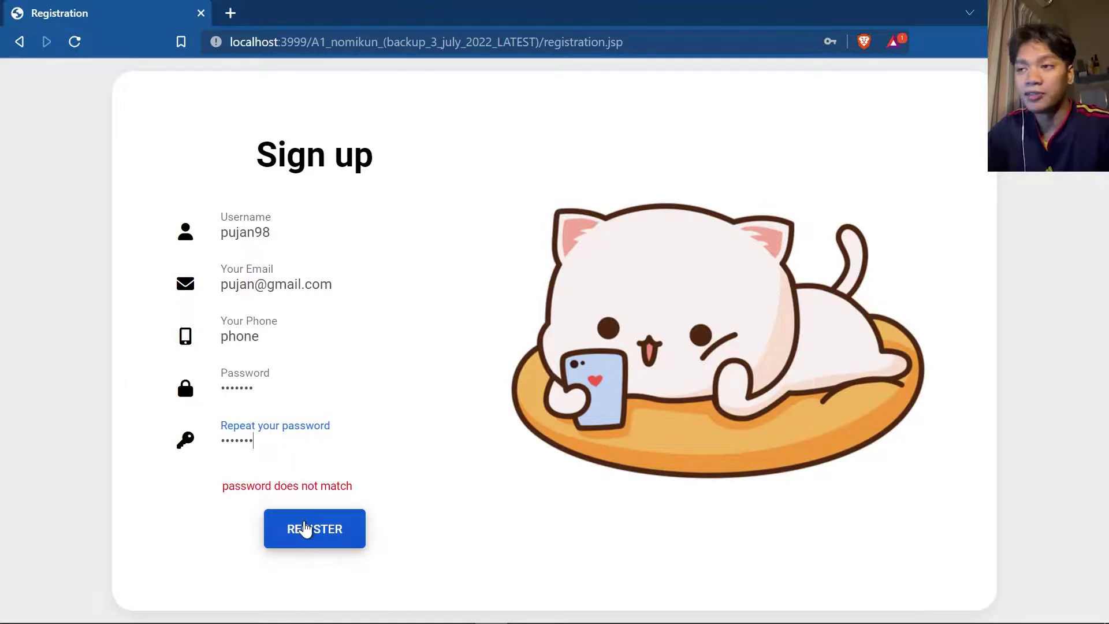
pyautogui.click(319, 537)
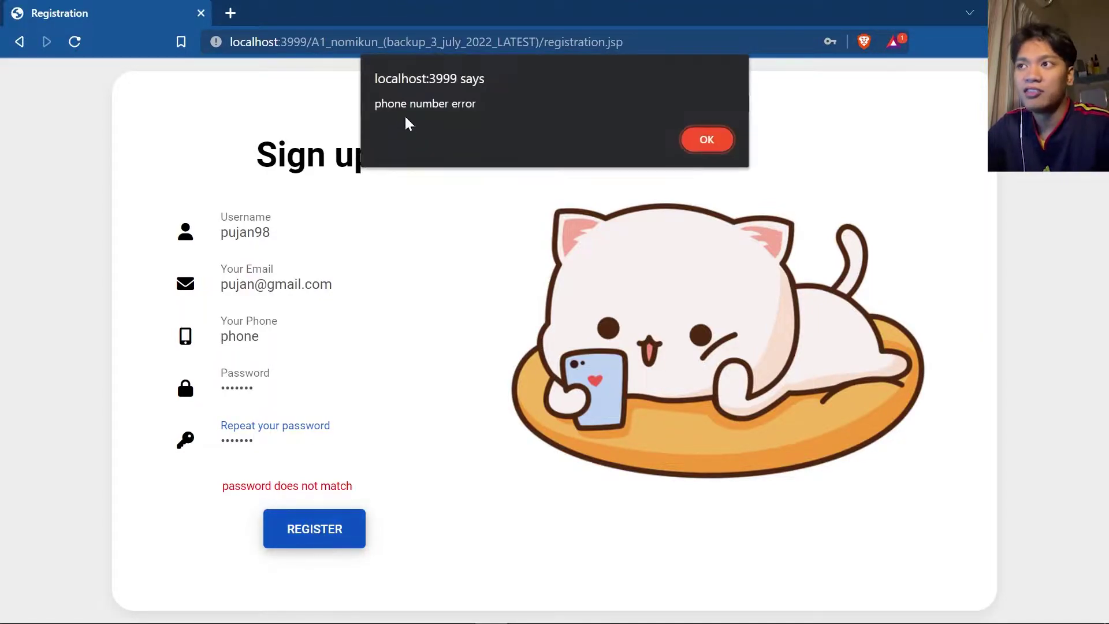
# Replace the placeholder 'phone' value with a real phone number and register successfully.
pyautogui.moveTo(376, 104); pyautogui.dragTo(431, 107)
pyautogui.click(710, 139)
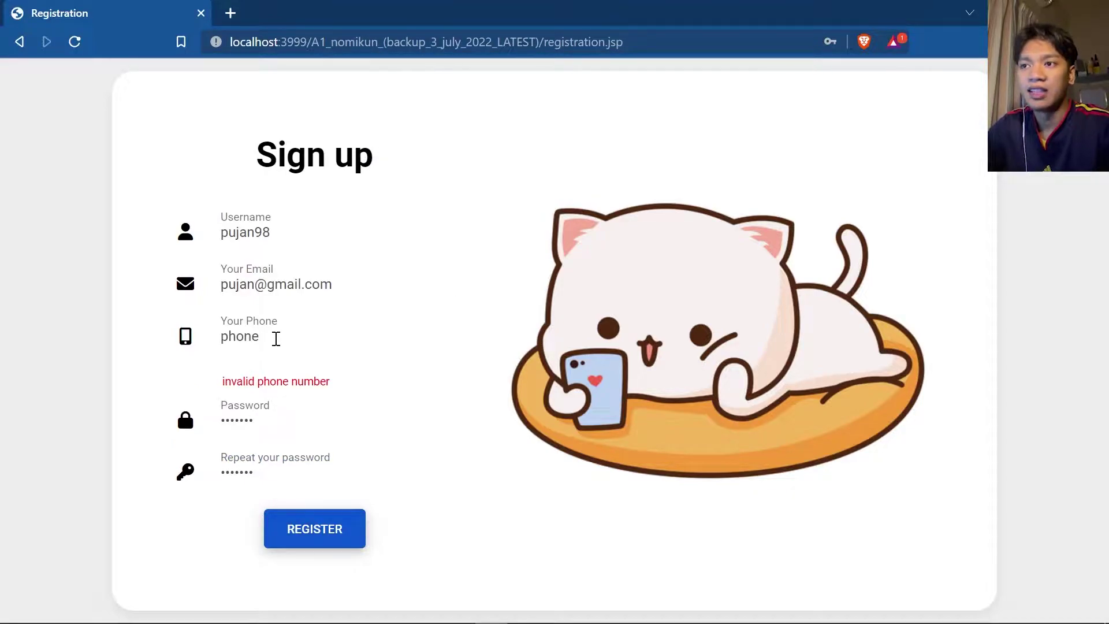
pyautogui.doubleClick(276, 339)
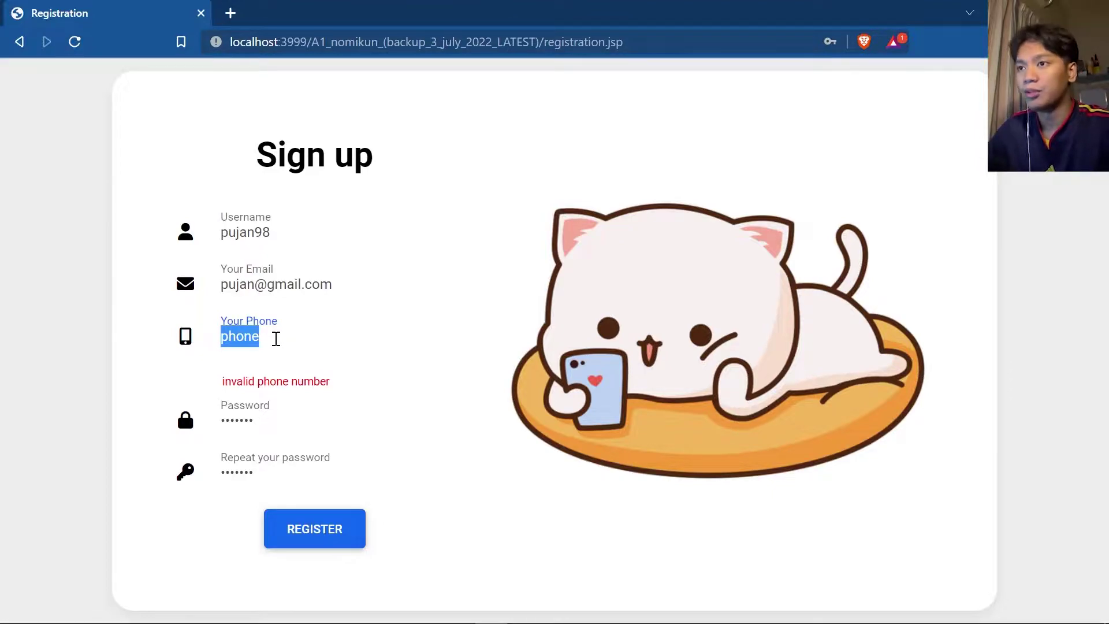
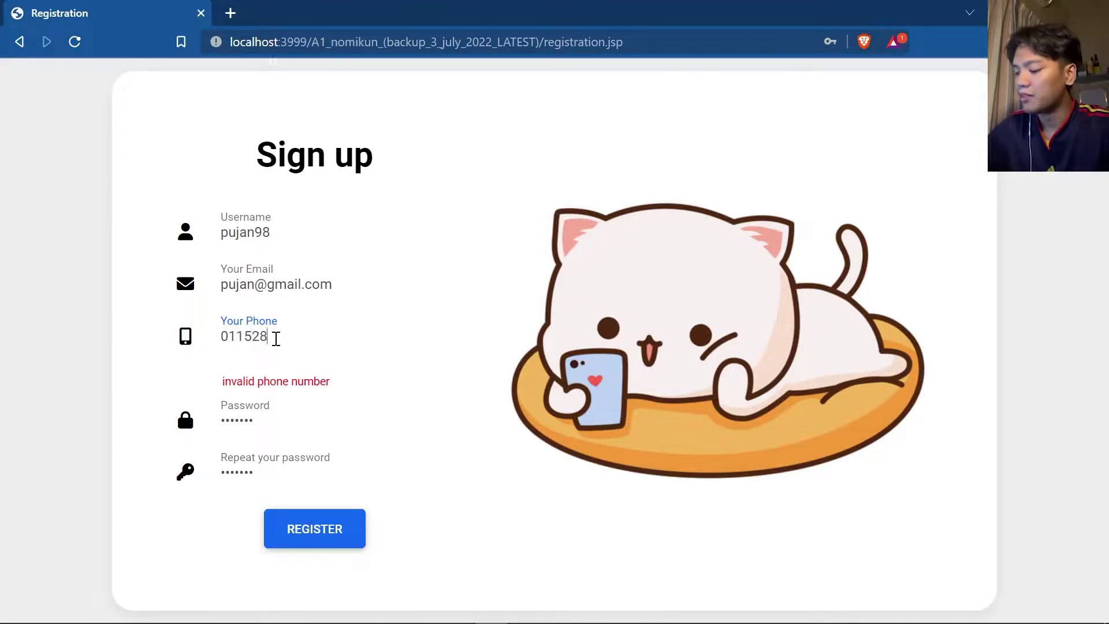
pyautogui.click(308, 544)
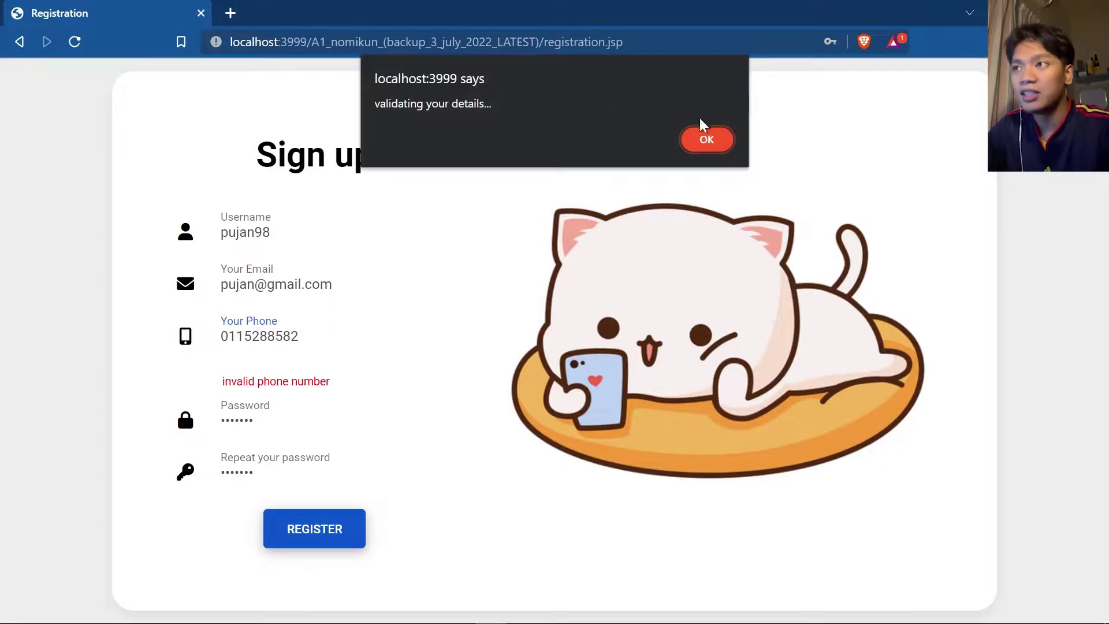
pyautogui.click(717, 140)
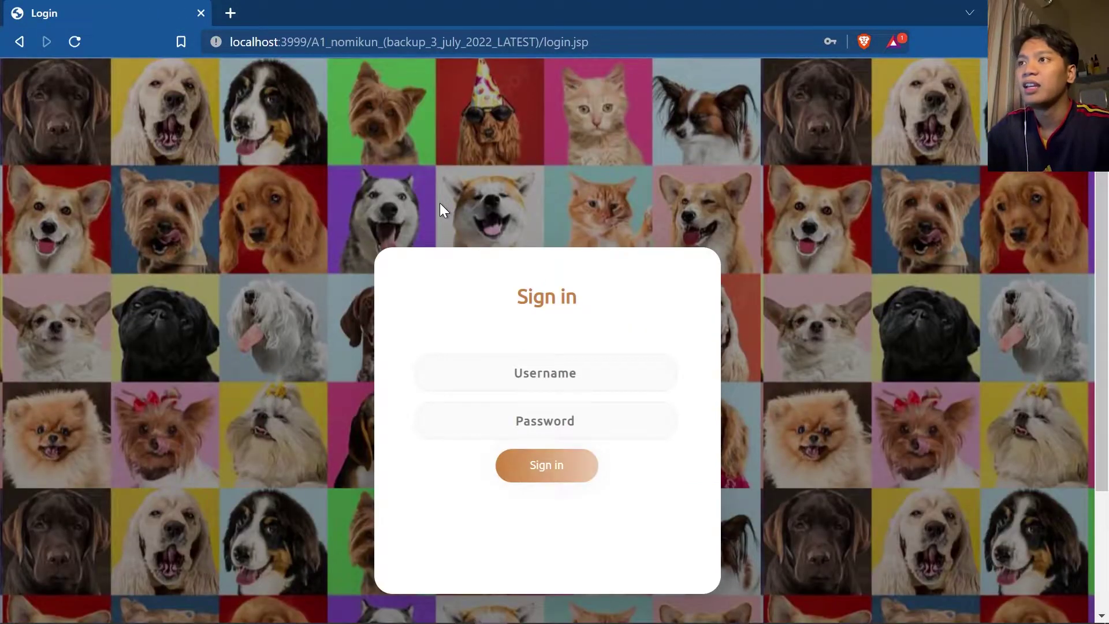
pyautogui.scroll(-2, 440, 208)
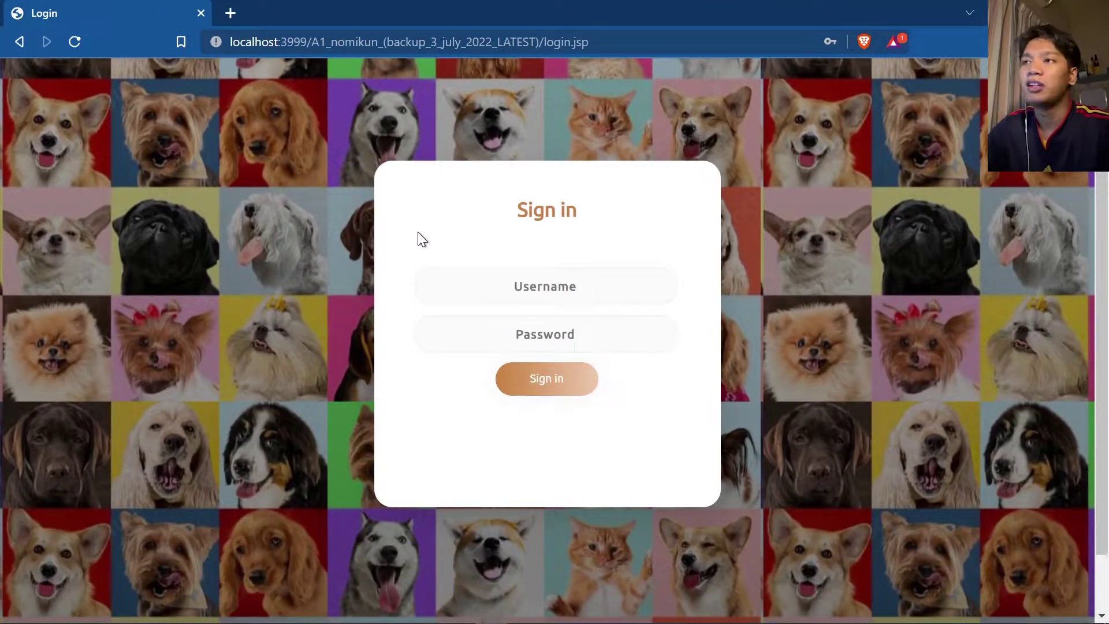
pyautogui.click(568, 289)
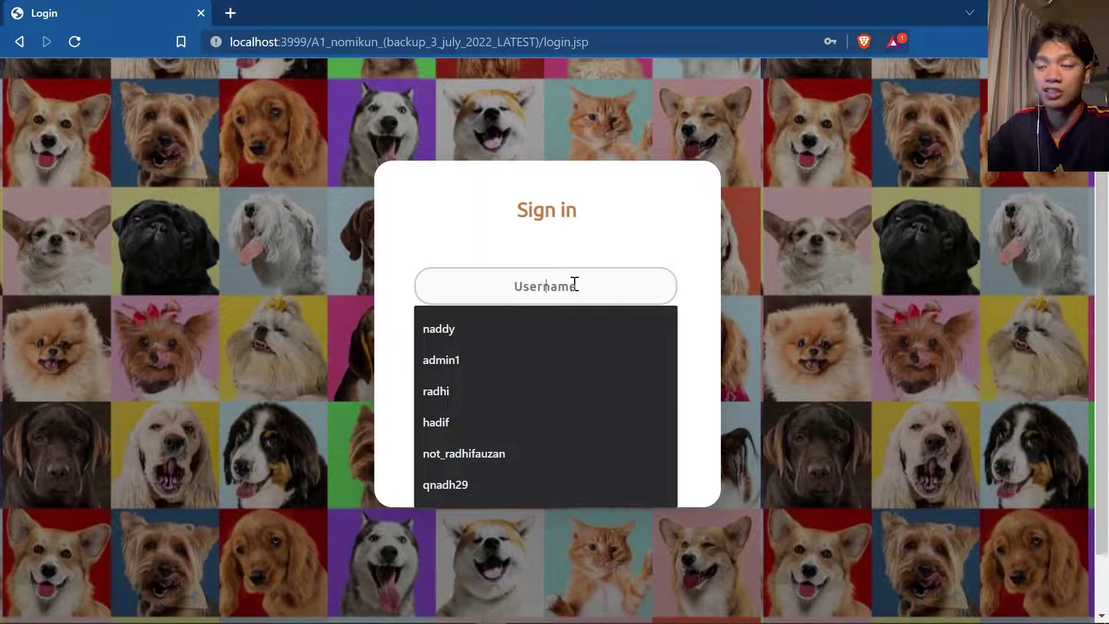
pyautogui.write('puj')
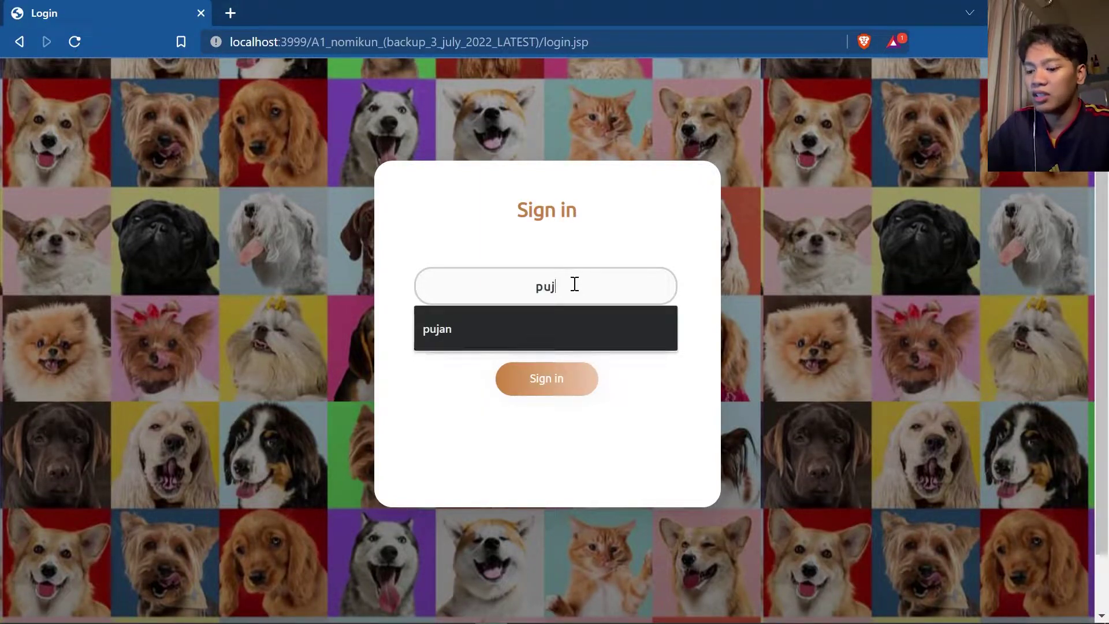
pyautogui.write('an98')
pyautogui.click(580, 329)
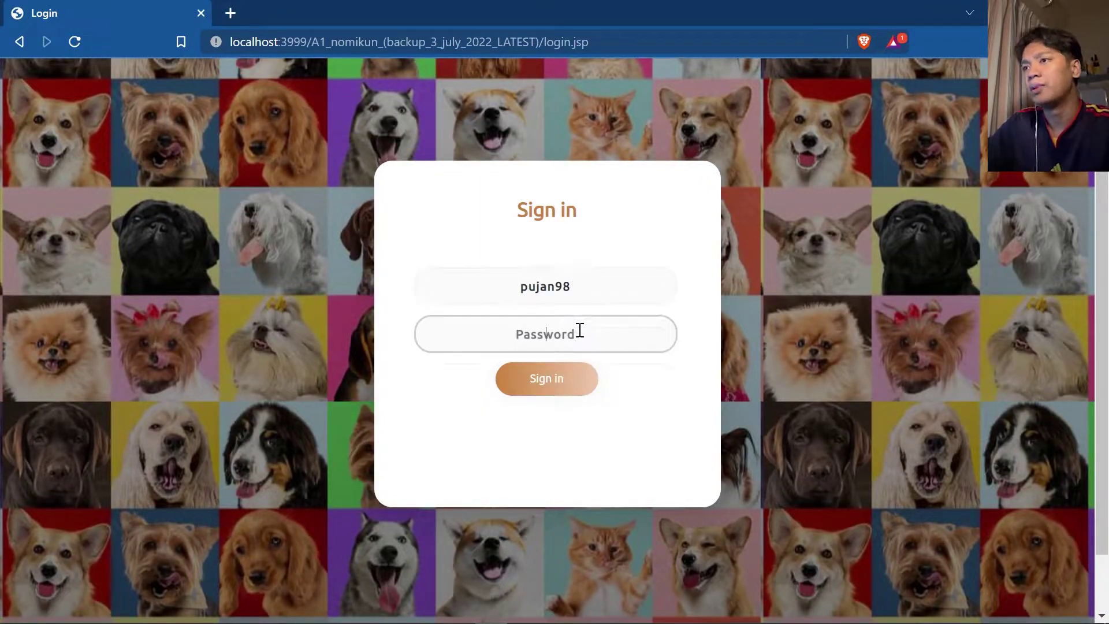
pyautogui.write('*******')
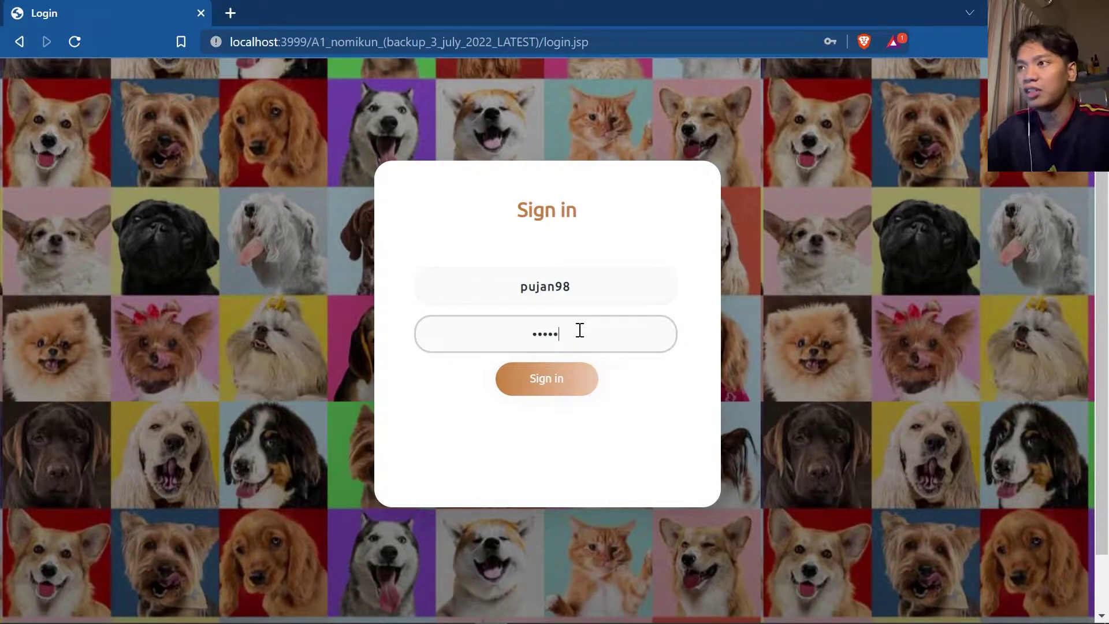
pyautogui.click(574, 380)
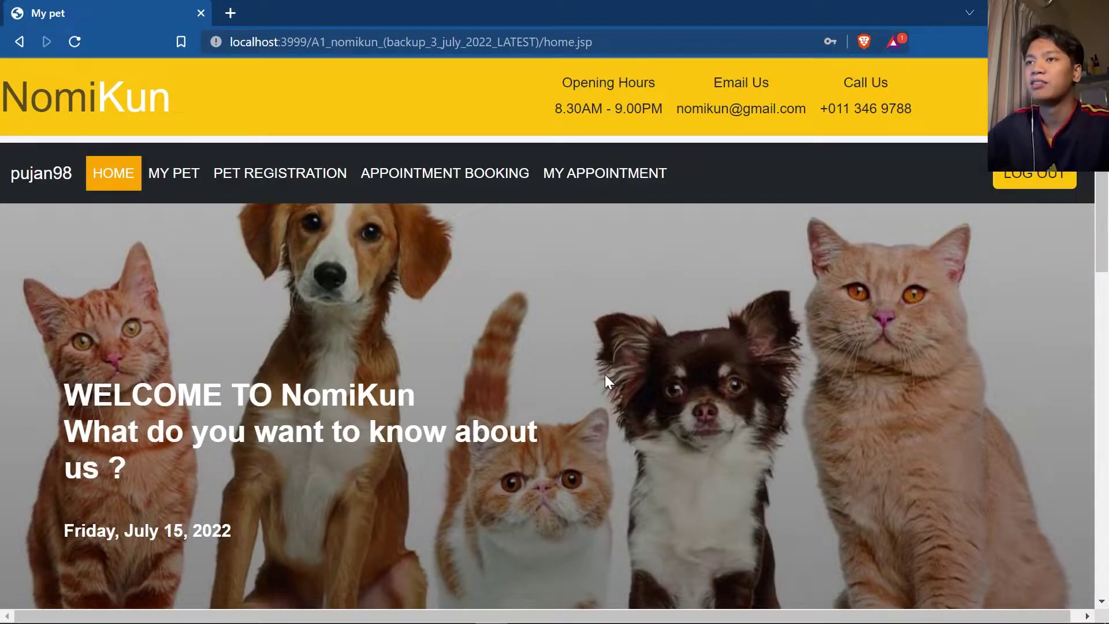
pyautogui.scroll(-5, 605, 360)
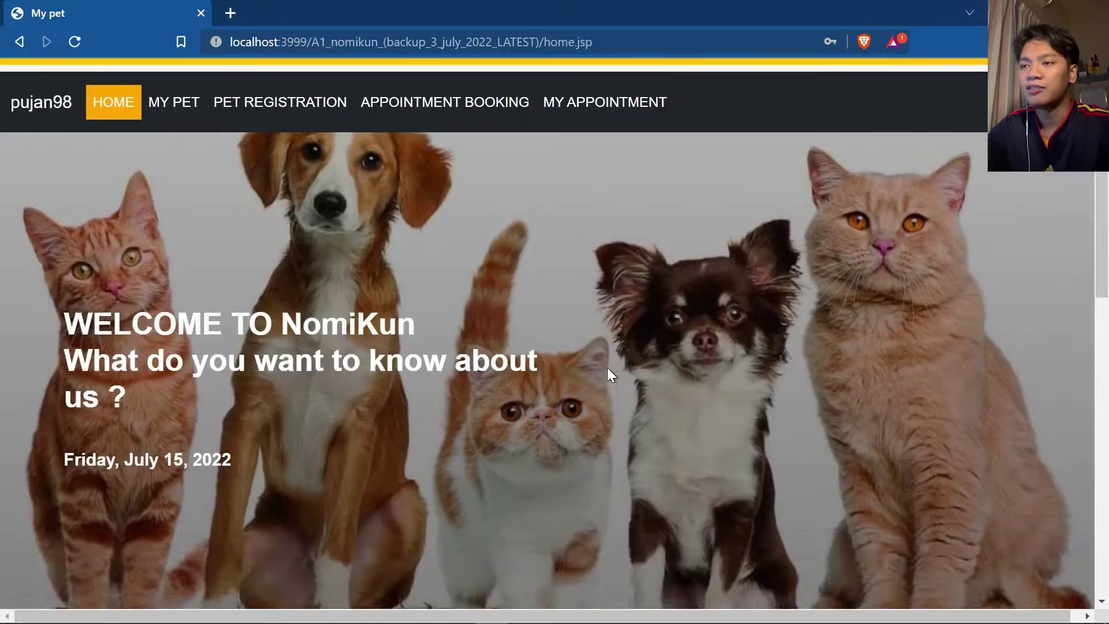
pyautogui.scroll(5, 612, 376)
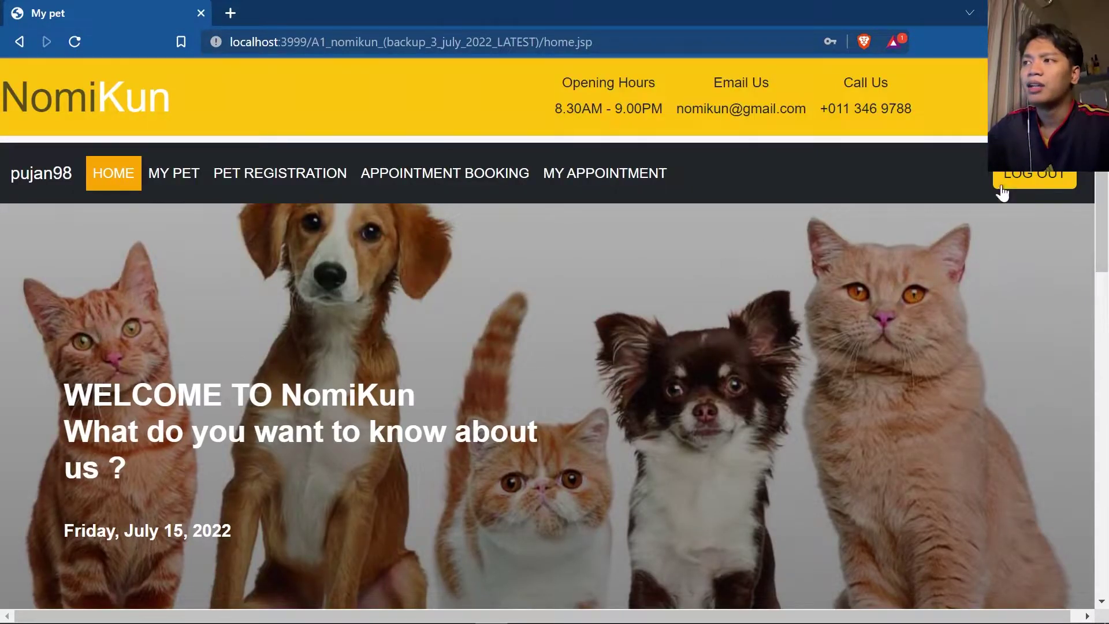
pyautogui.click(1058, 179)
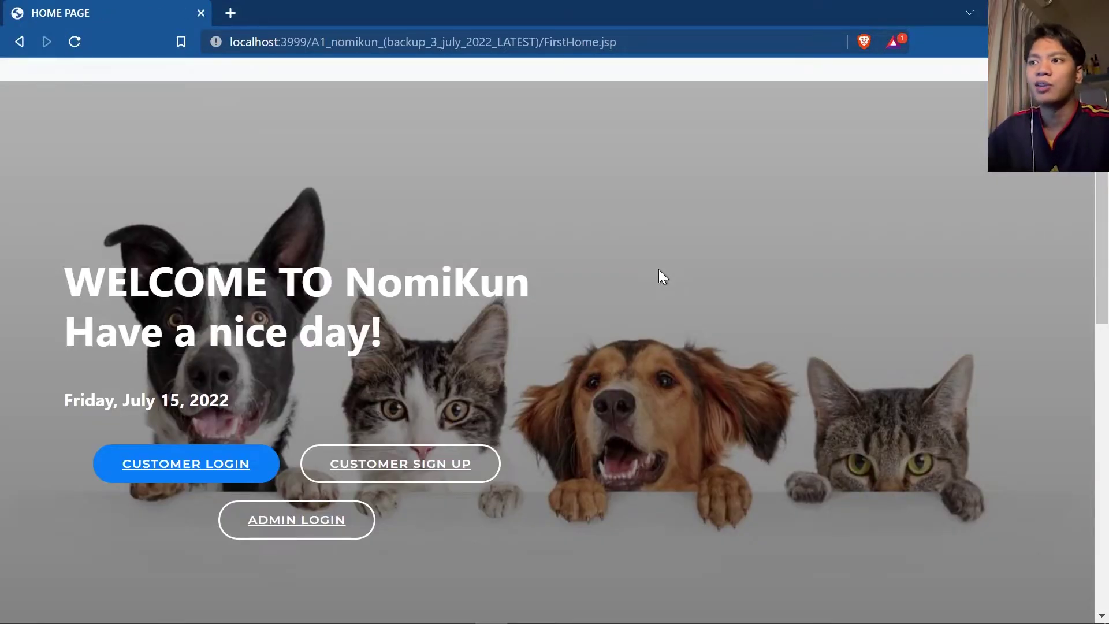
pyautogui.click(175, 464)
pyautogui.click(525, 384)
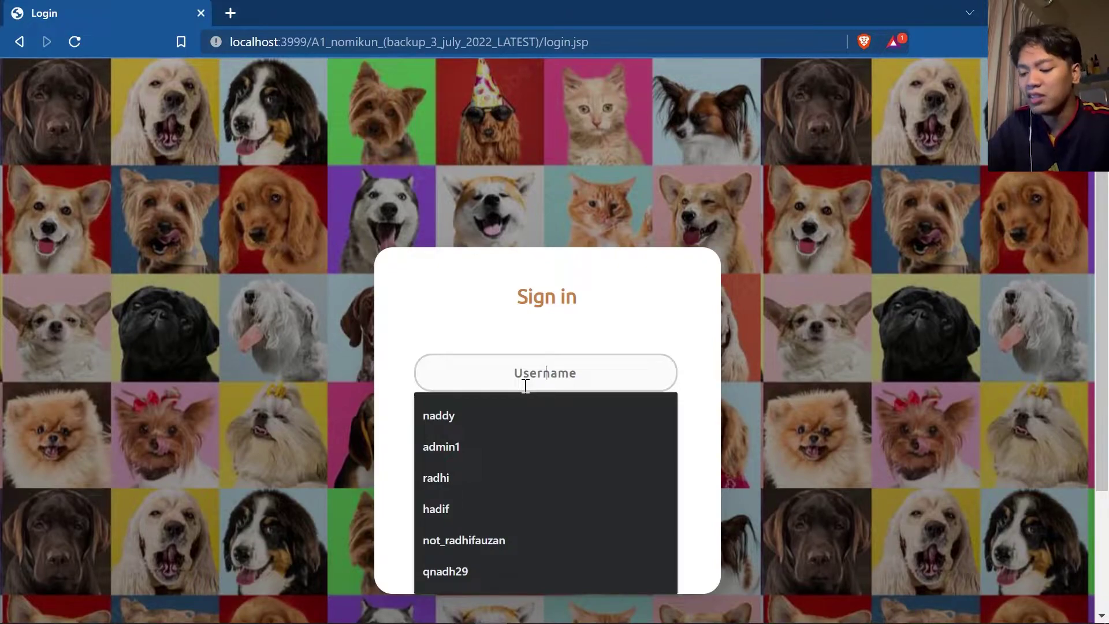
# Attempt a sign-in with an initial username and password.
pyautogui.write('jane')
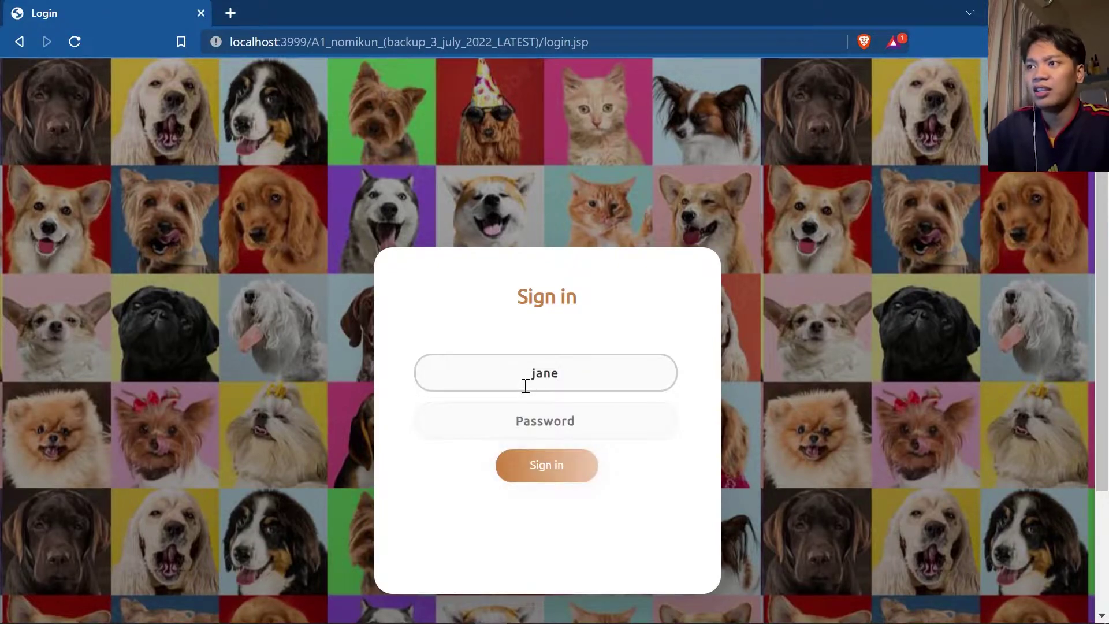
pyautogui.click(545, 420)
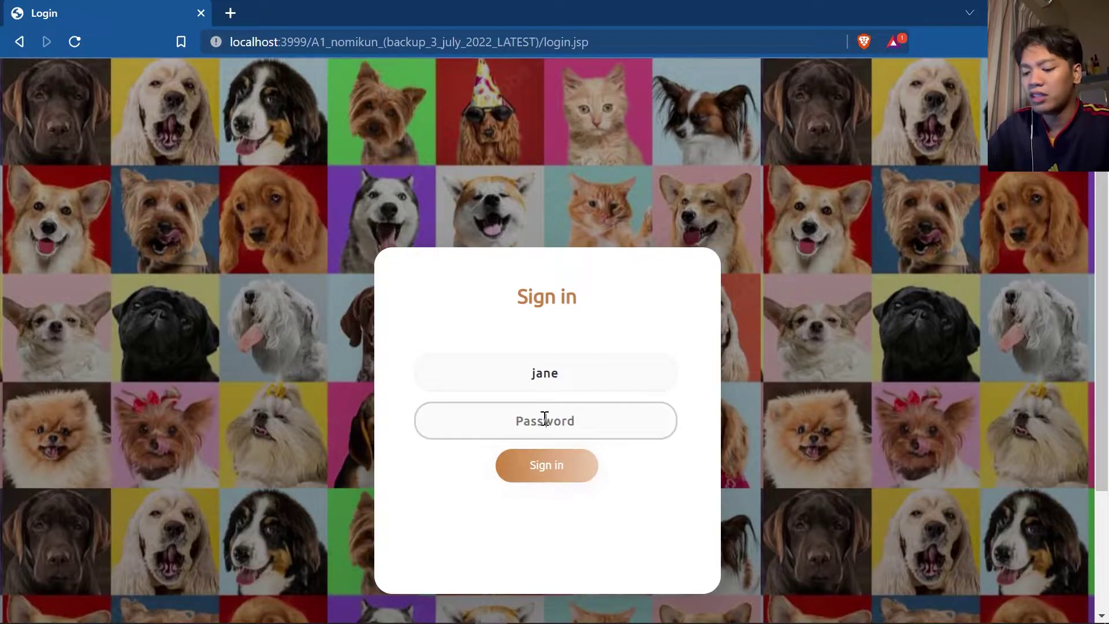
pyautogui.write('p')
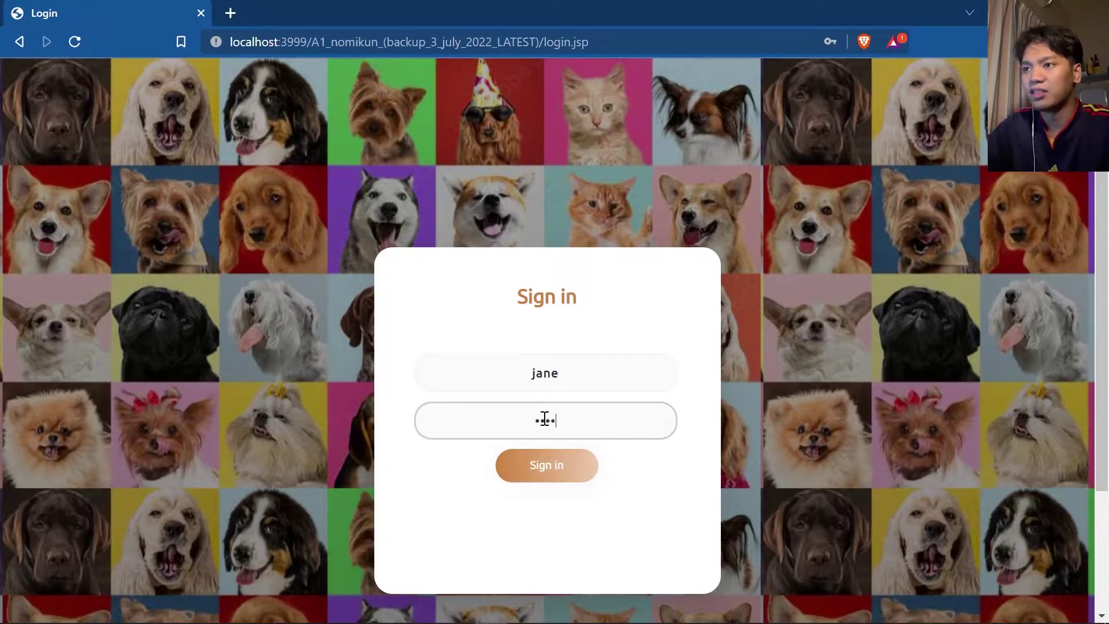
pyautogui.click(548, 470)
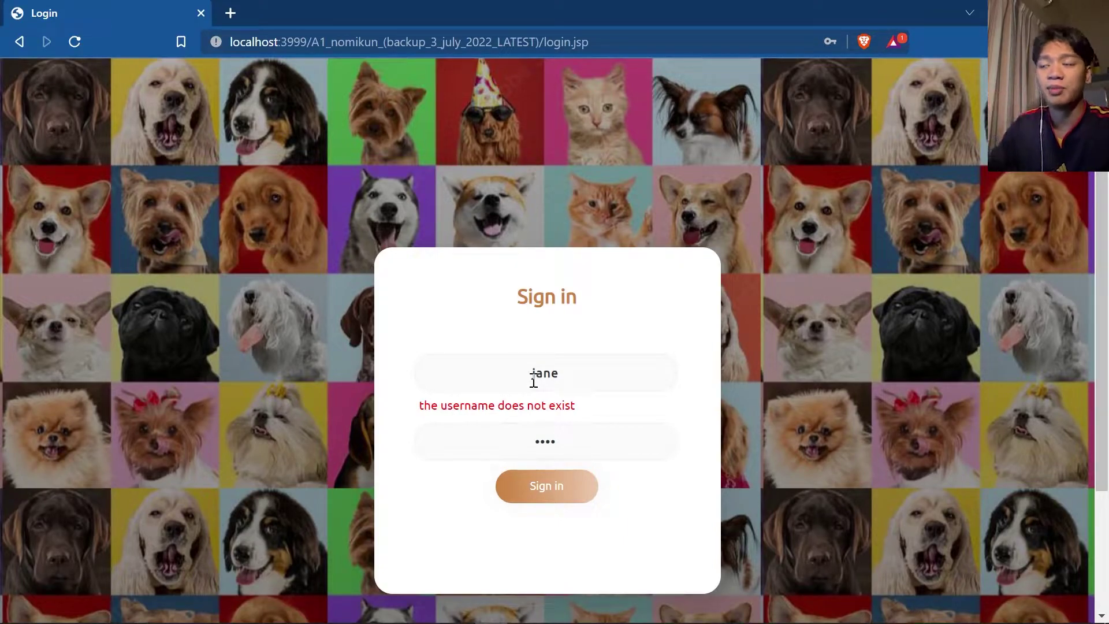
# Replace the nonexistent username with the registered one, retype the password, and sign in.
pyautogui.click(572, 370)
pyautogui.hotkey('ctrl', 'a')
pyautogui.write('pujan')
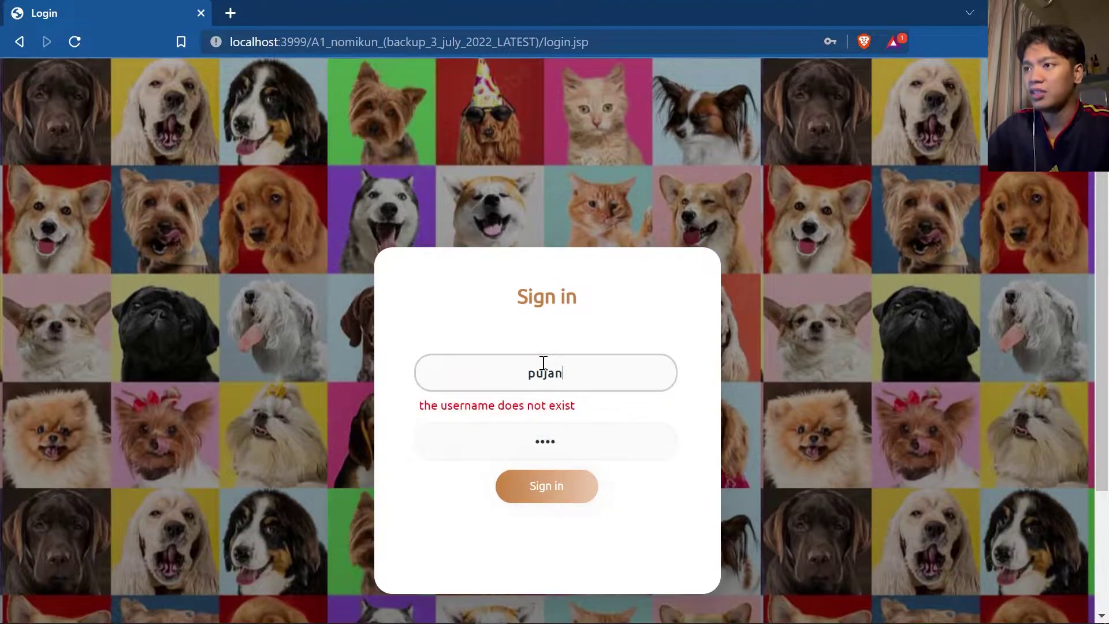
pyautogui.write('98')
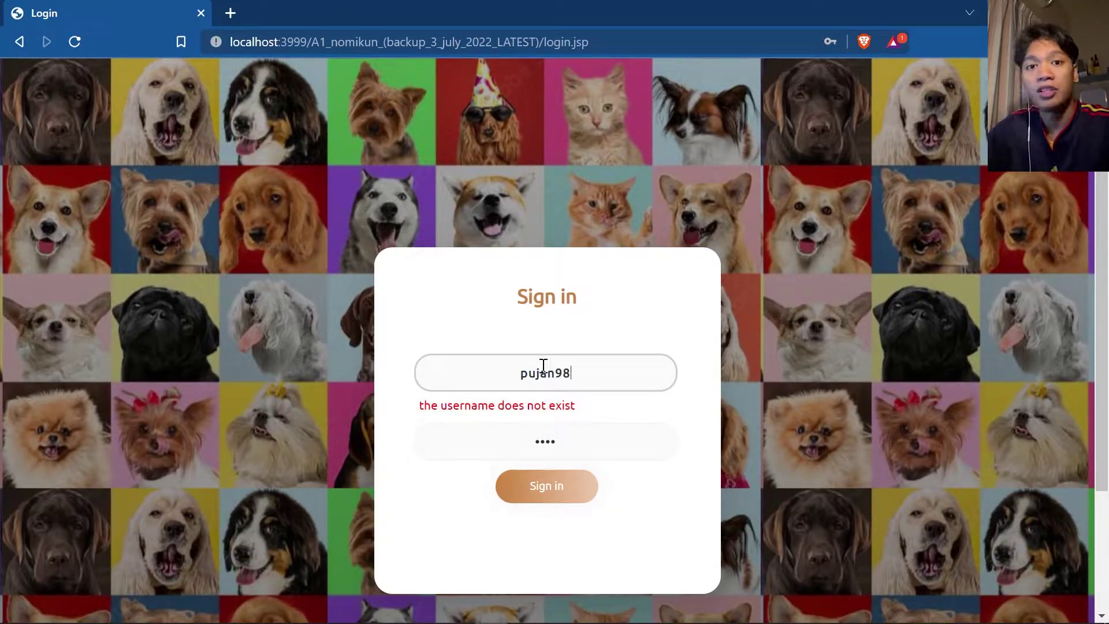
pyautogui.click(576, 495)
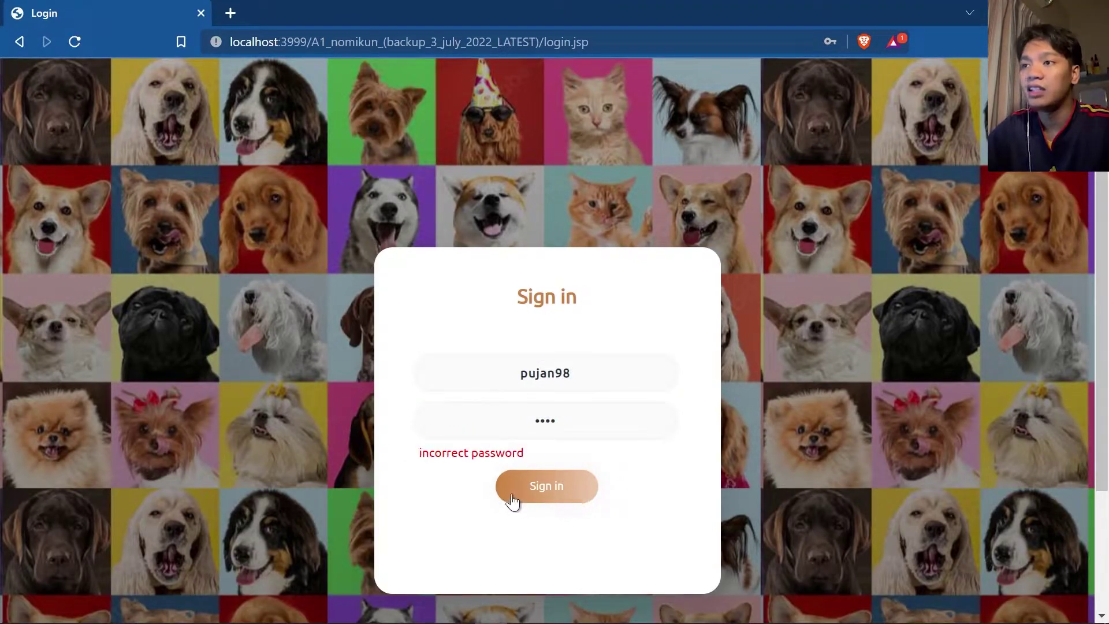
pyautogui.doubleClick(571, 413)
pyautogui.write('12345678')
pyautogui.click(546, 488)
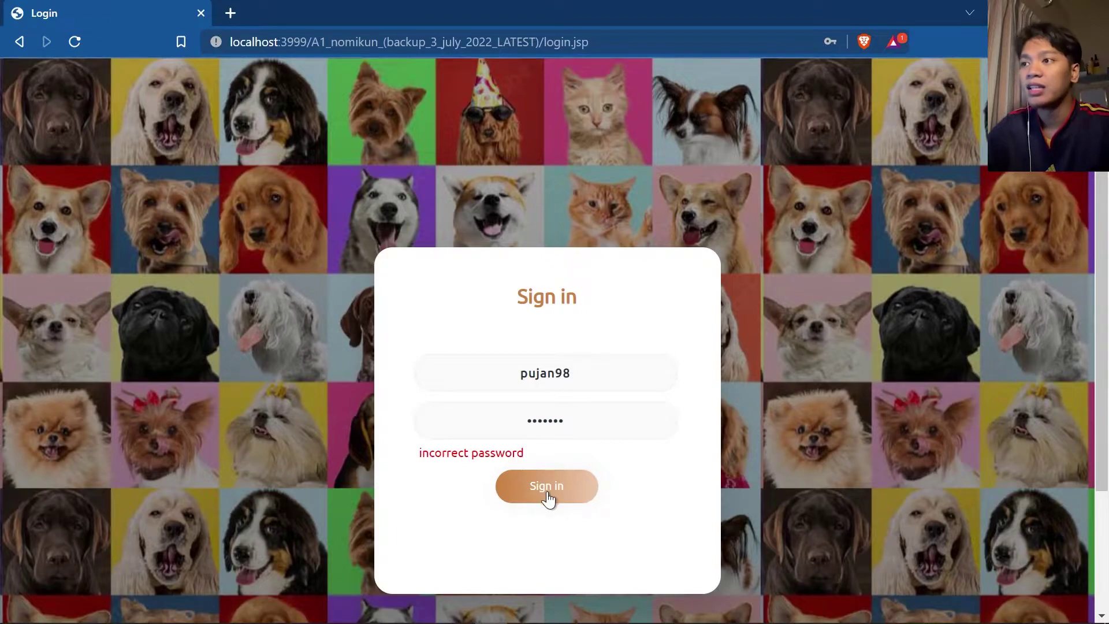
# Switch from the member home page over to MySQL Workbench.
pyautogui.scroll(-2, 571, 397)
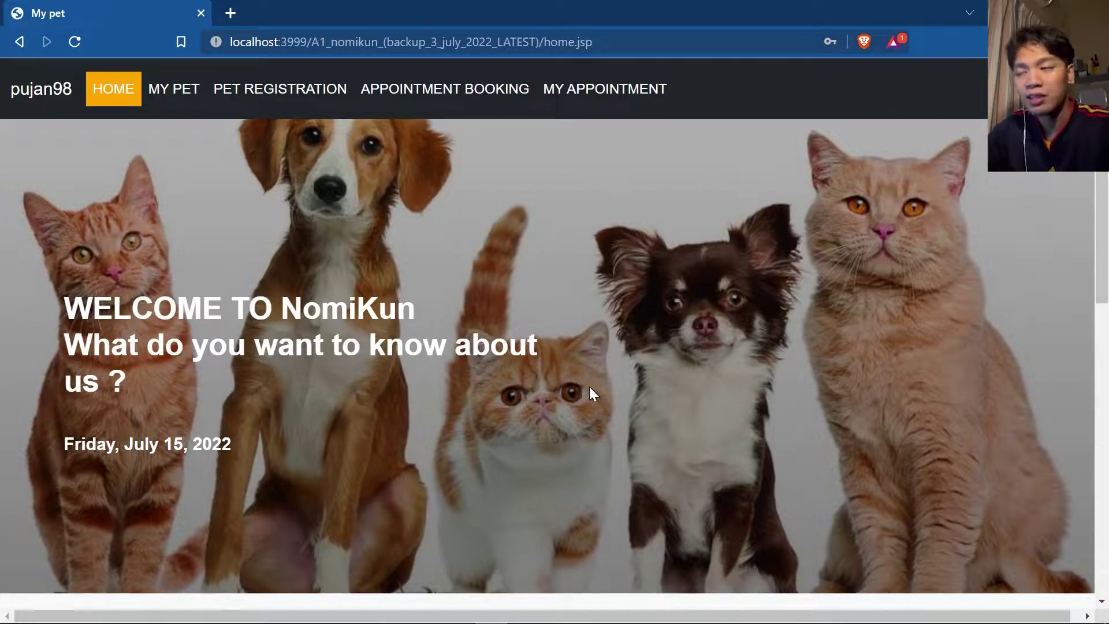
pyautogui.moveTo(664, 610)
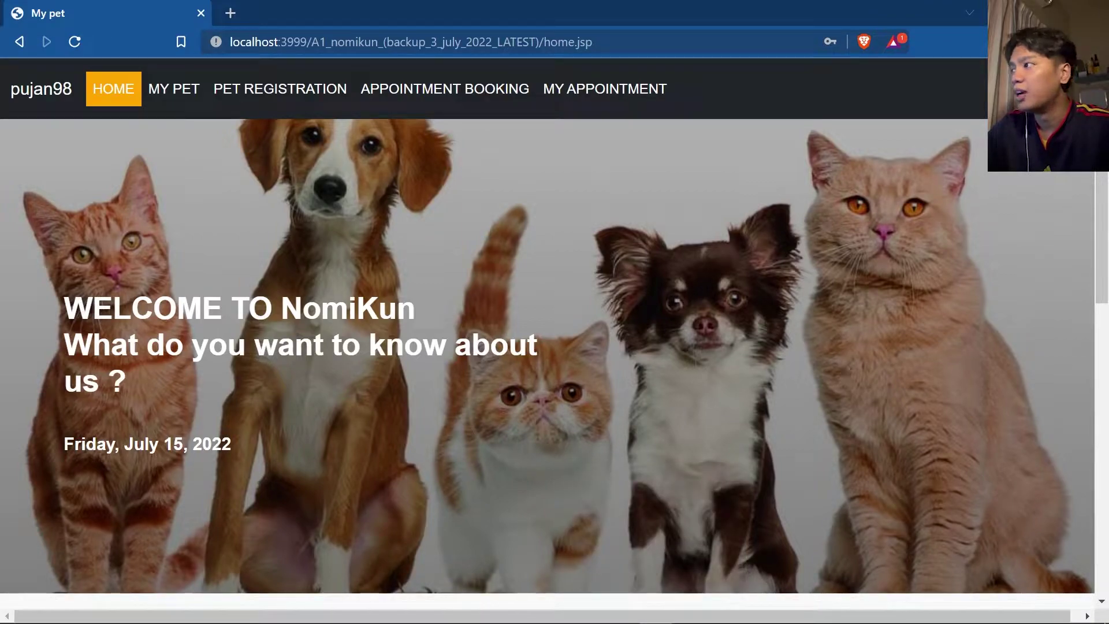
pyautogui.hotkey('alt', 'Tab')
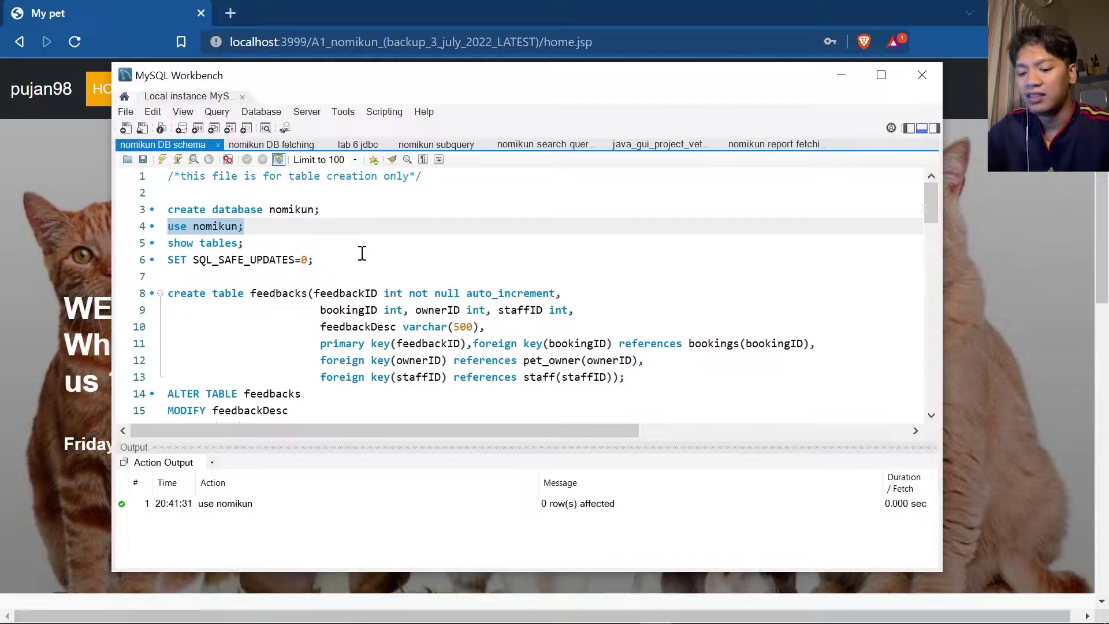
# Find the 'select * from pet_owner' query in the script and execute it.
pyautogui.hotkey('ctrl', 'f')
pyautogui.write('select')
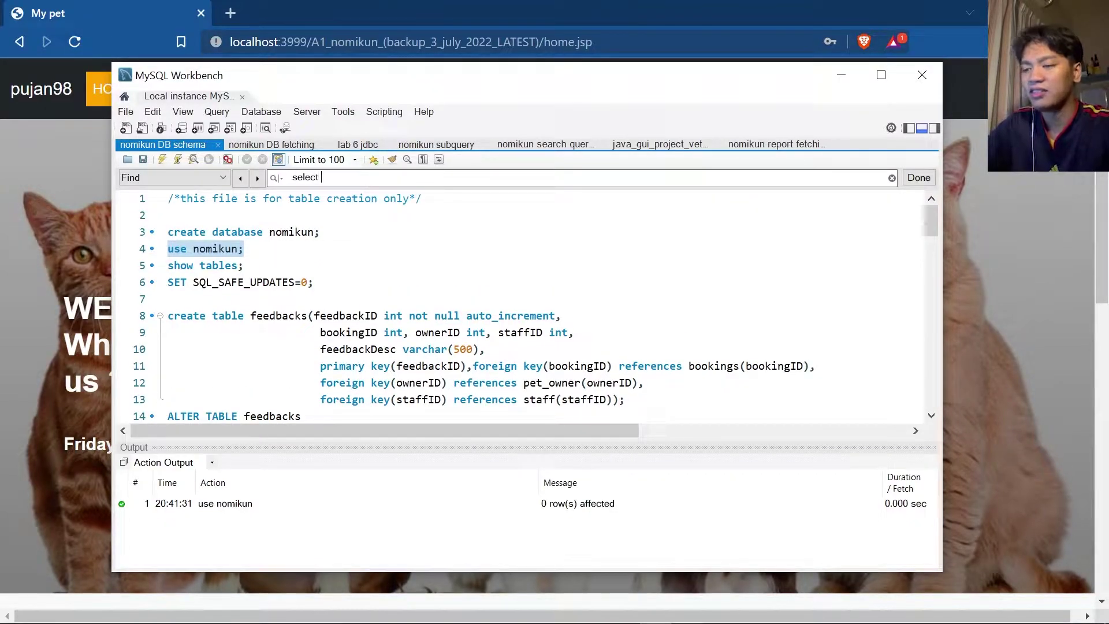
pyautogui.write(' * from p')
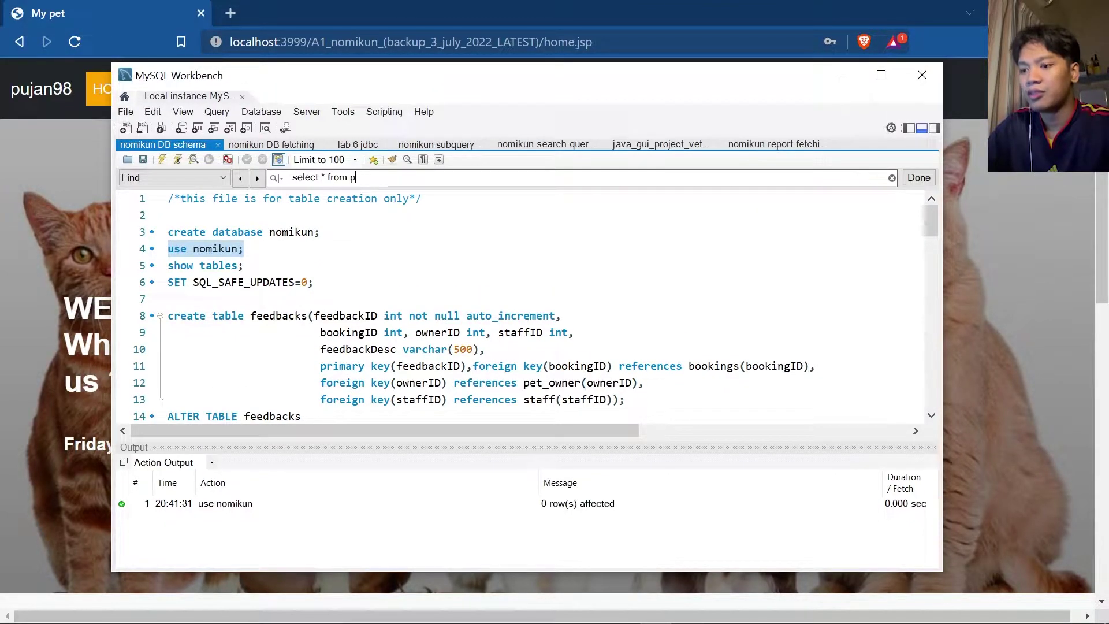
pyautogui.write('et_owner')
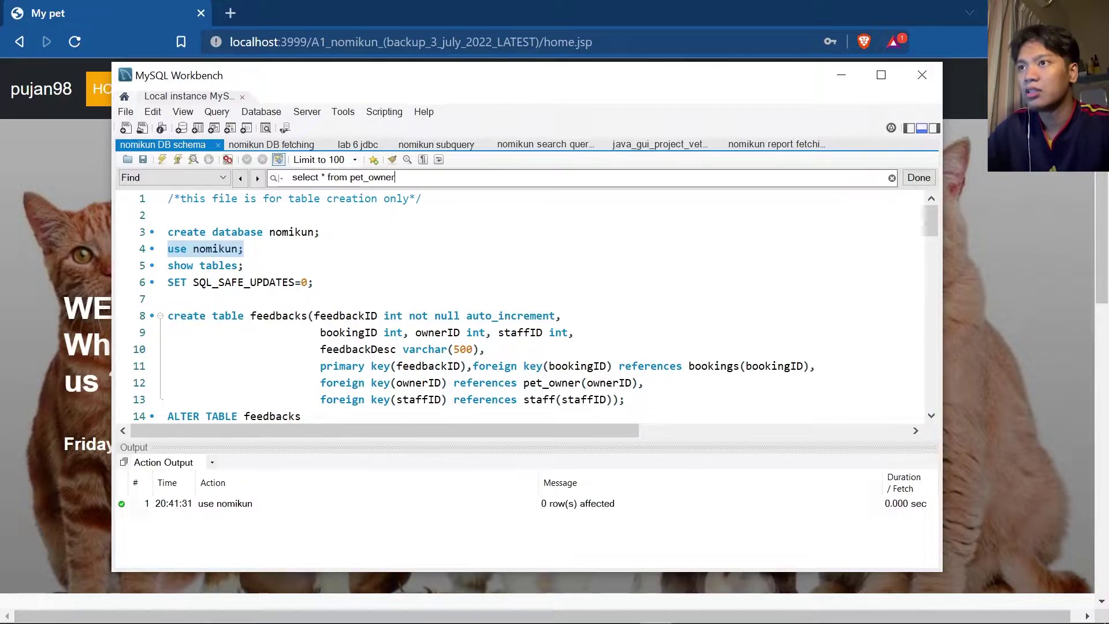
pyautogui.press('Return')
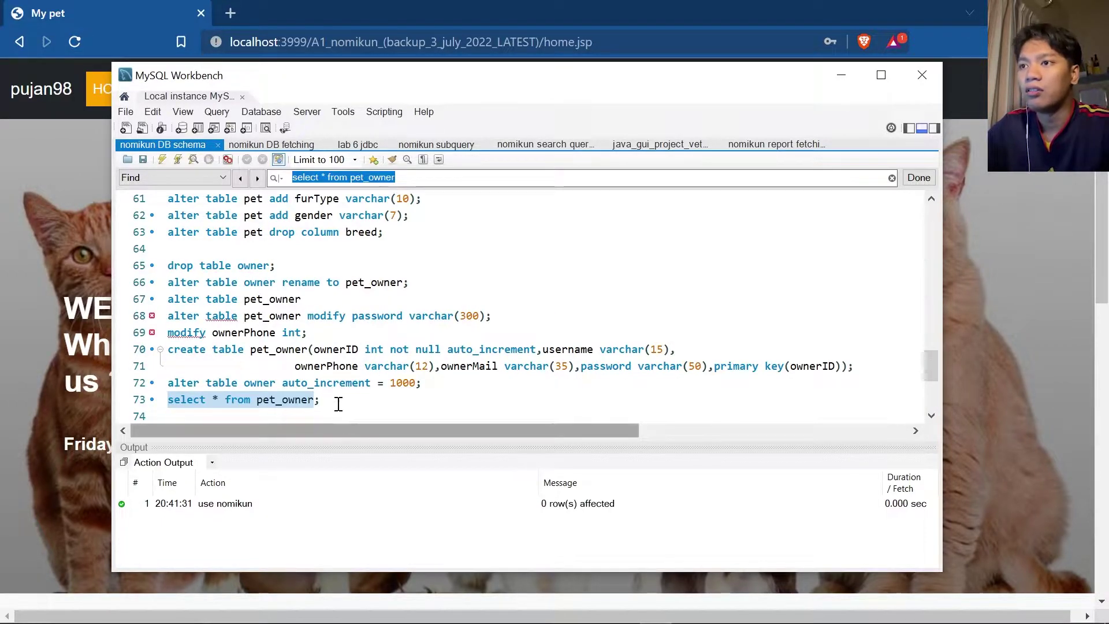
pyautogui.moveTo(337, 400); pyautogui.dragTo(168, 399)
pyautogui.click(163, 160)
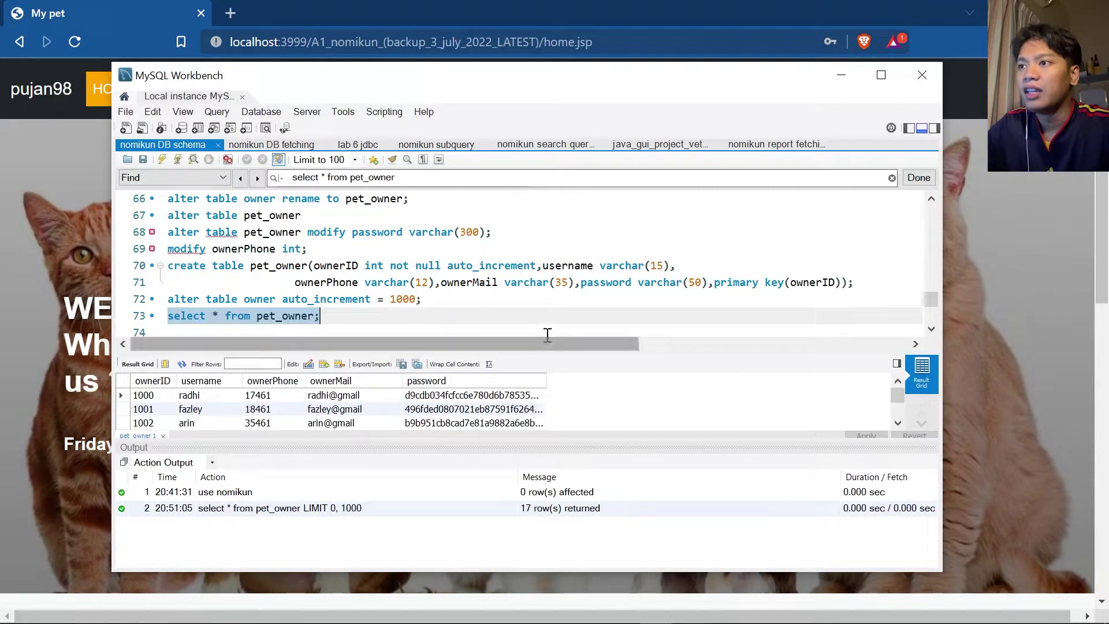
# Check the new owner's username, e-mail and password hash in the last result row, then minimize Workbench.
pyautogui.moveTo(553, 357); pyautogui.dragTo(534, 240)
pyautogui.scroll(-3, 309, 361)
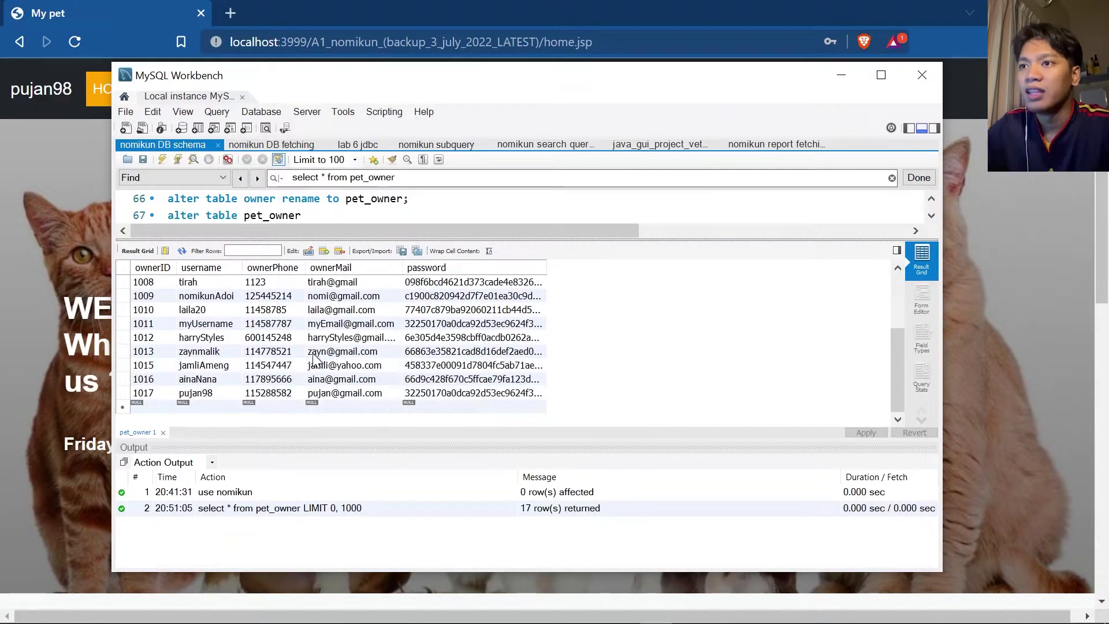
pyautogui.click(196, 396)
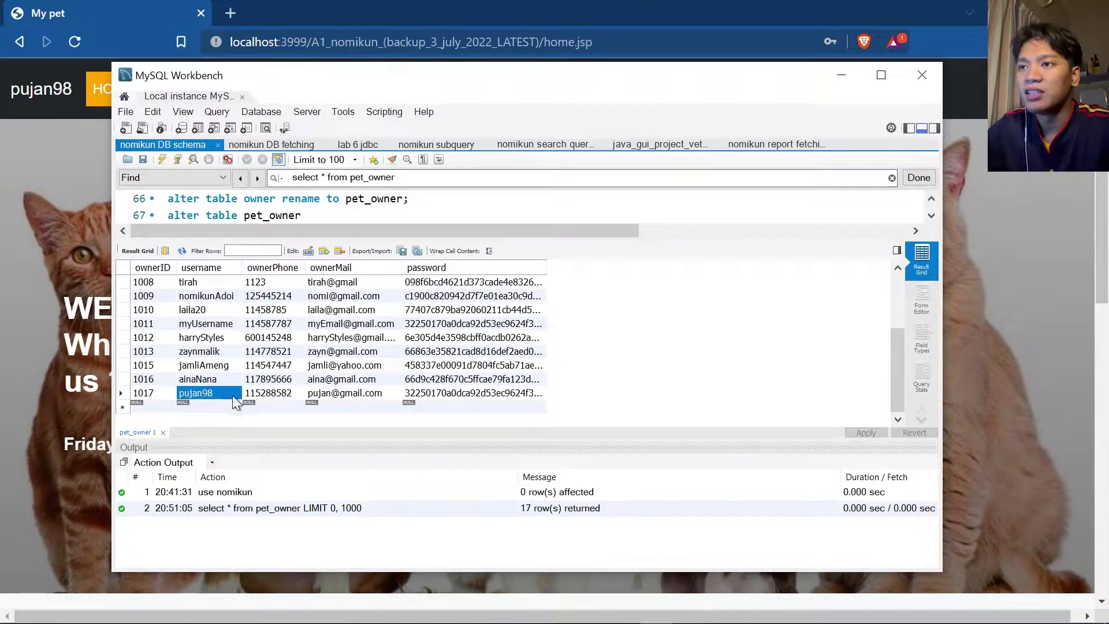
pyautogui.click(334, 395)
pyautogui.click(443, 396)
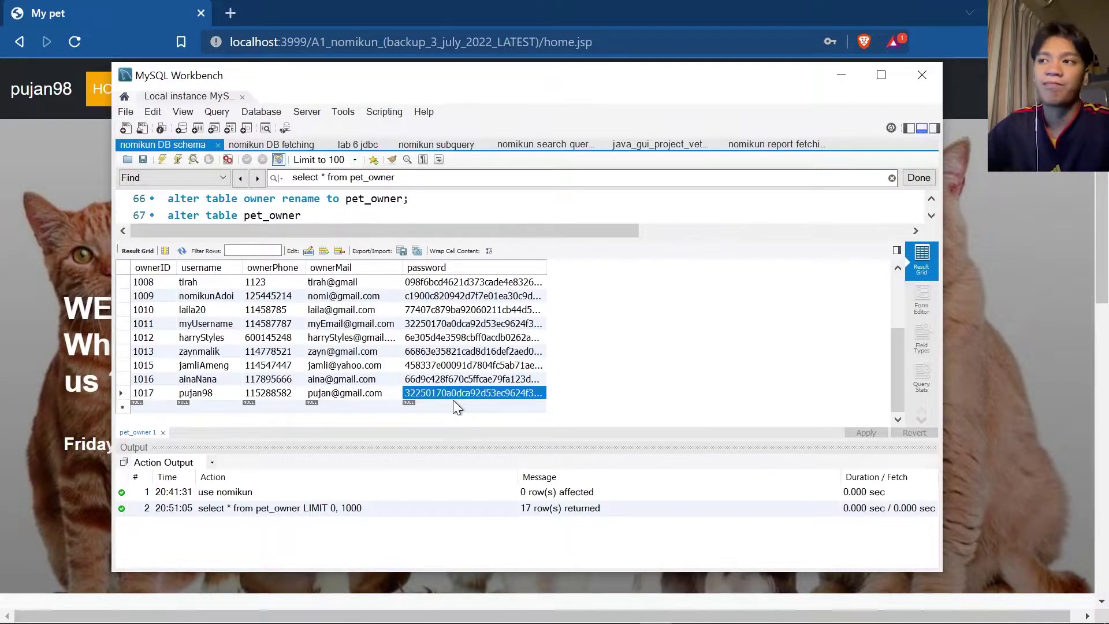
pyautogui.click(1033, 301)
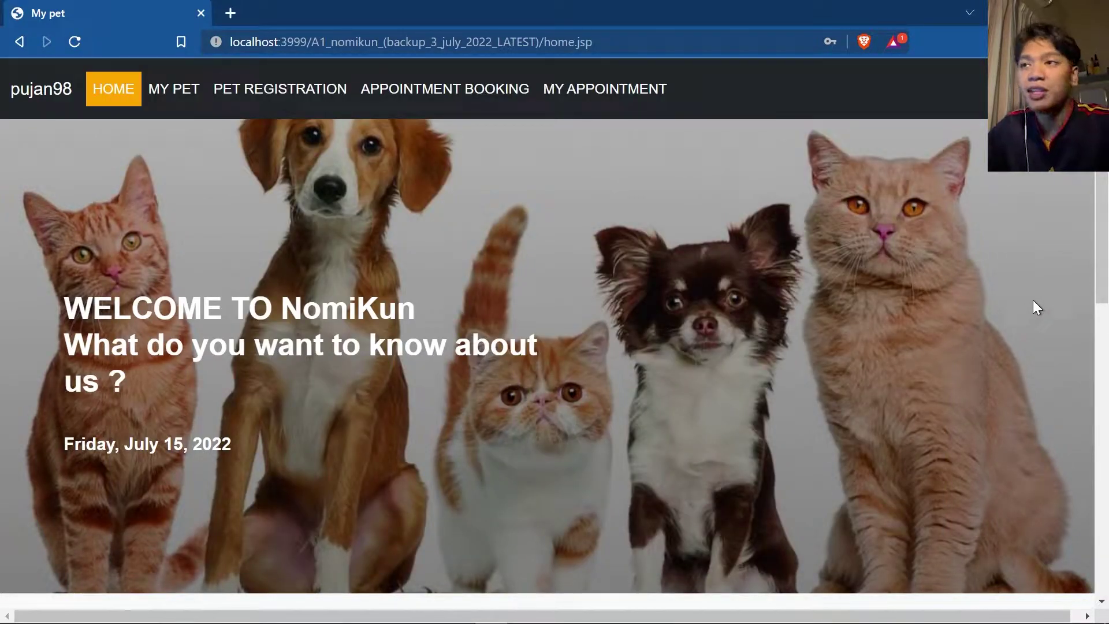
# Visit Pet Registration, move back and forward between pages, then log out to FirstHome.jsp.
pyautogui.scroll(2, 566, 218)
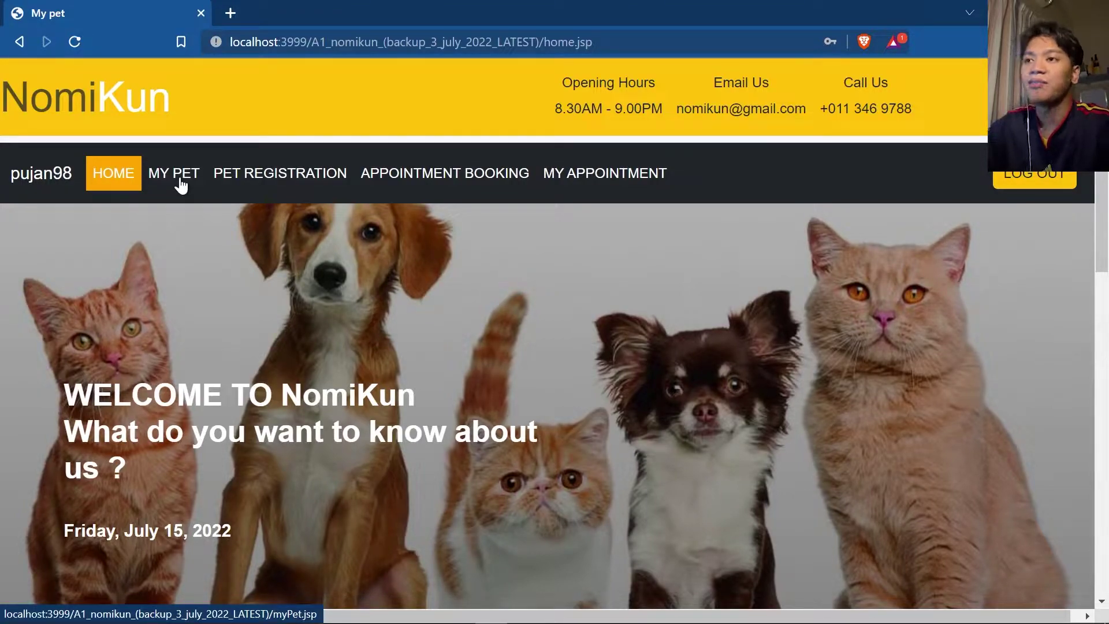
pyautogui.click(256, 174)
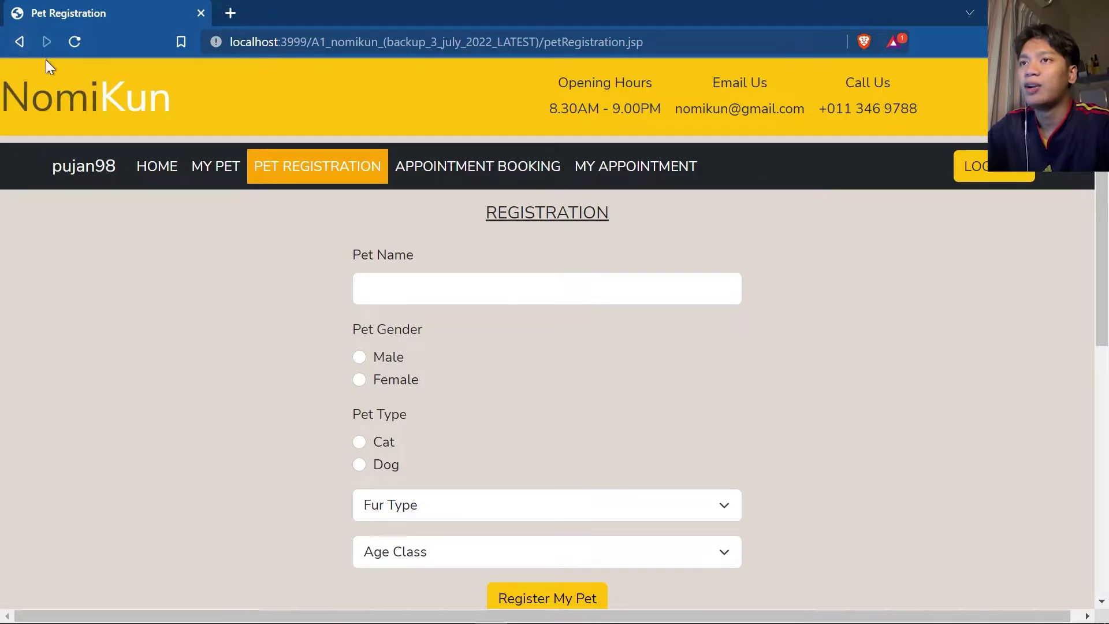
pyautogui.click(17, 45)
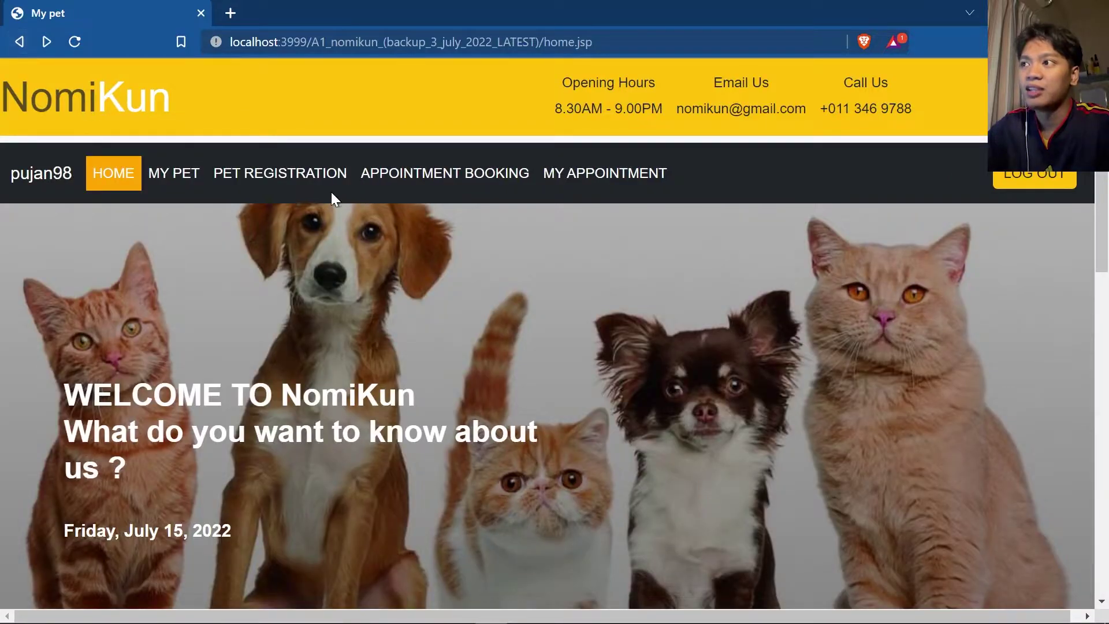
pyautogui.click(20, 43)
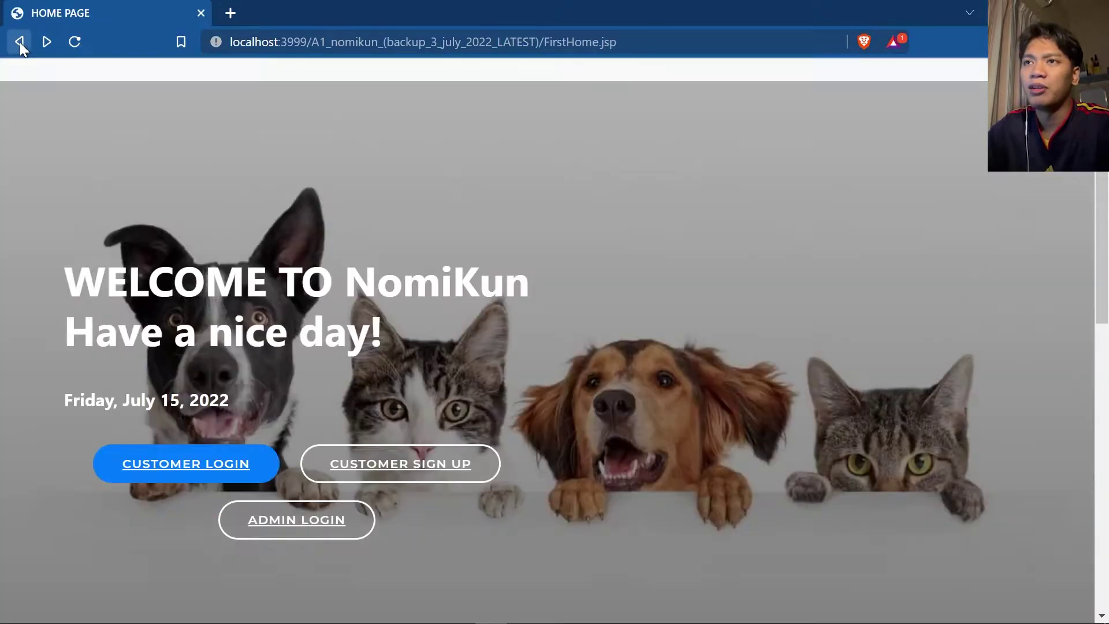
pyautogui.click(48, 44)
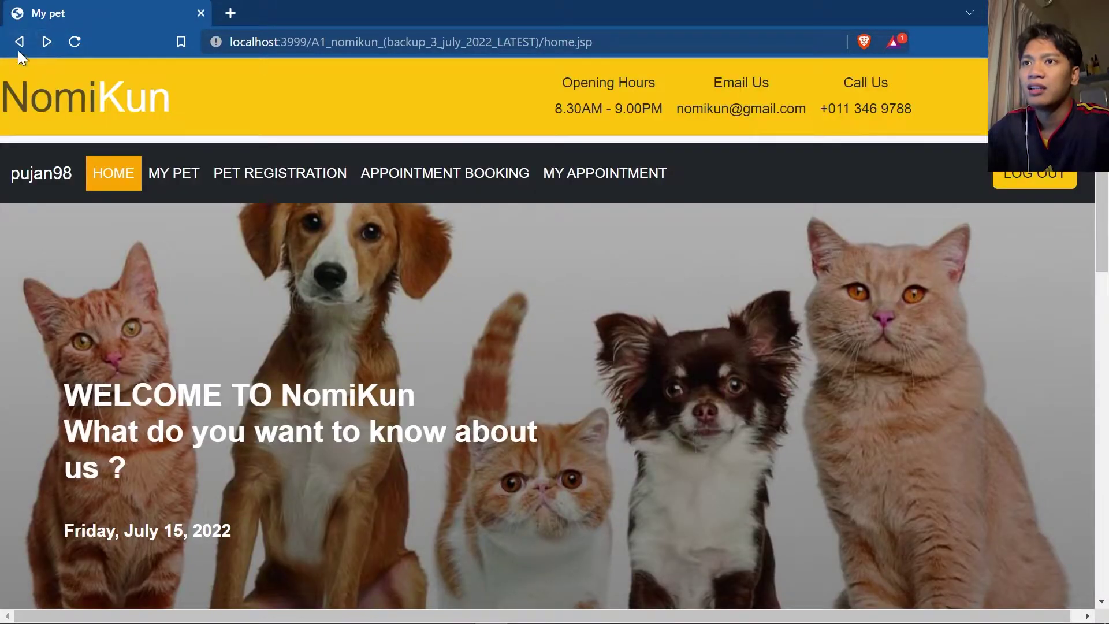
pyautogui.click(19, 46)
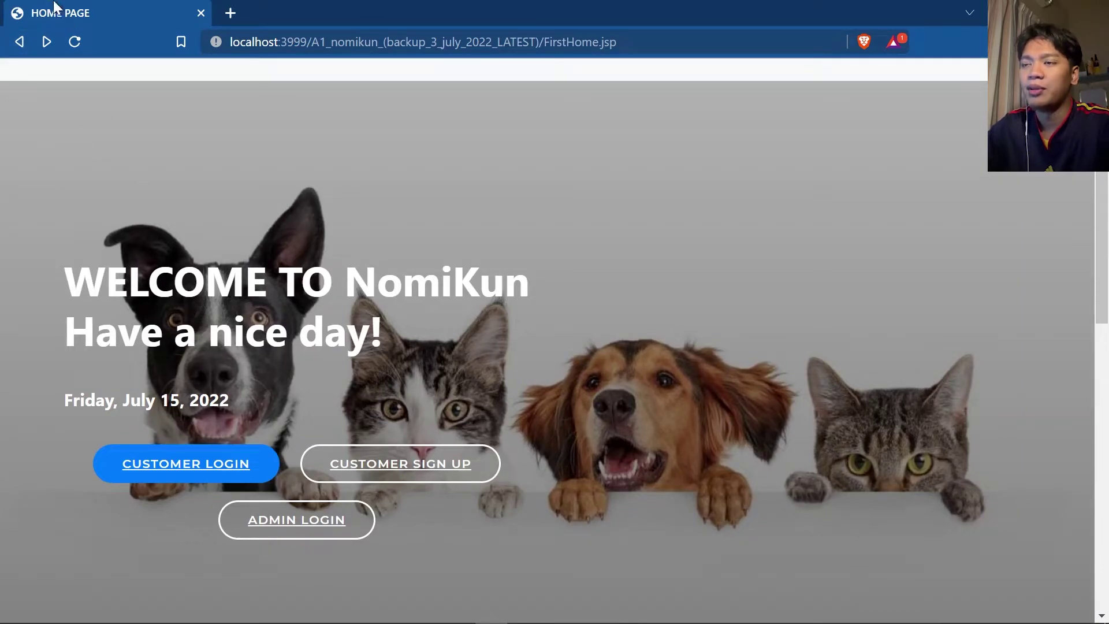
pyautogui.click(49, 41)
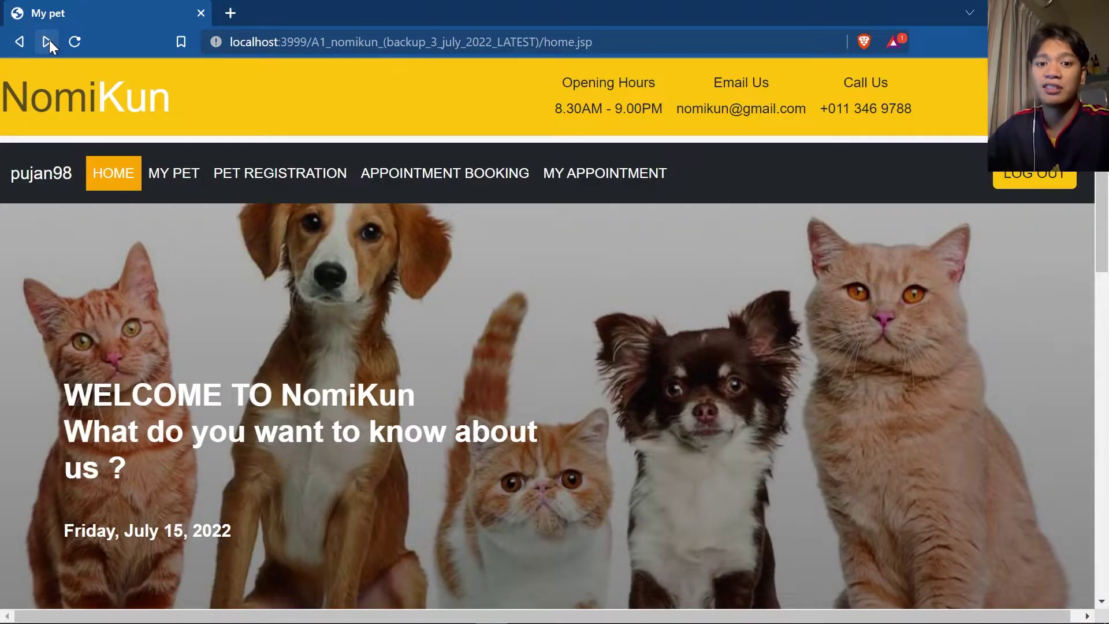
pyautogui.click(1020, 183)
pyautogui.click(230, 467)
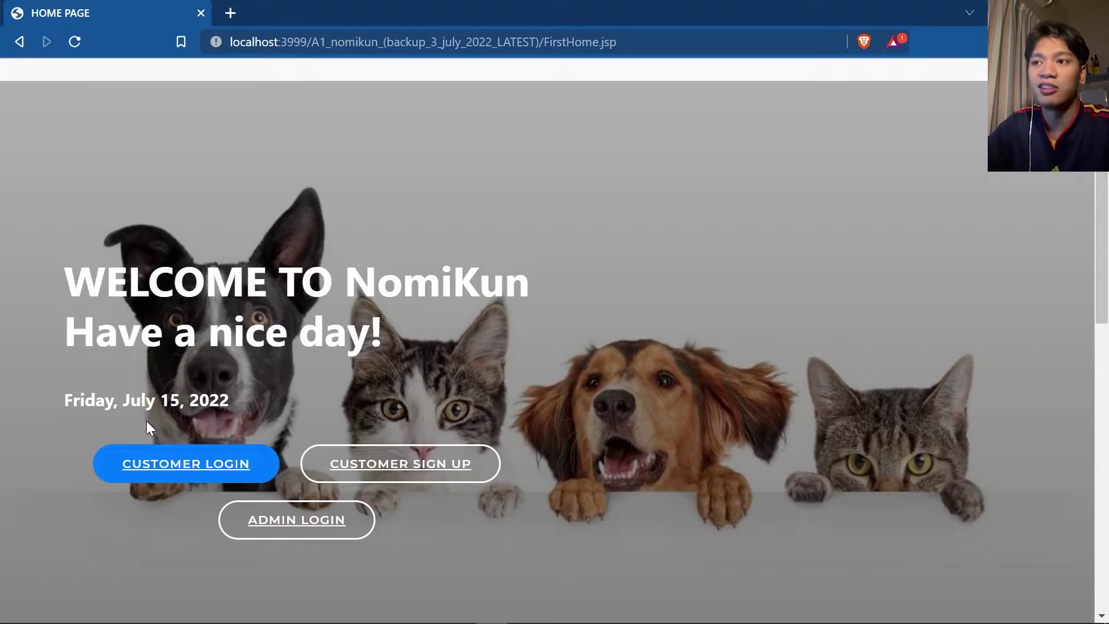
# Sign in to the customer account with its username and password.
pyautogui.click(204, 466)
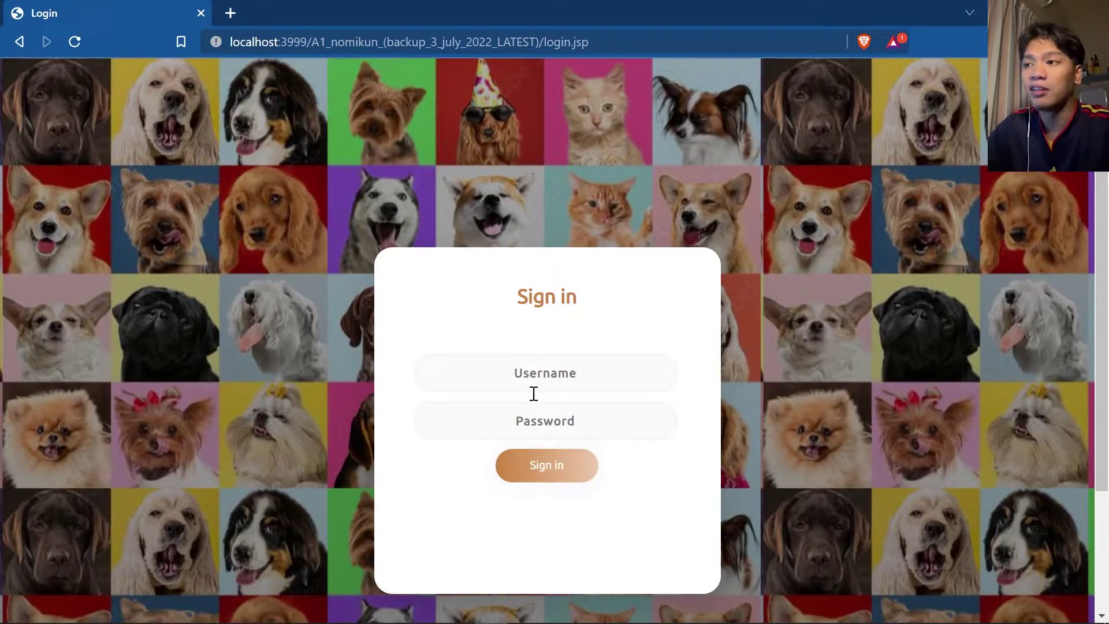
pyautogui.click(566, 377)
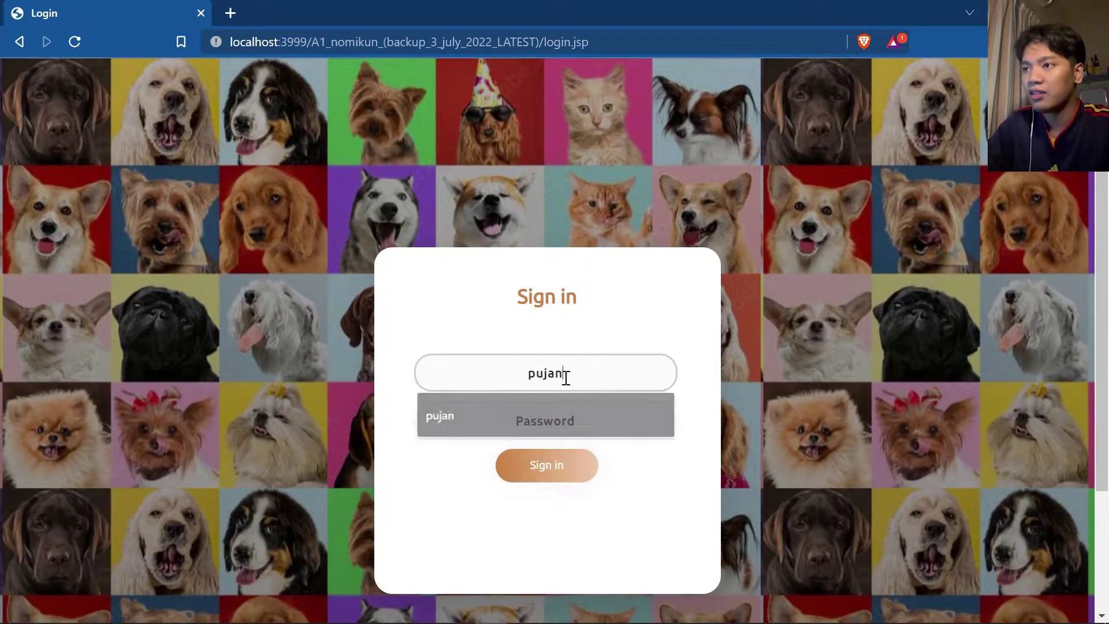
pyautogui.click(578, 418)
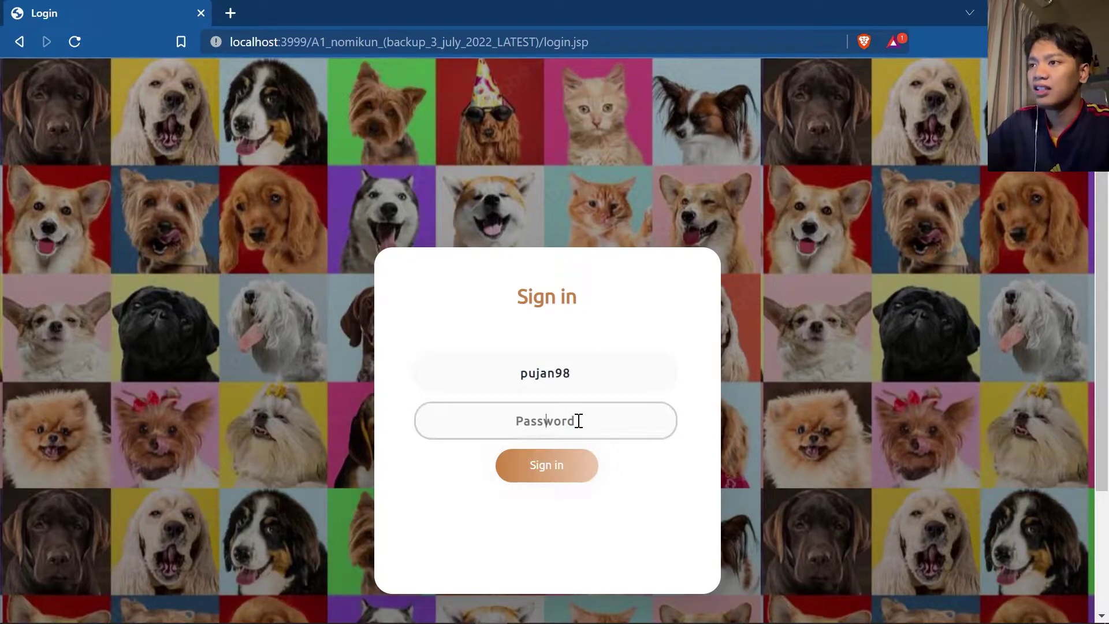
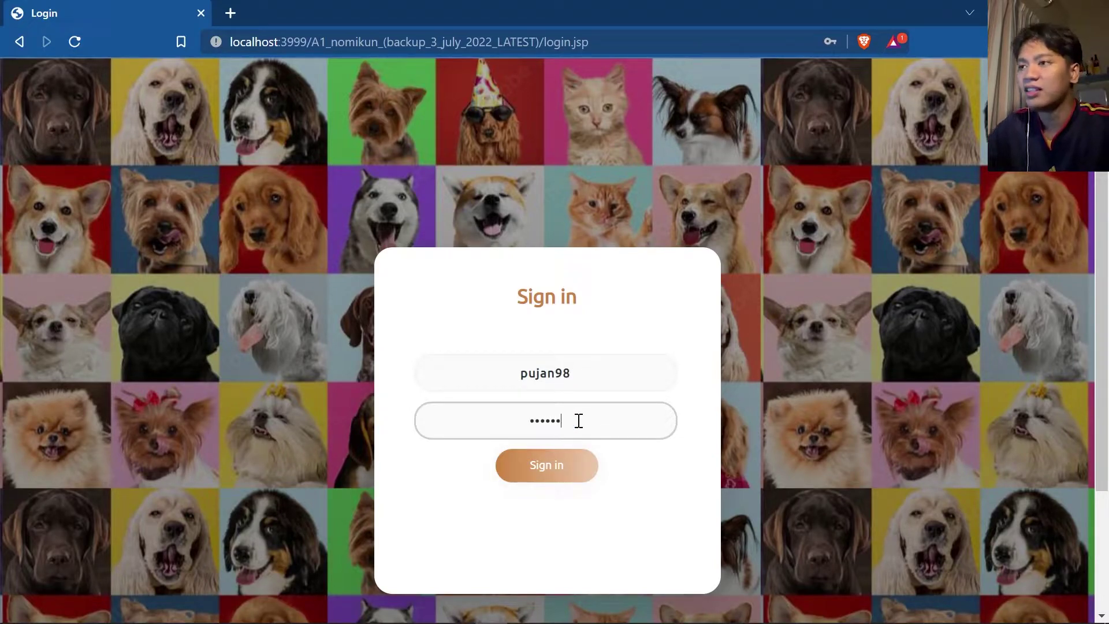
pyautogui.click(562, 469)
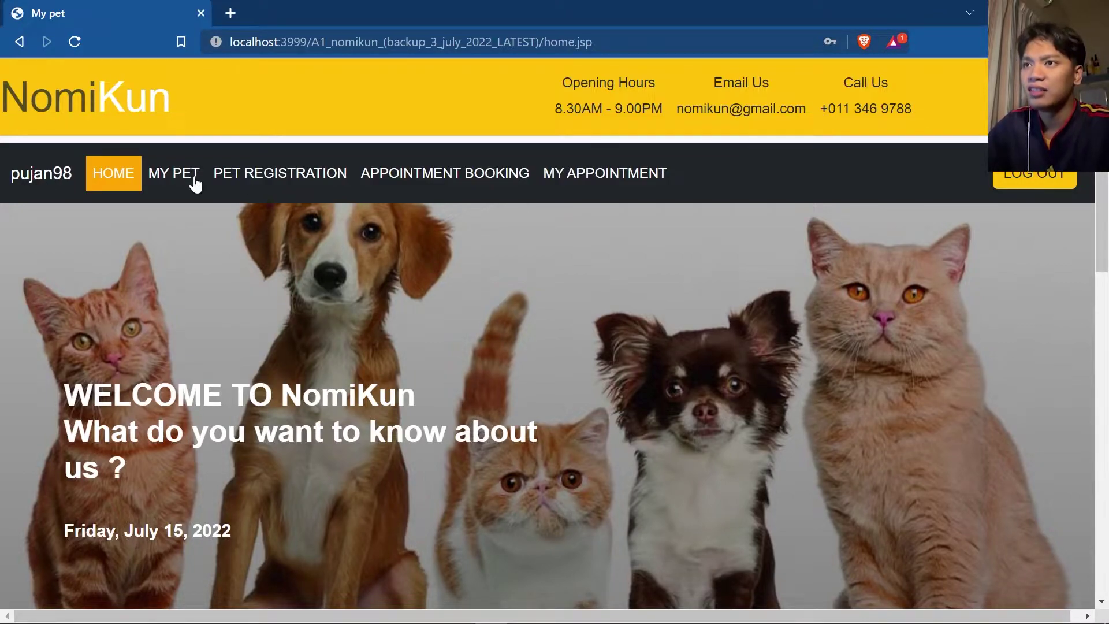
# Browse the My Pet, booking and registration links, ending on the empty petRegistration.jsp form.
pyautogui.scroll(-5, 317, 275)
pyautogui.scroll(-1, 331, 306)
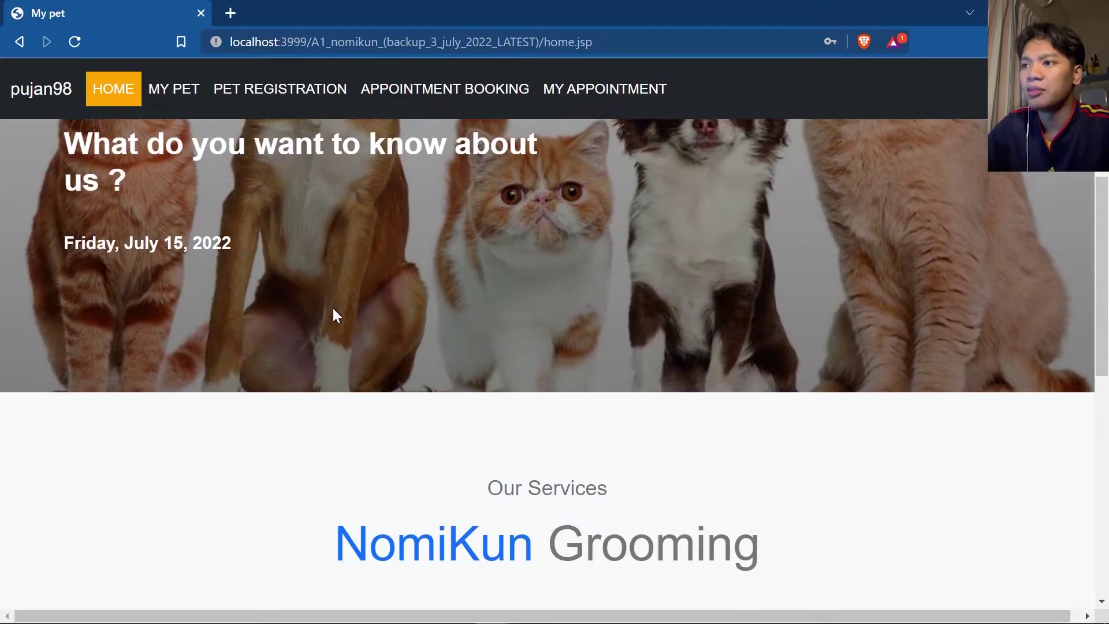
pyautogui.scroll(2, 332, 306)
pyautogui.click(173, 88)
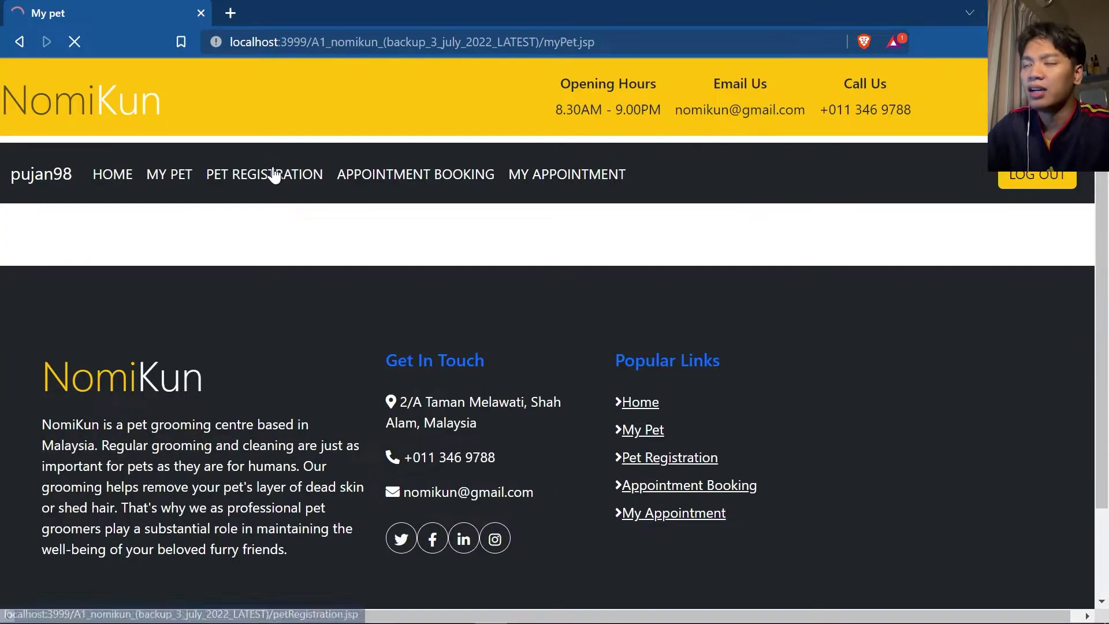
pyautogui.click(275, 173)
pyautogui.click(431, 177)
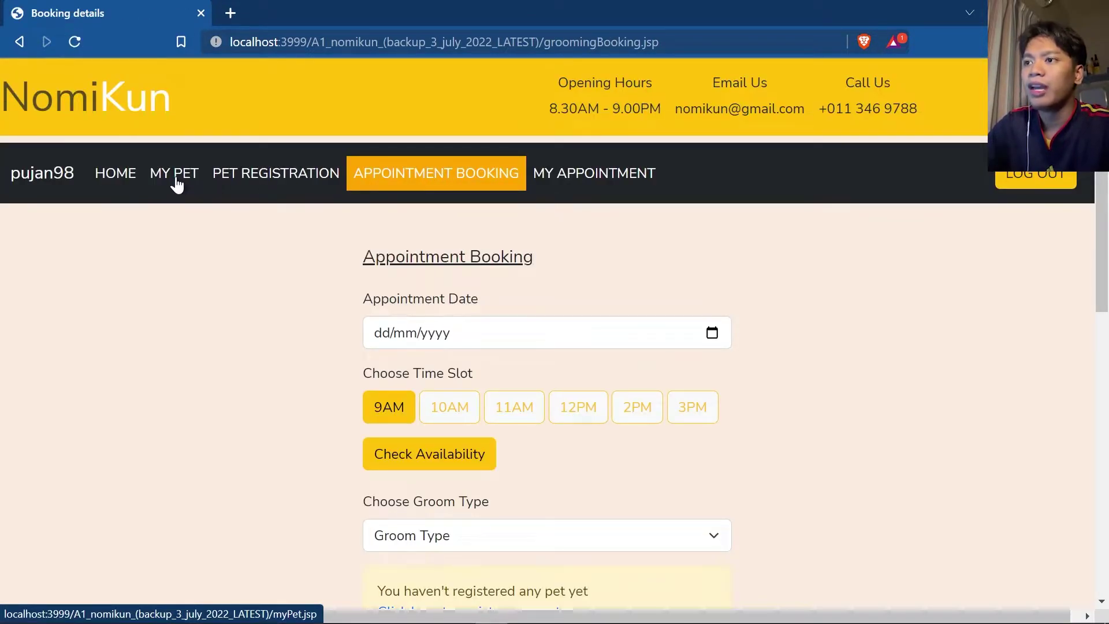
pyautogui.click(240, 186)
pyautogui.scroll(-2, 310, 307)
pyautogui.scroll(2, 306, 324)
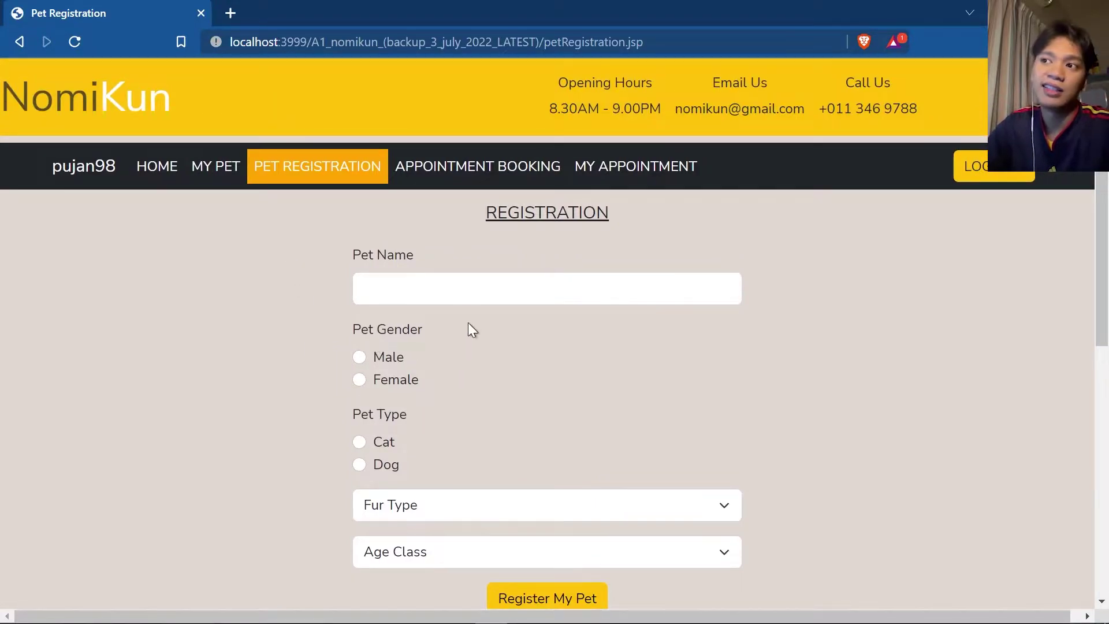
# Enter 'poojan' as the pet name, correcting the mistyped 'pujan'.
pyautogui.click(478, 293)
pyautogui.write('pujan')
pyautogui.hotkey('ctrl', 'a')
pyautogui.press('BackSpace')
pyautogui.write('poojan')
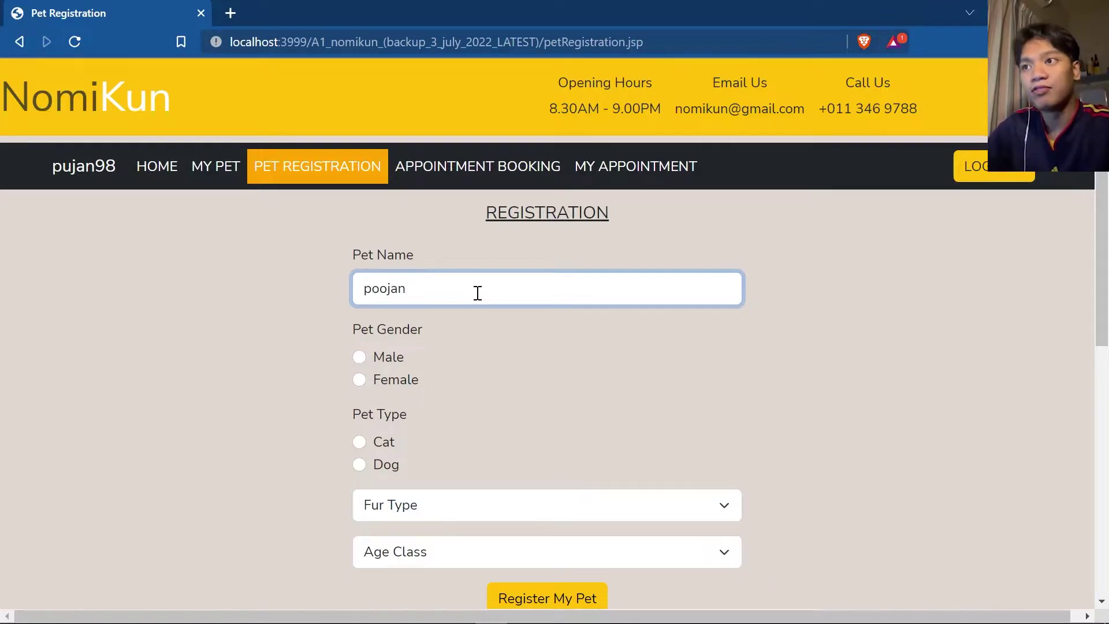
# Mark the pet as a male cat, trying fur type and age class choices before clearing them.
pyautogui.click(359, 358)
pyautogui.click(359, 441)
pyautogui.click(384, 513)
pyautogui.scroll(-1, 348, 490)
pyautogui.click(395, 488)
pyautogui.click(396, 471)
pyautogui.click(397, 511)
pyautogui.click(435, 424)
pyautogui.click(434, 441)
pyautogui.click(429, 472)
pyautogui.click(429, 490)
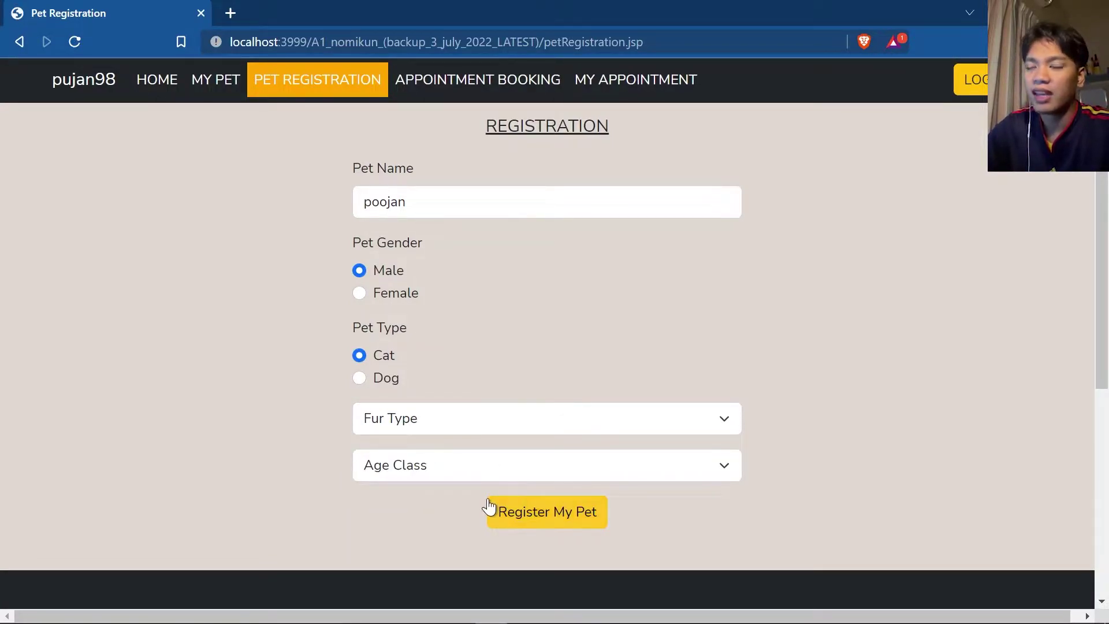
# After the missing fur type warning, set Fur Type to Short and resubmit.
pyautogui.click(546, 523)
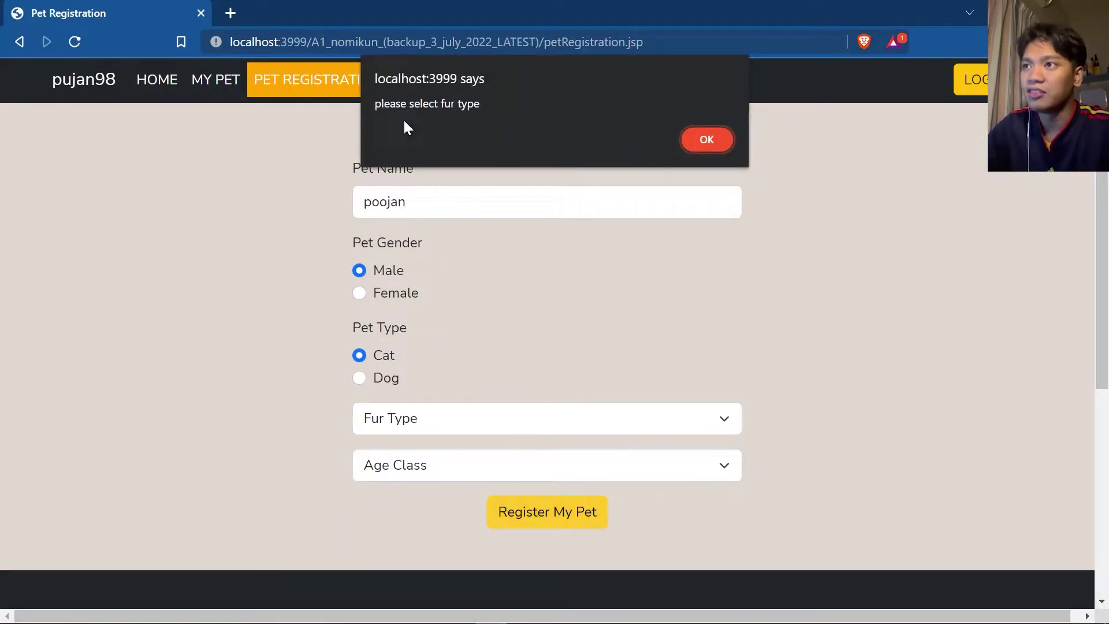
pyautogui.click(696, 139)
pyautogui.click(458, 417)
pyautogui.click(450, 464)
pyautogui.click(544, 521)
pyautogui.press('Return')
# Set Age Class to Adult, register the pet, and accept the success messages.
pyautogui.click(404, 465)
pyautogui.click(383, 528)
pyautogui.click(540, 526)
pyautogui.click(707, 141)
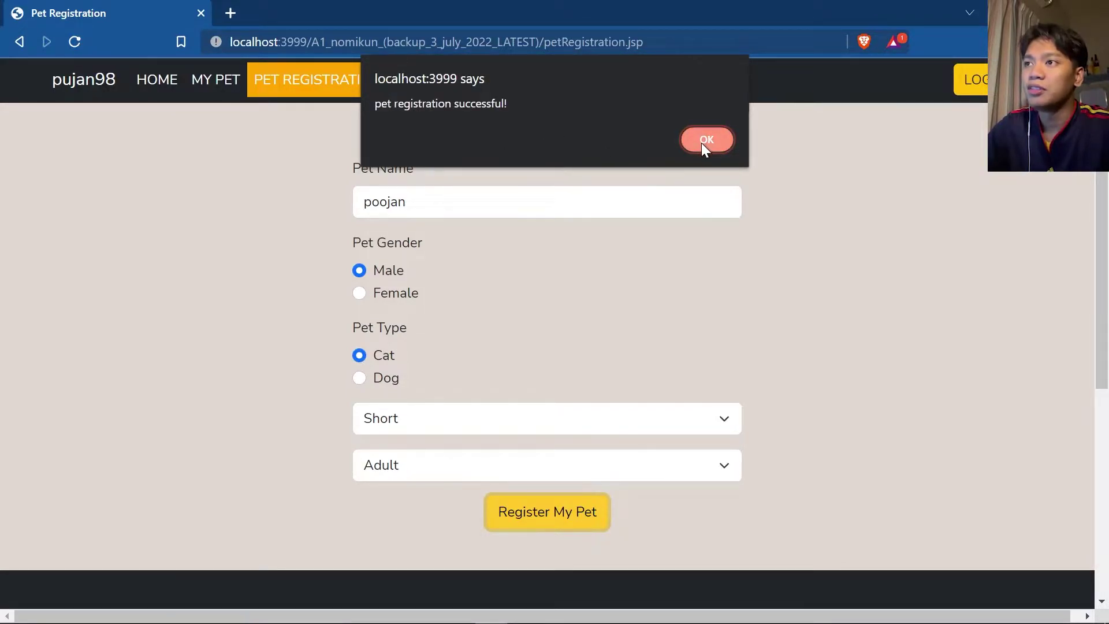
pyautogui.click(702, 144)
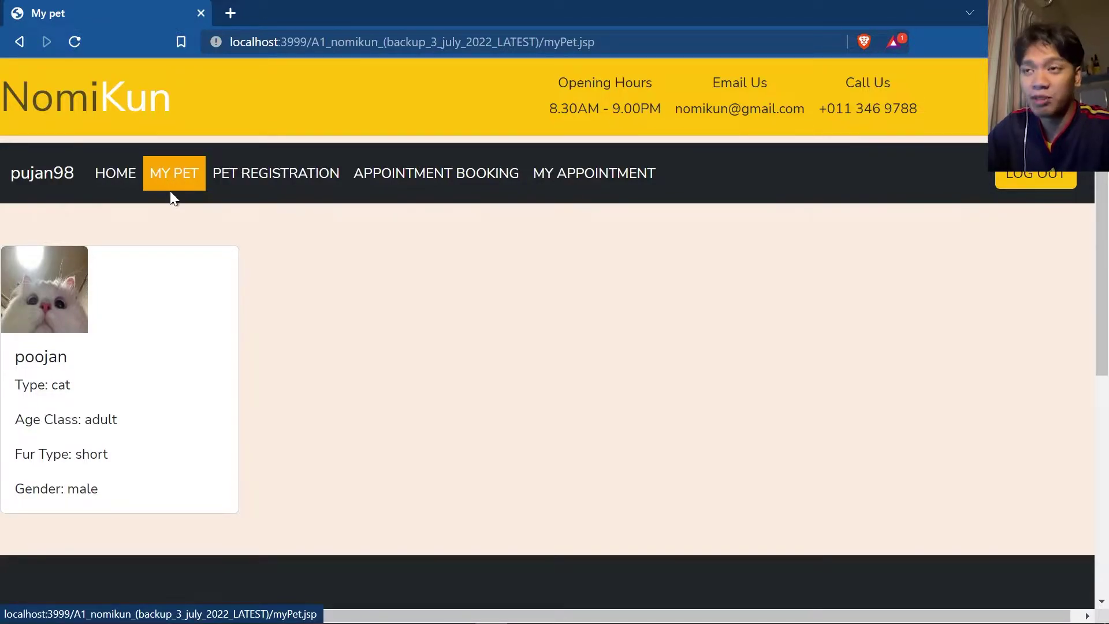
# On Appointment Booking, set the date to today (2022-07-15) at 10AM and check availability.
pyautogui.click(385, 179)
pyautogui.scroll(-4, 128, 352)
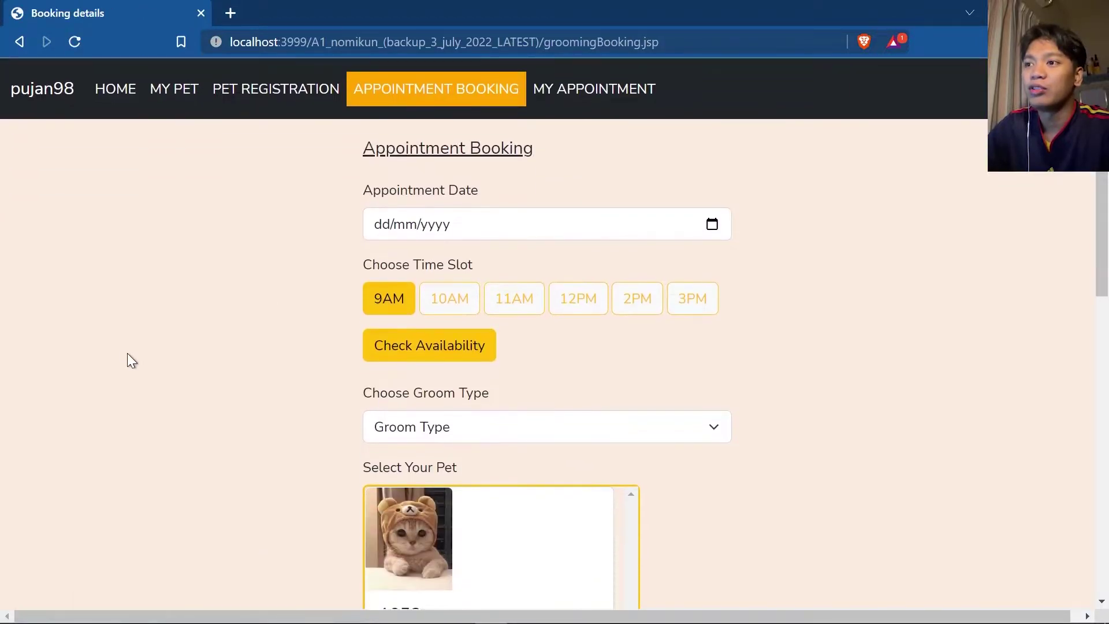
pyautogui.scroll(5, 128, 350)
pyautogui.scroll(-9, 202, 327)
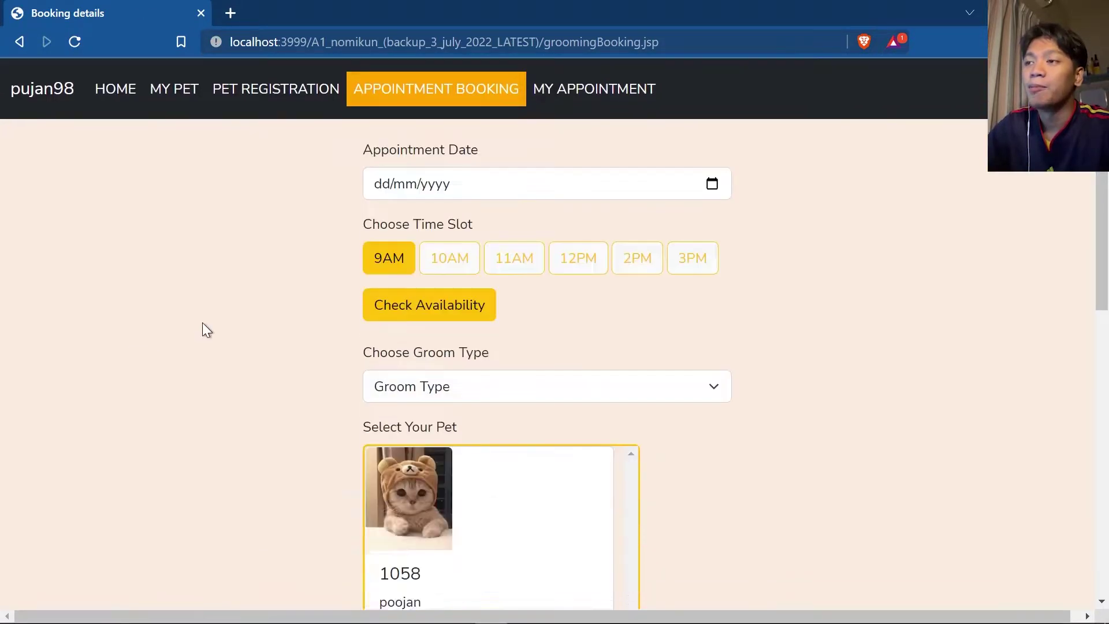
pyautogui.scroll(3, 202, 333)
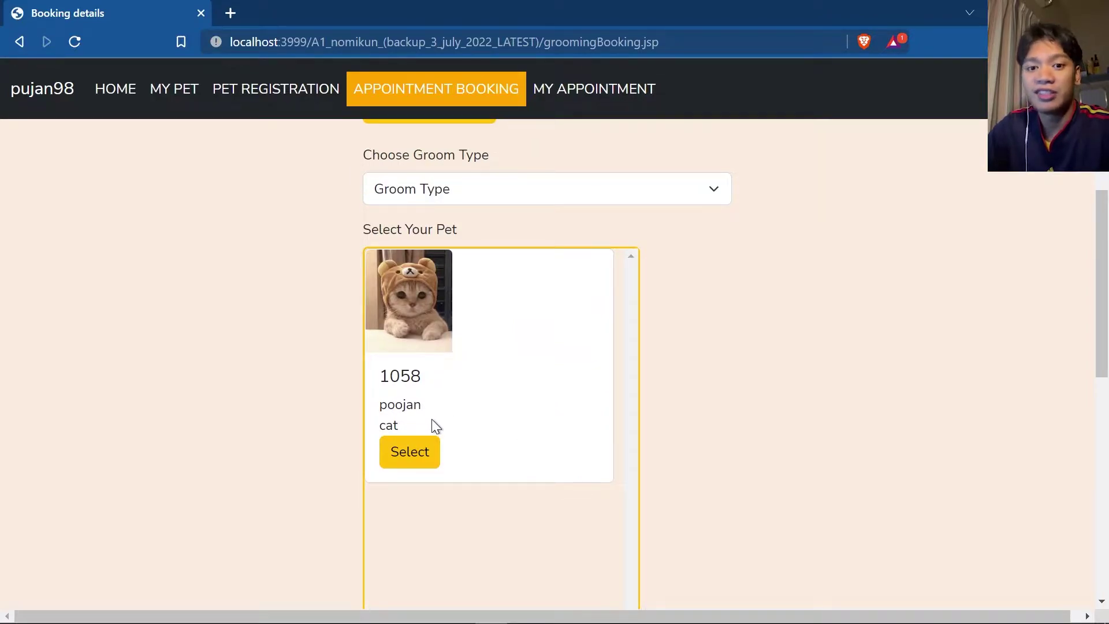
pyautogui.scroll(5, 438, 422)
pyautogui.scroll(-4, 375, 386)
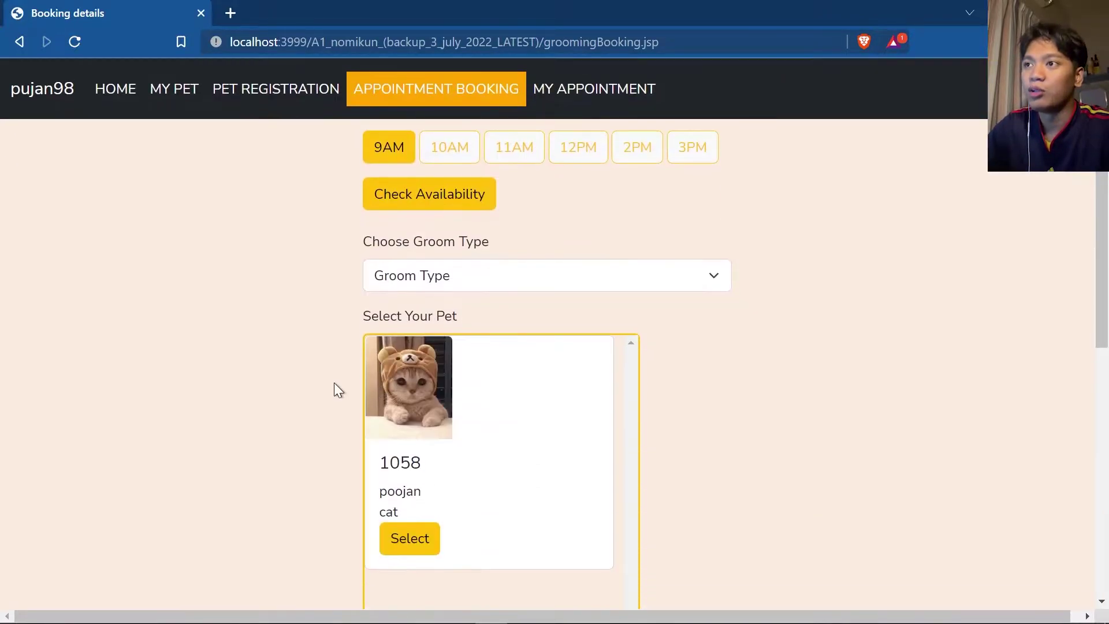
pyautogui.scroll(-2, 429, 451)
pyautogui.scroll(3, 479, 392)
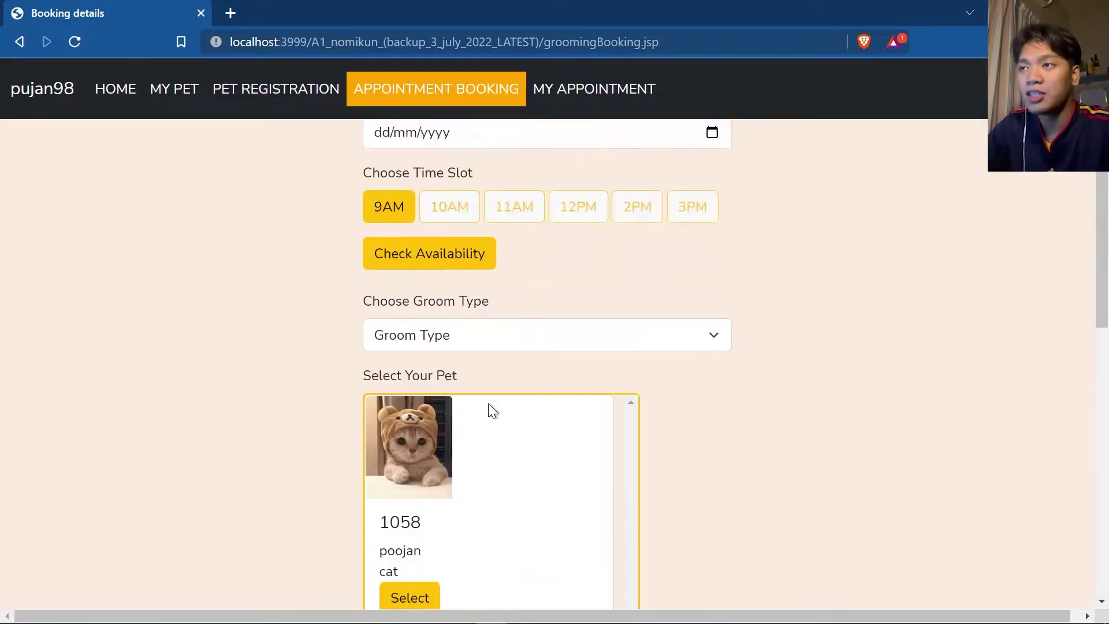
pyautogui.scroll(3, 491, 410)
pyautogui.click(712, 332)
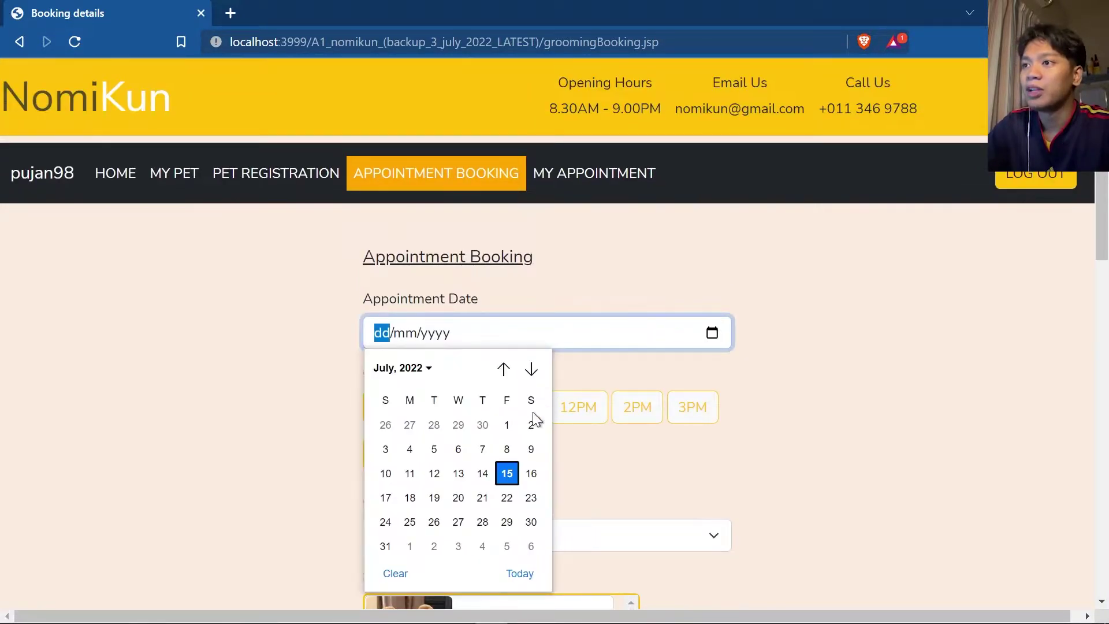
pyautogui.click(527, 580)
pyautogui.click(449, 406)
pyautogui.click(433, 453)
# Choose Basic grooming for poojan, confirm the appointment, and acknowledge the booking messages.
pyautogui.scroll(-5, 434, 341)
pyautogui.click(434, 341)
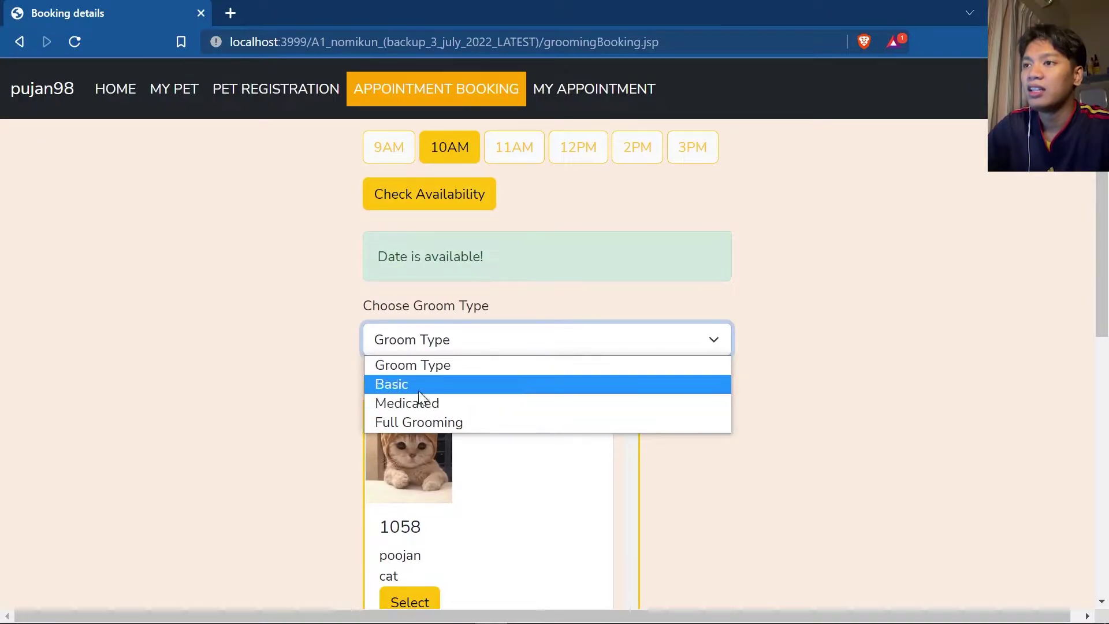
pyautogui.click(419, 390)
pyautogui.scroll(-3, 411, 415)
pyautogui.click(408, 428)
pyautogui.scroll(-5, 449, 462)
pyautogui.click(455, 317)
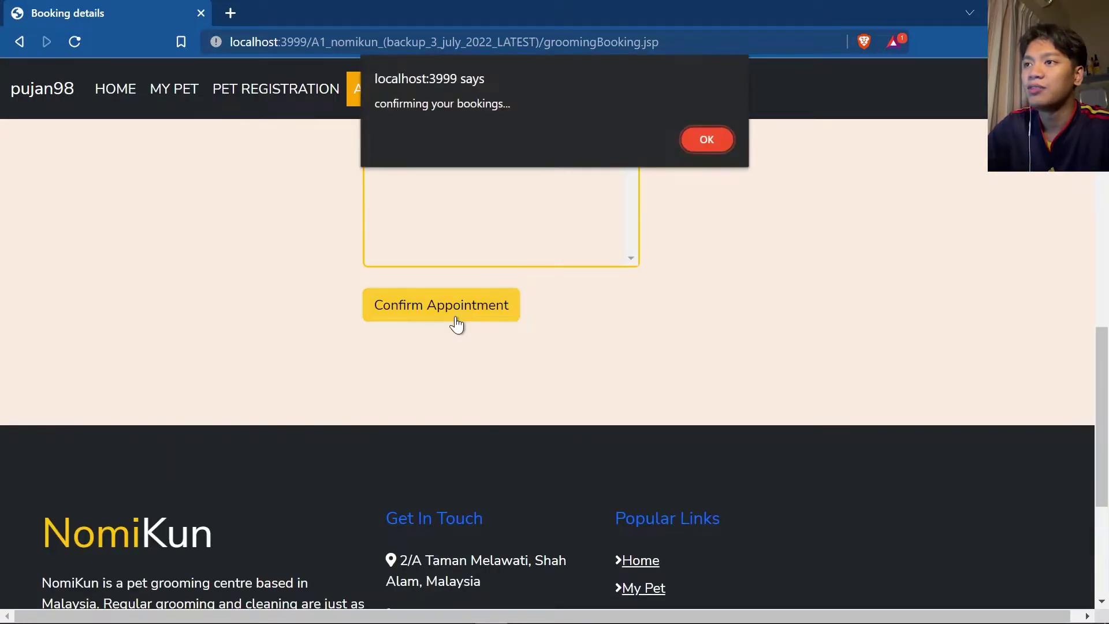
pyautogui.click(705, 147)
pyautogui.click(701, 143)
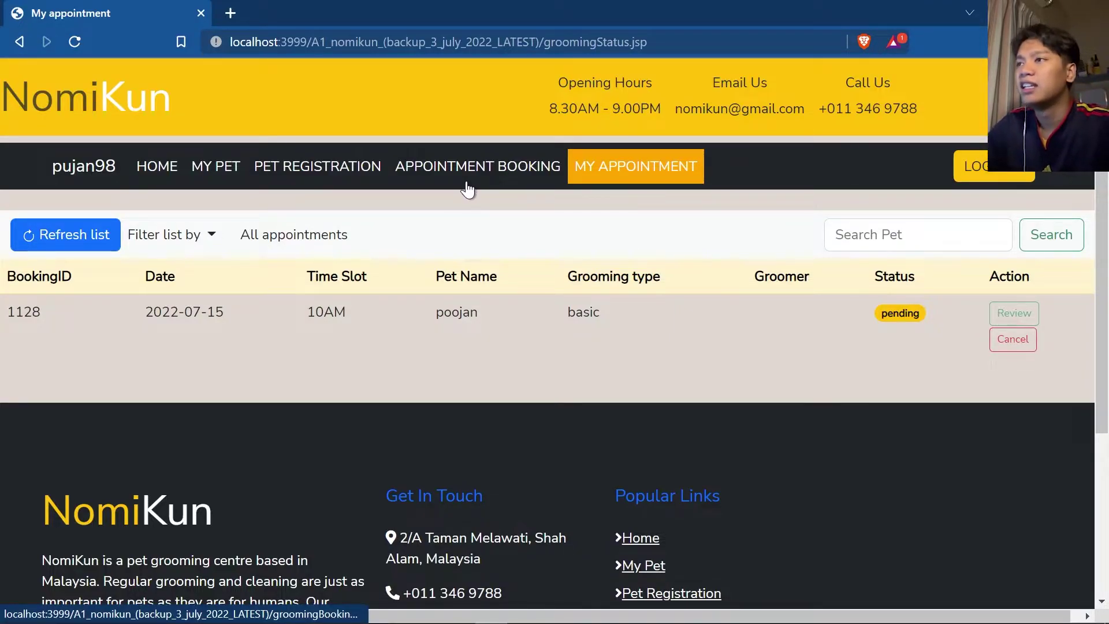
# Log out, open Customer Login, and enter a different customer's username.
pyautogui.click(975, 173)
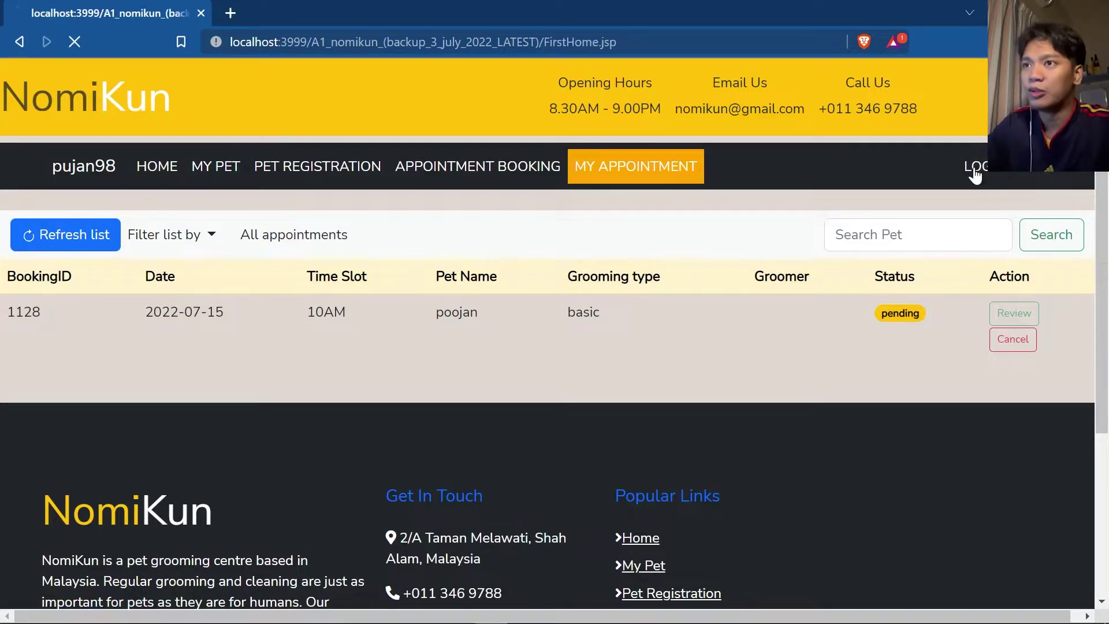
pyautogui.scroll(-3, 296, 462)
pyautogui.click(240, 292)
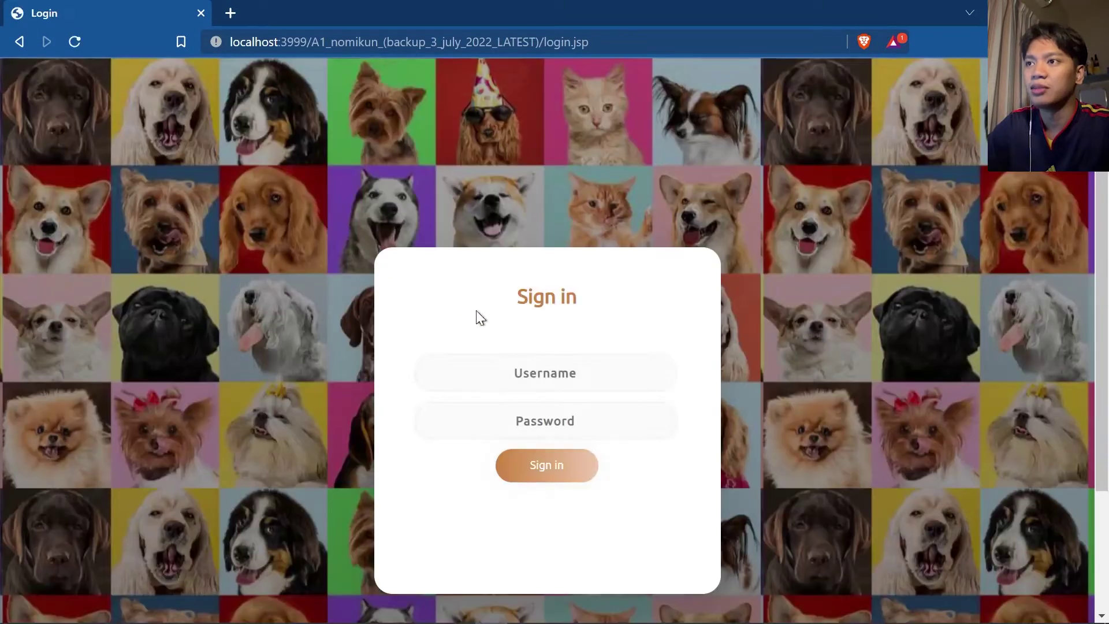
pyautogui.click(559, 375)
pyautogui.write('radhi')
pyautogui.press('Tab')
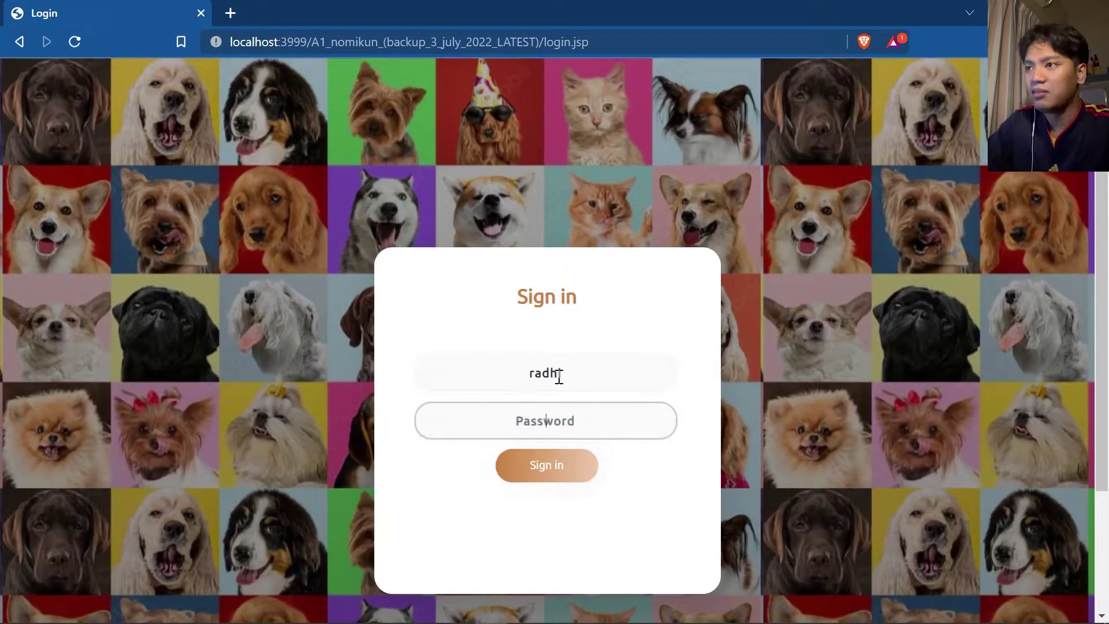
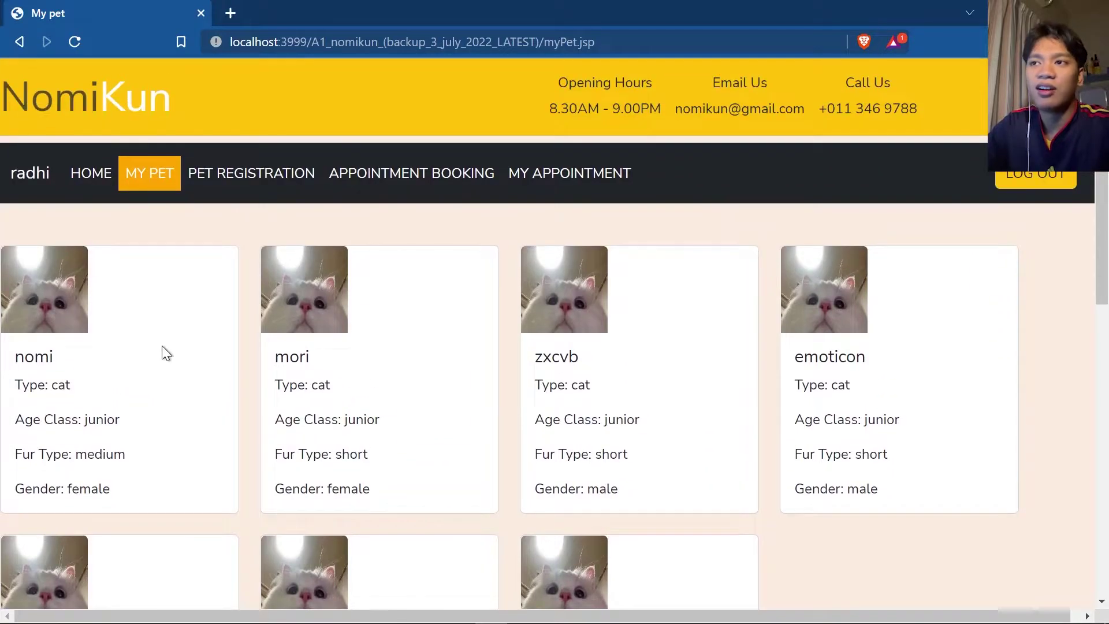
# Scroll back to the top of the My Pet page to reach the navigation bar.
pyautogui.scroll(-6, 780, 372)
pyautogui.scroll(3, 774, 376)
pyautogui.scroll(3, 515, 354)
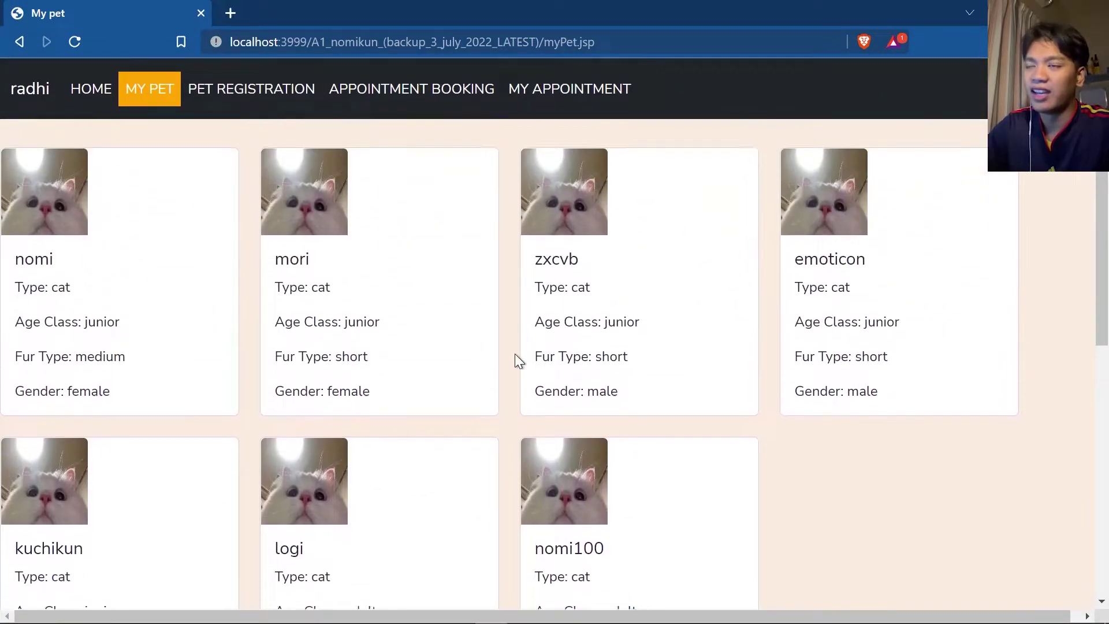
# Open My Appointment and filter the list to Pending bookings.
pyautogui.click(553, 174)
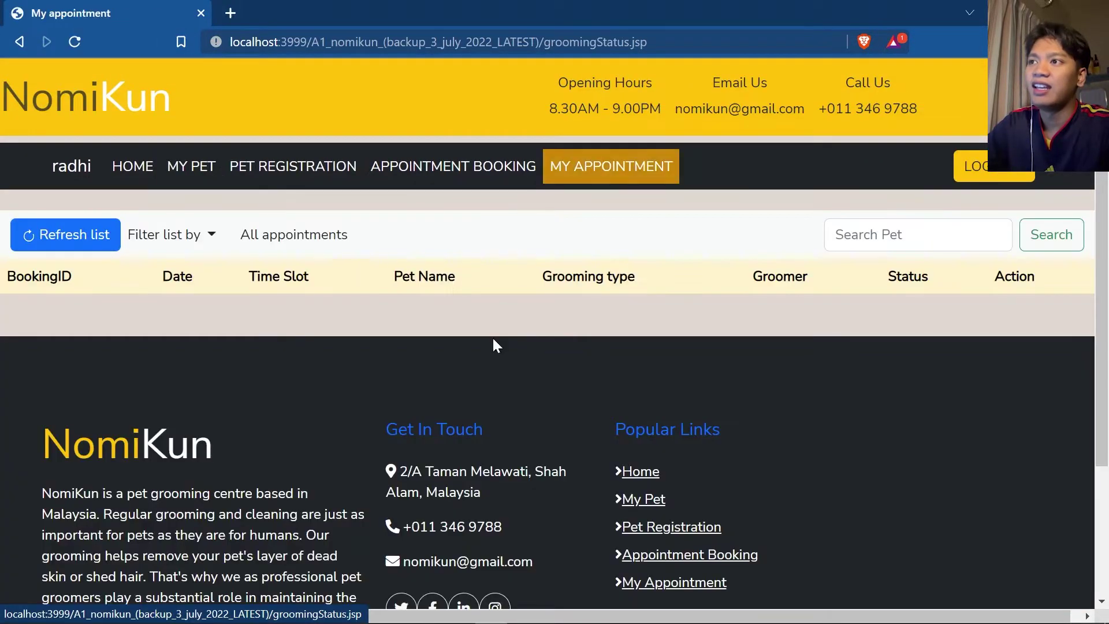
pyautogui.scroll(-10, 508, 367)
pyautogui.scroll(10, 547, 402)
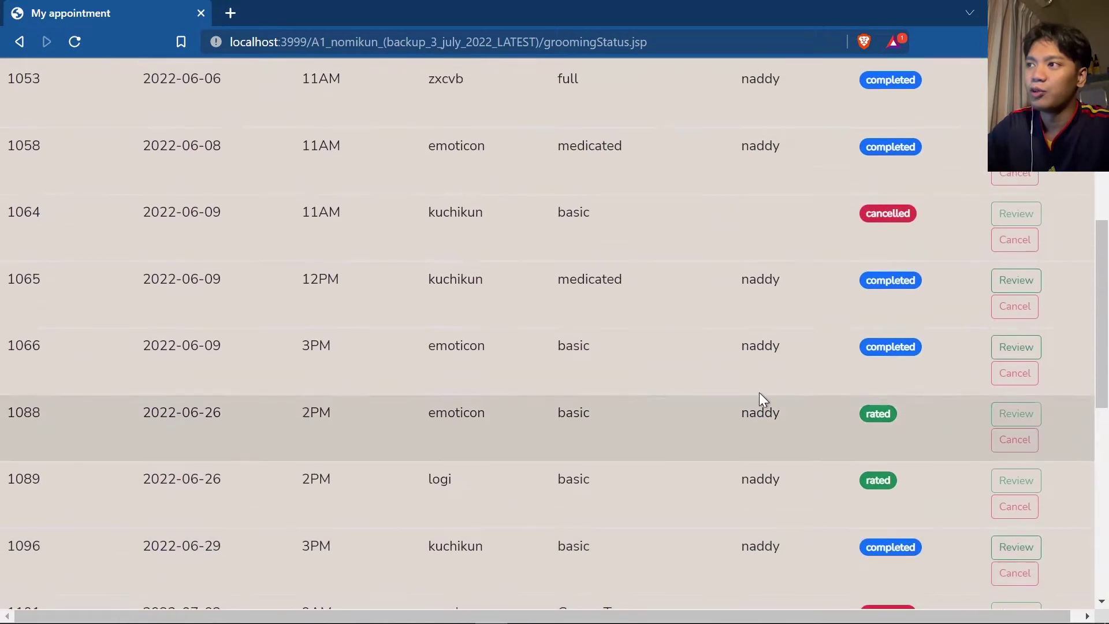
pyautogui.scroll(-1, 899, 403)
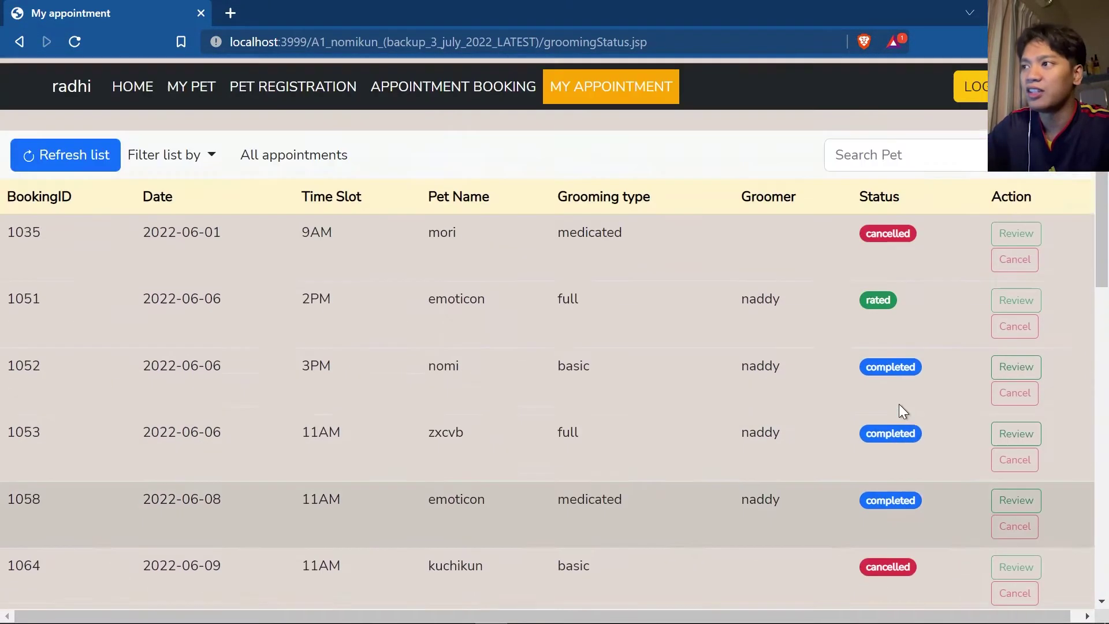
pyautogui.scroll(2, 898, 403)
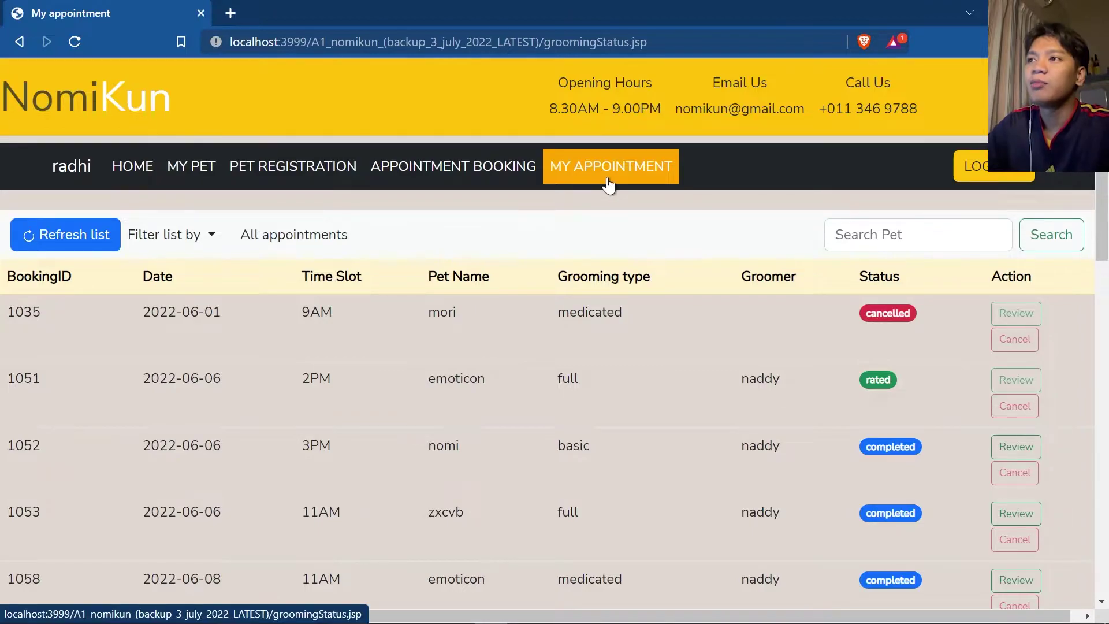
pyautogui.click(186, 236)
pyautogui.click(173, 275)
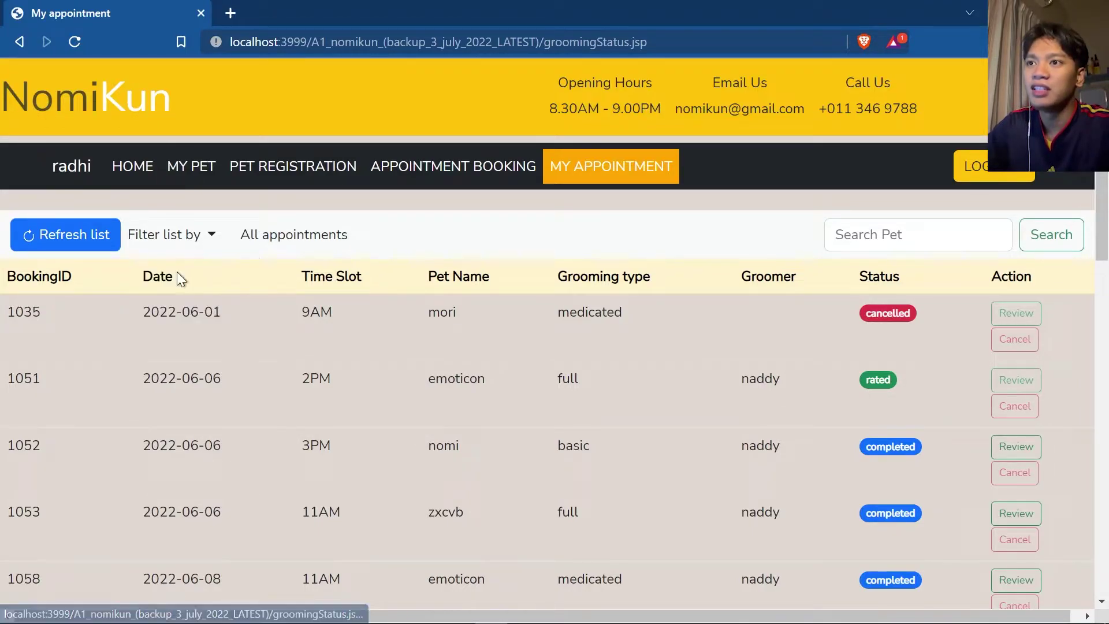
pyautogui.click(179, 236)
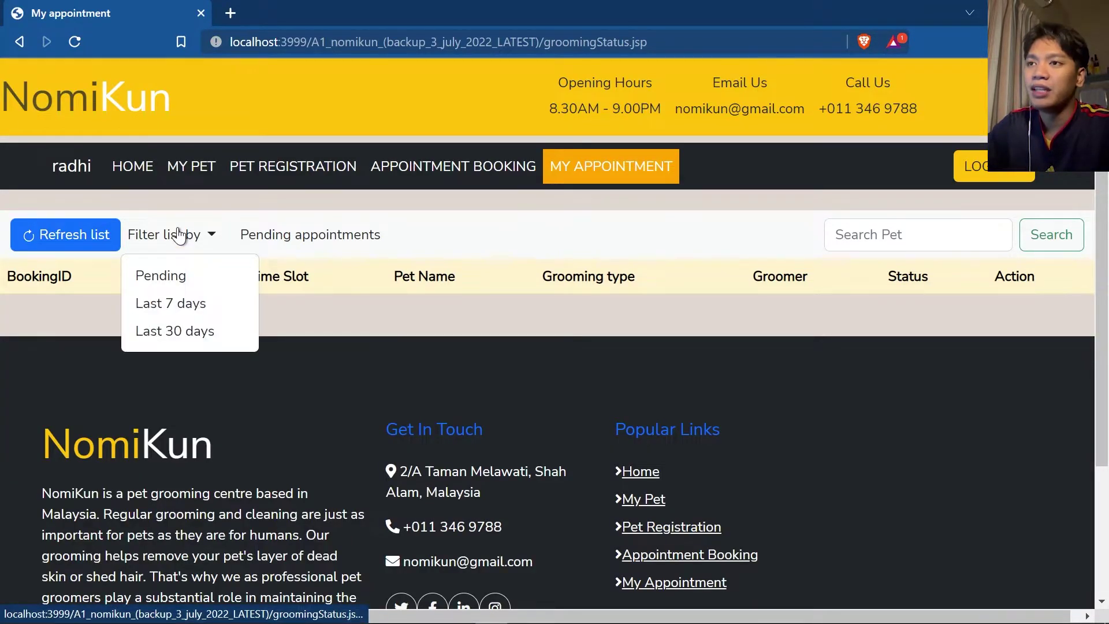
pyautogui.click(173, 275)
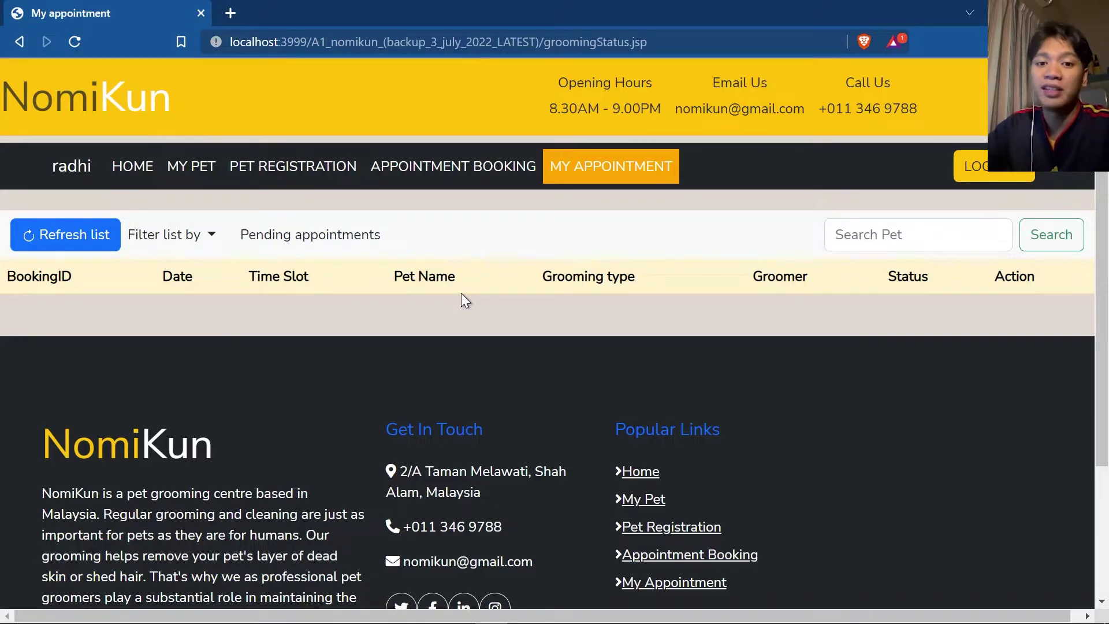
# Switch the appointment filter to Last 7 days, then to Last 30 days.
pyautogui.click(155, 241)
pyautogui.click(180, 301)
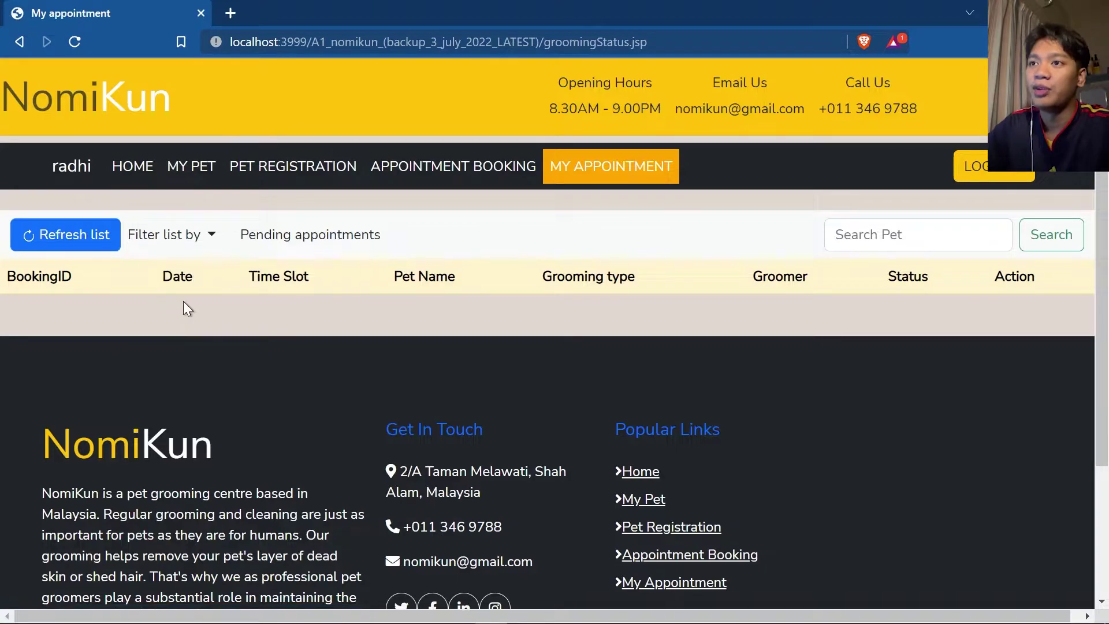
pyautogui.click(181, 241)
pyautogui.click(184, 331)
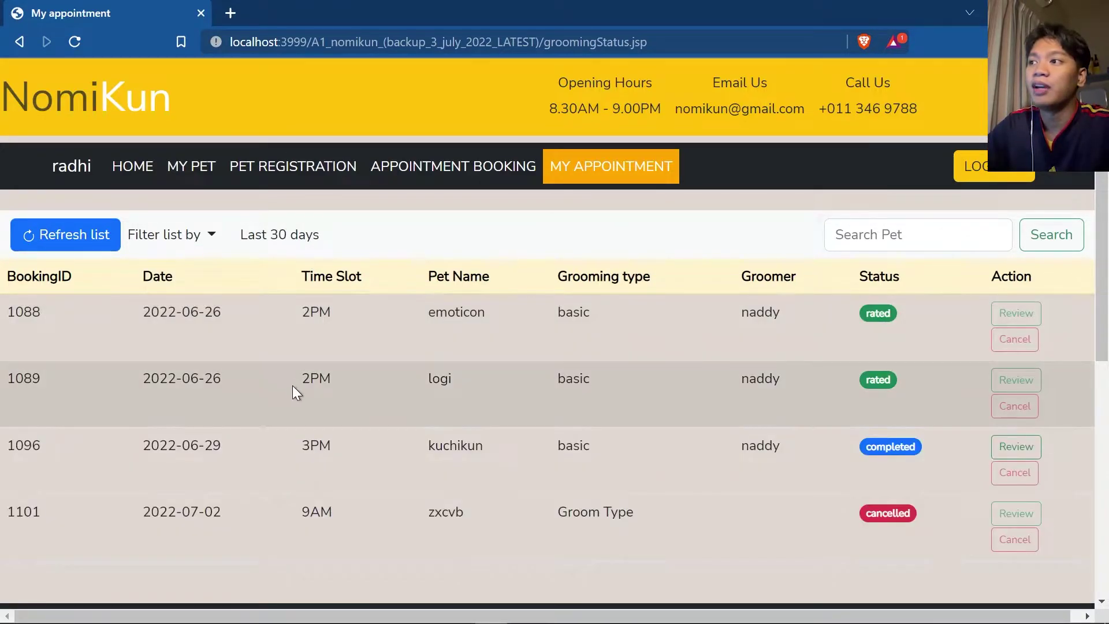
pyautogui.scroll(-1, 292, 386)
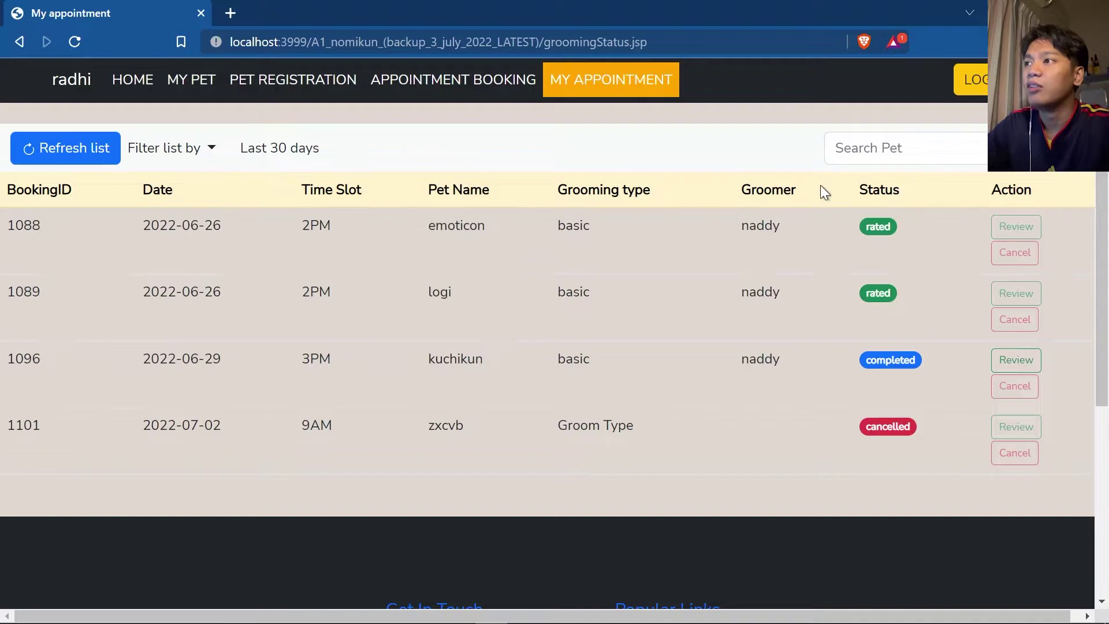
# Search the appointments by pet name for 'kuchi'.
pyautogui.click(867, 151)
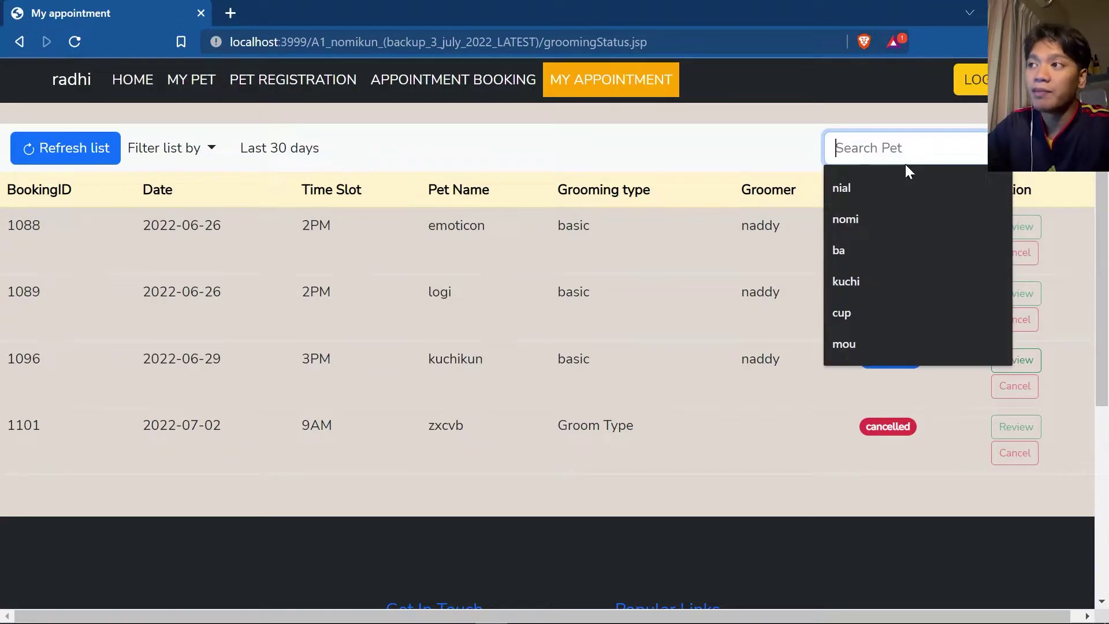
pyautogui.click(773, 161)
pyautogui.click(916, 148)
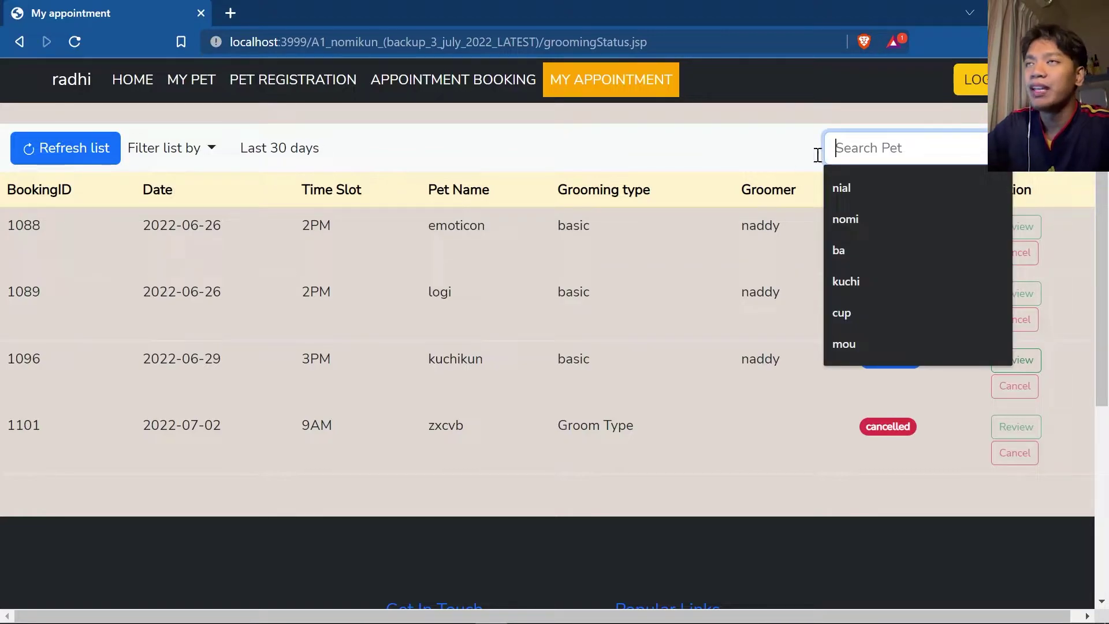
pyautogui.click(778, 145)
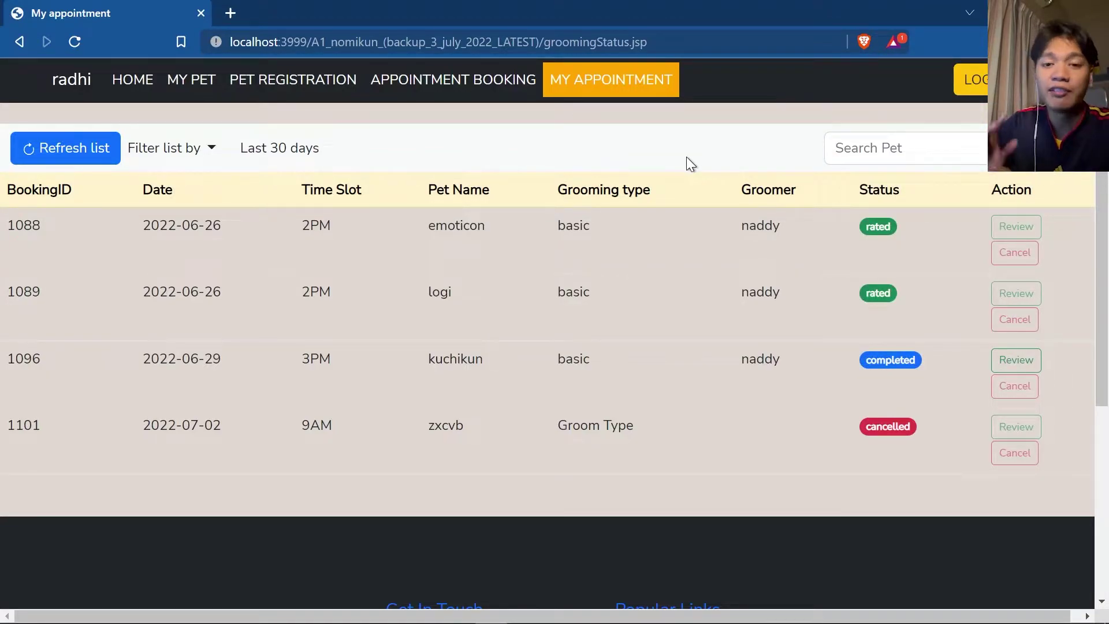
pyautogui.click(870, 148)
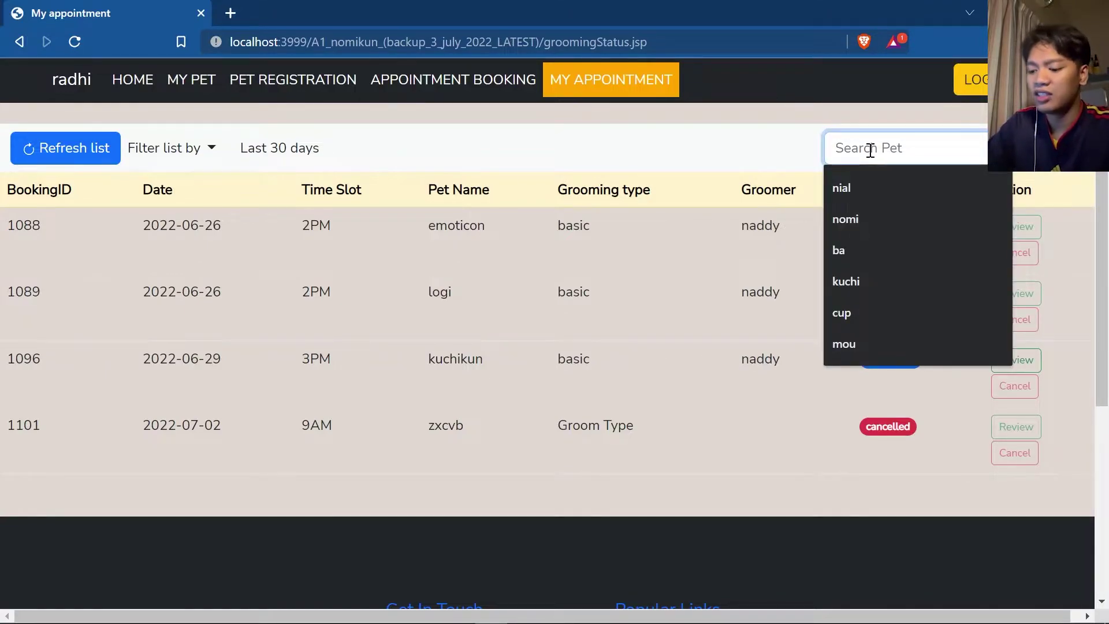
pyautogui.write('kuchi')
pyautogui.press('Return')
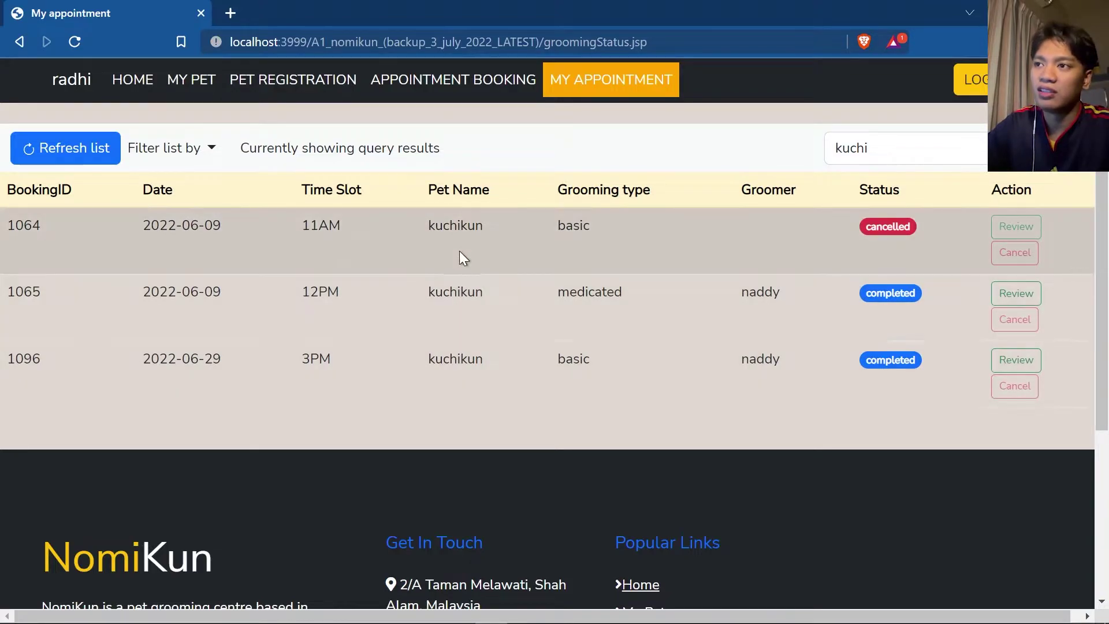
# Visit the My Pet page, then return to My Appointment.
pyautogui.click(187, 87)
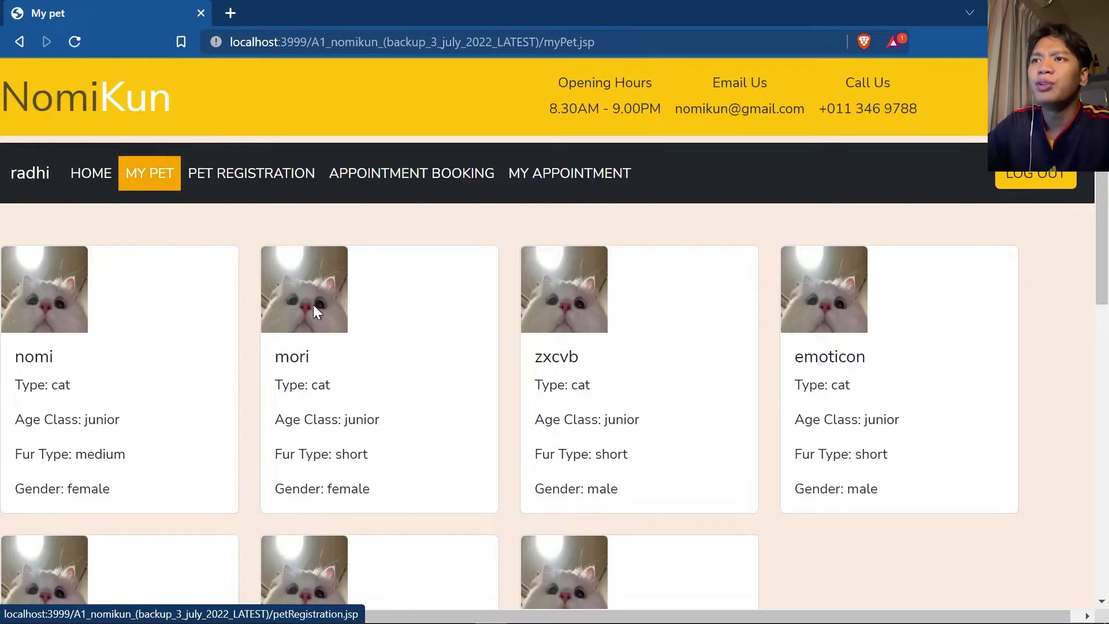
pyautogui.scroll(-3, 317, 309)
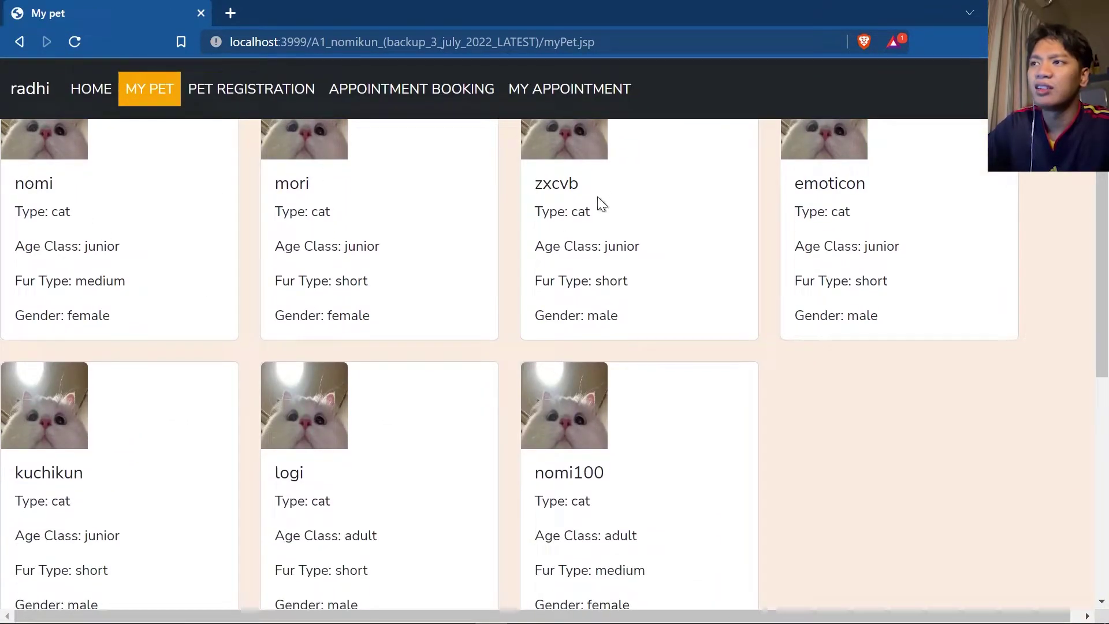
pyautogui.scroll(3, 346, 425)
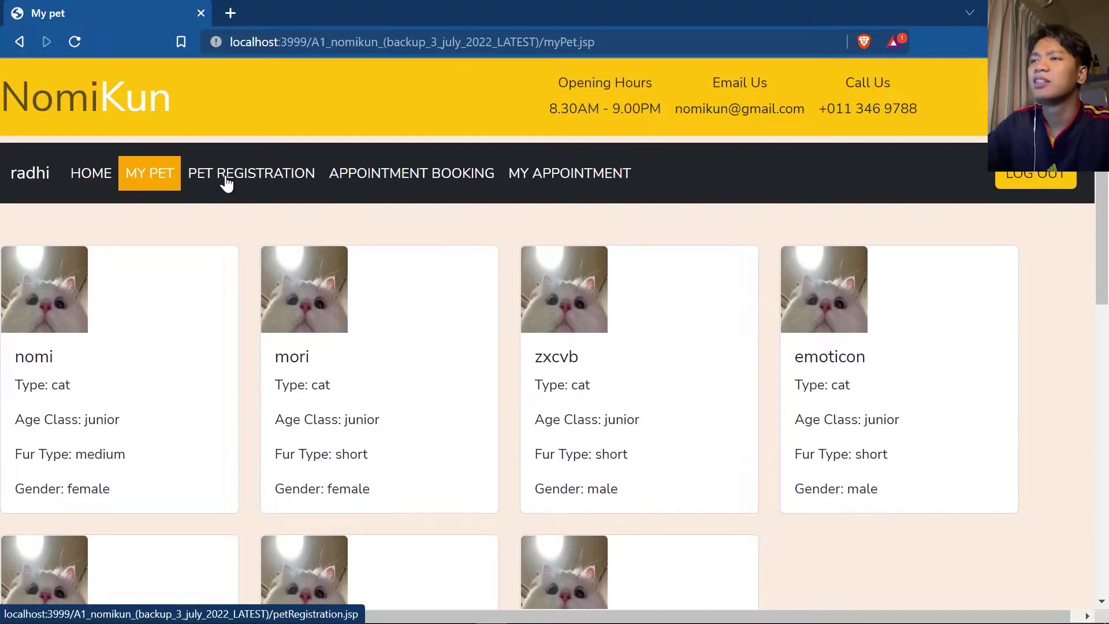
pyautogui.click(574, 172)
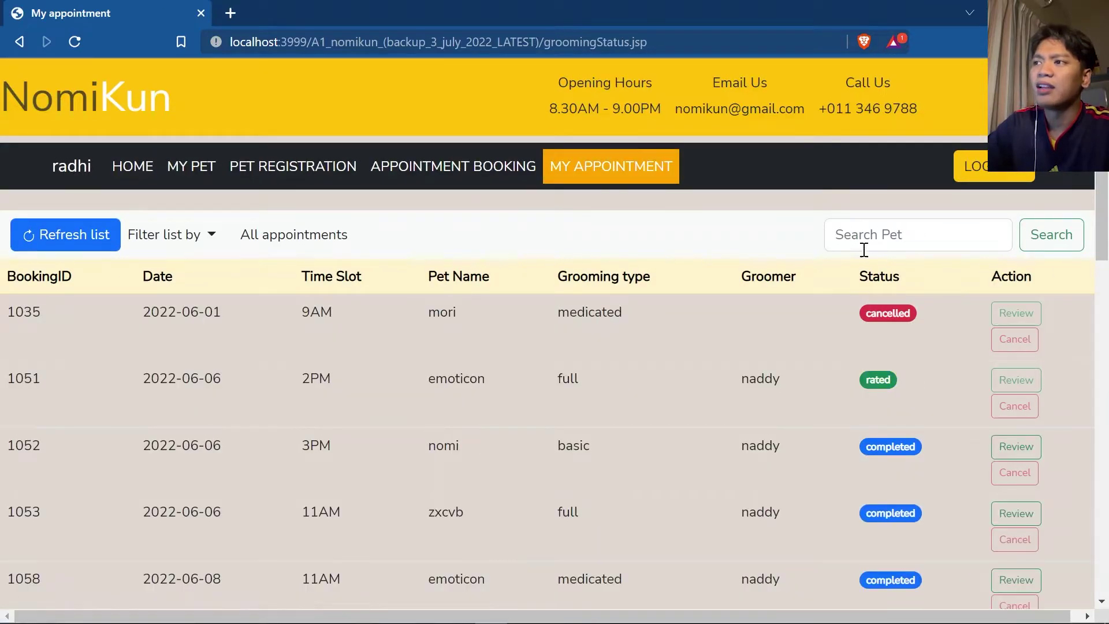
# Search appointments for pet 'poojan' and dismiss the no-records message.
pyautogui.click(877, 236)
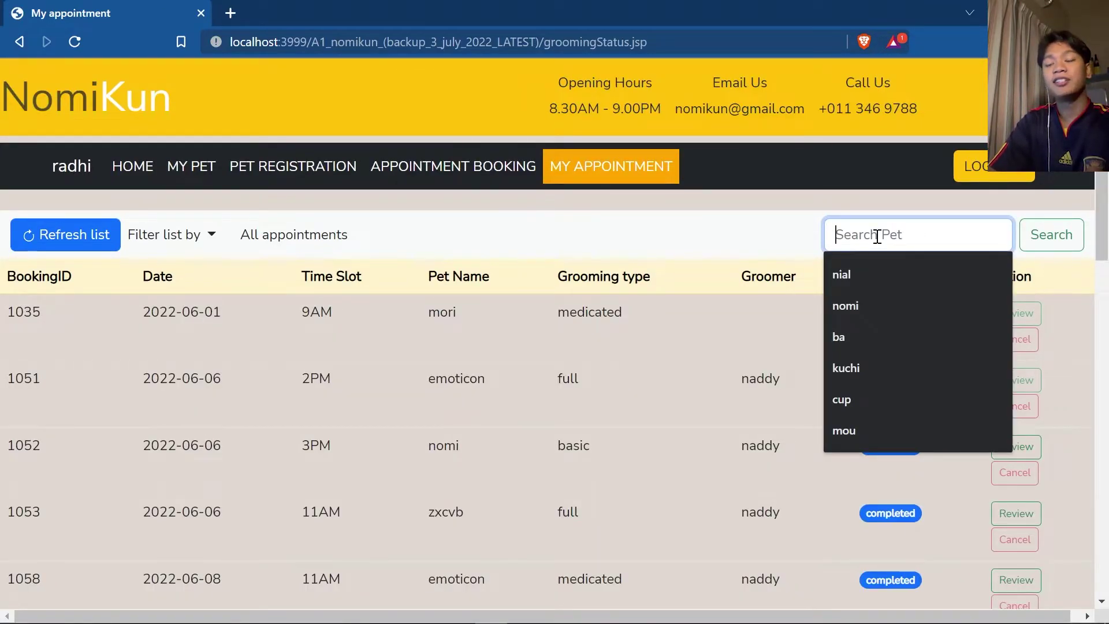
pyautogui.write('poojan')
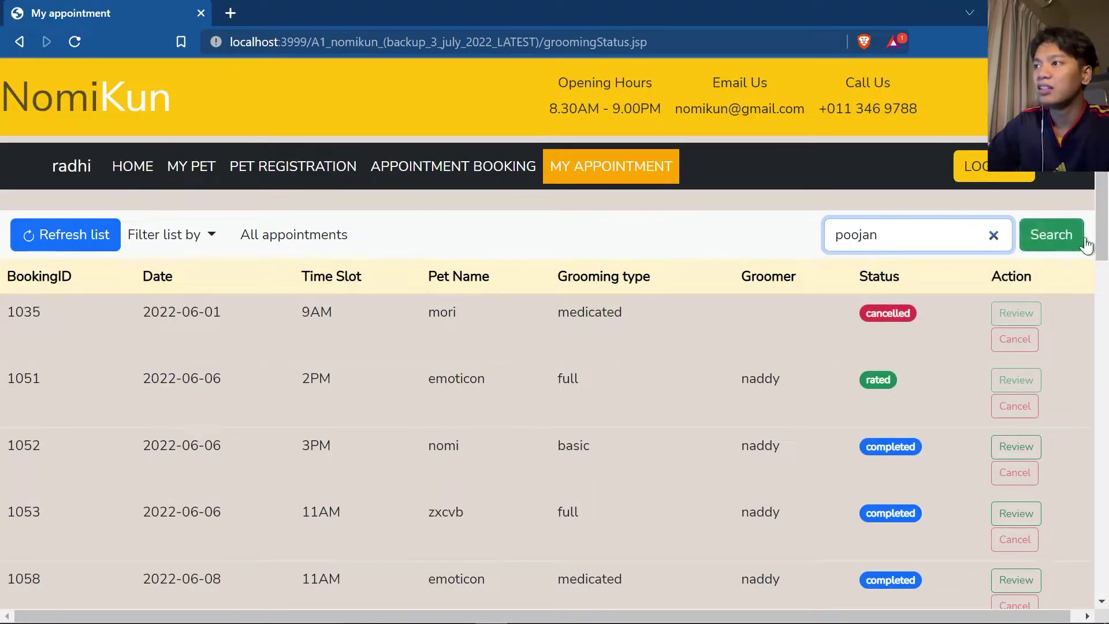
pyautogui.click(1048, 234)
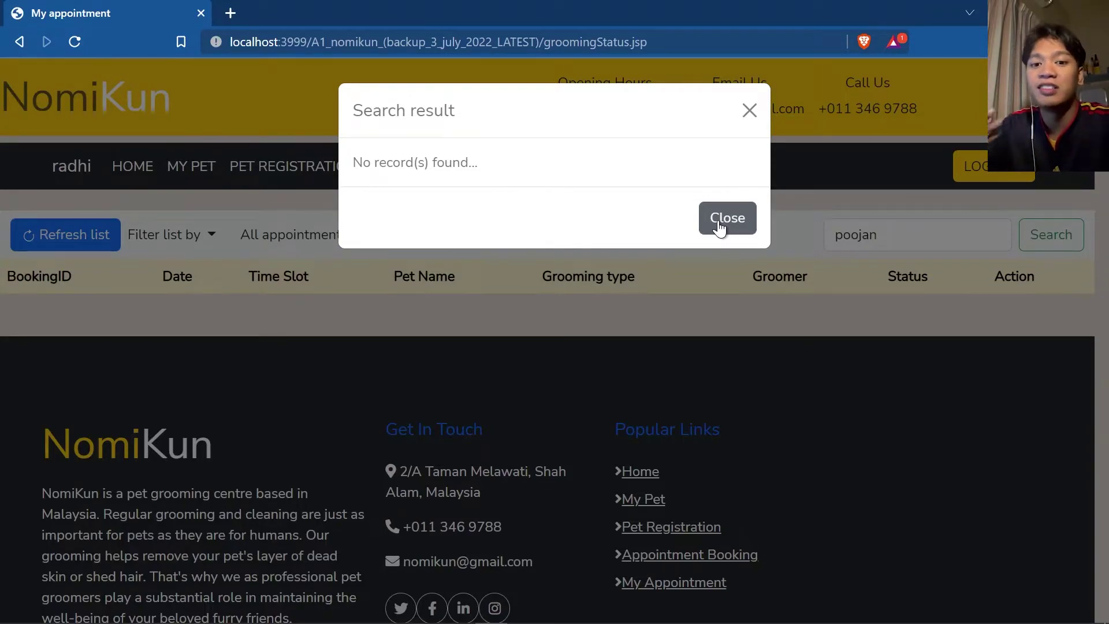
pyautogui.click(719, 226)
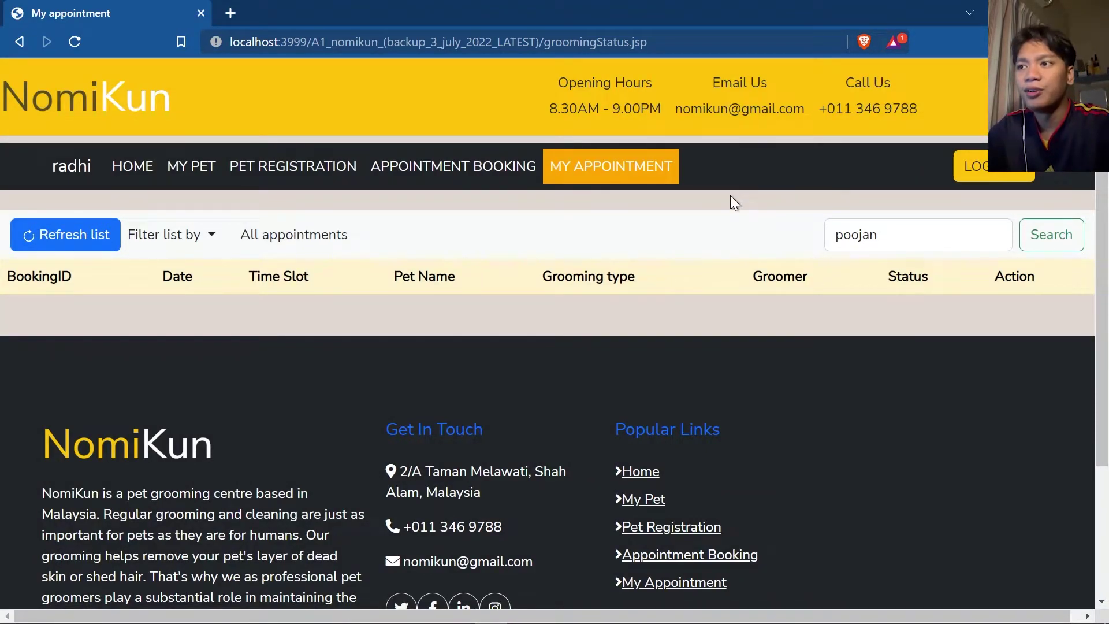
# Log out and go to the Staff Log In page.
pyautogui.click(1007, 179)
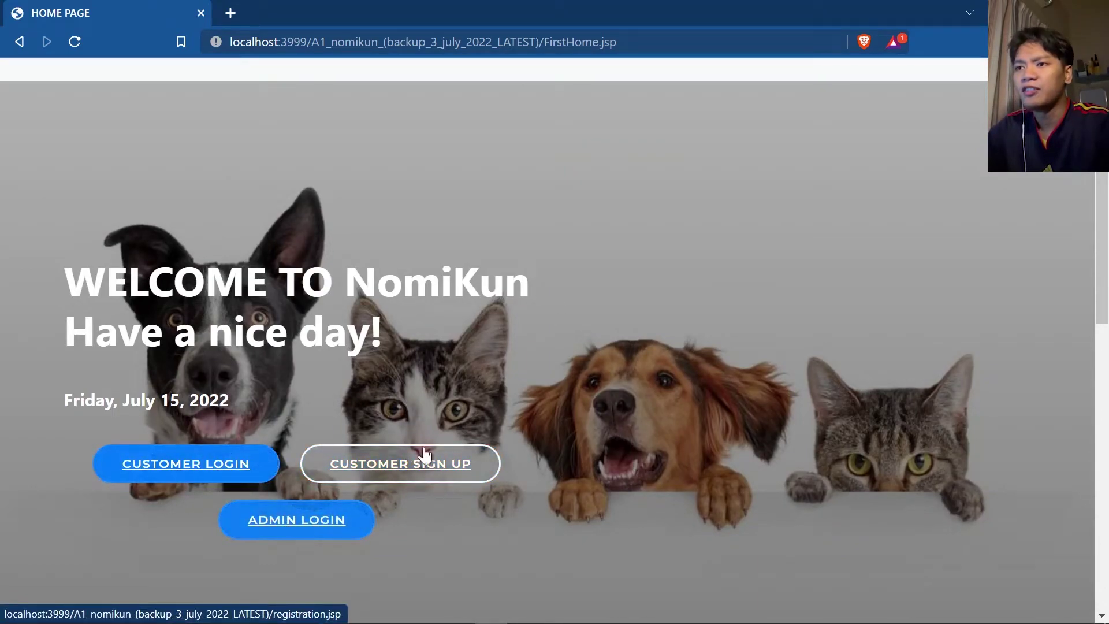
pyautogui.scroll(-2, 287, 451)
pyautogui.click(287, 451)
# Sign in with the staff username and password.
pyautogui.click(524, 391)
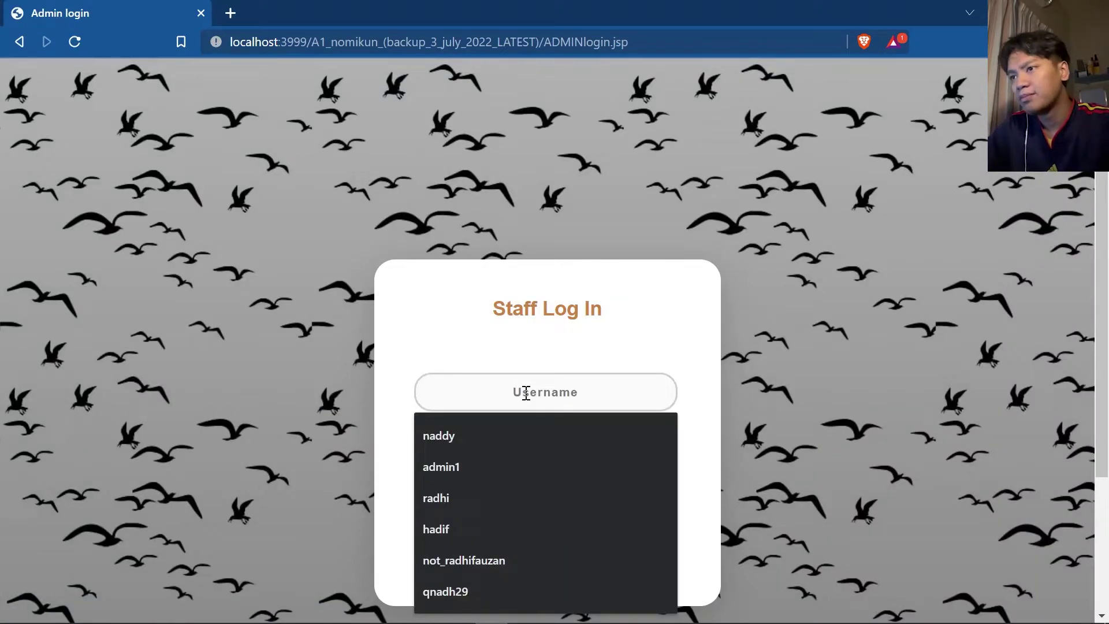
pyautogui.write('naddy')
pyautogui.press('Tab')
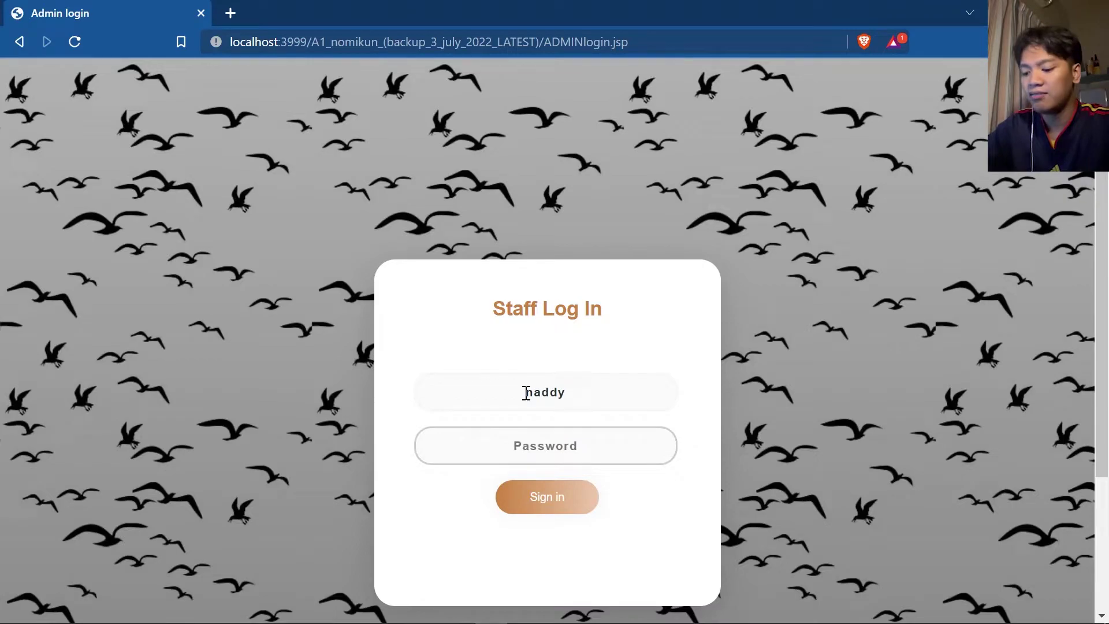
pyautogui.write('••••••••••')
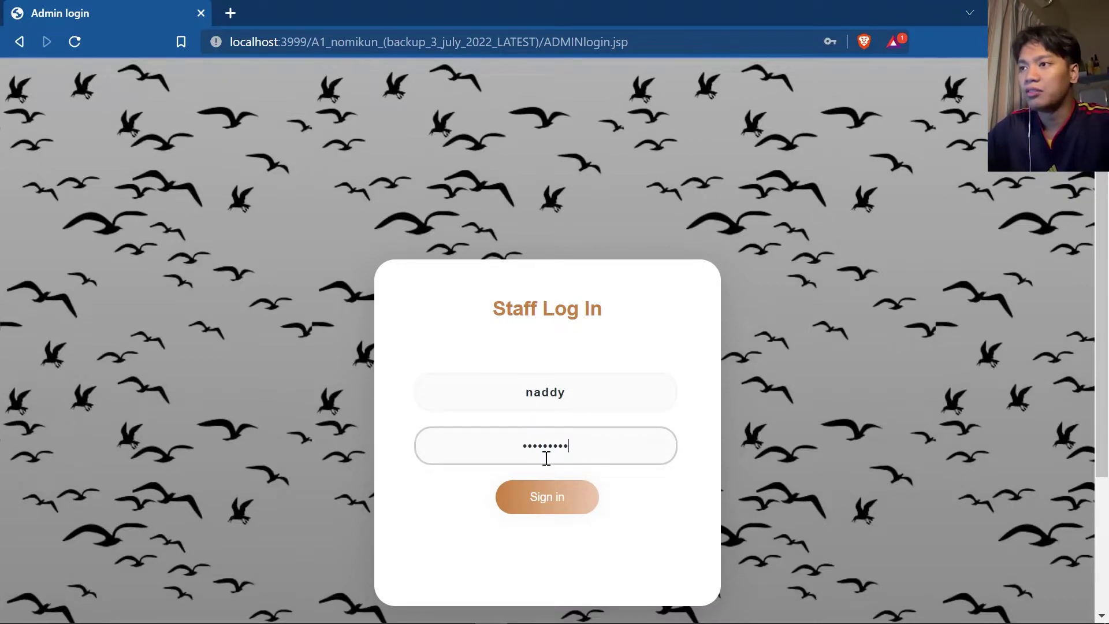
pyautogui.click(563, 503)
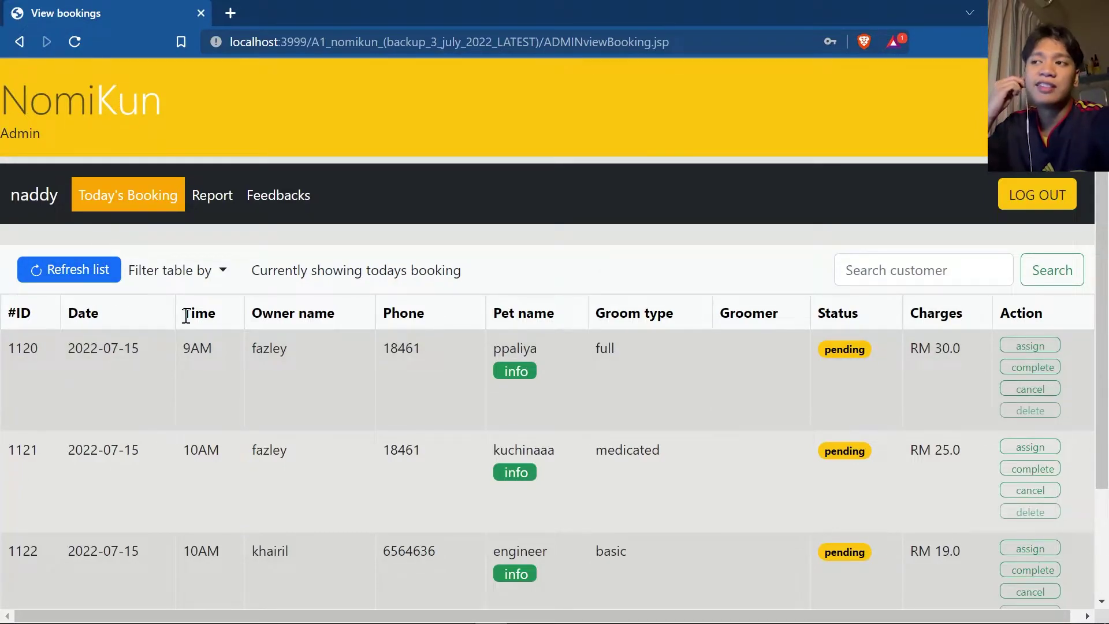
pyautogui.scroll(-2, 404, 370)
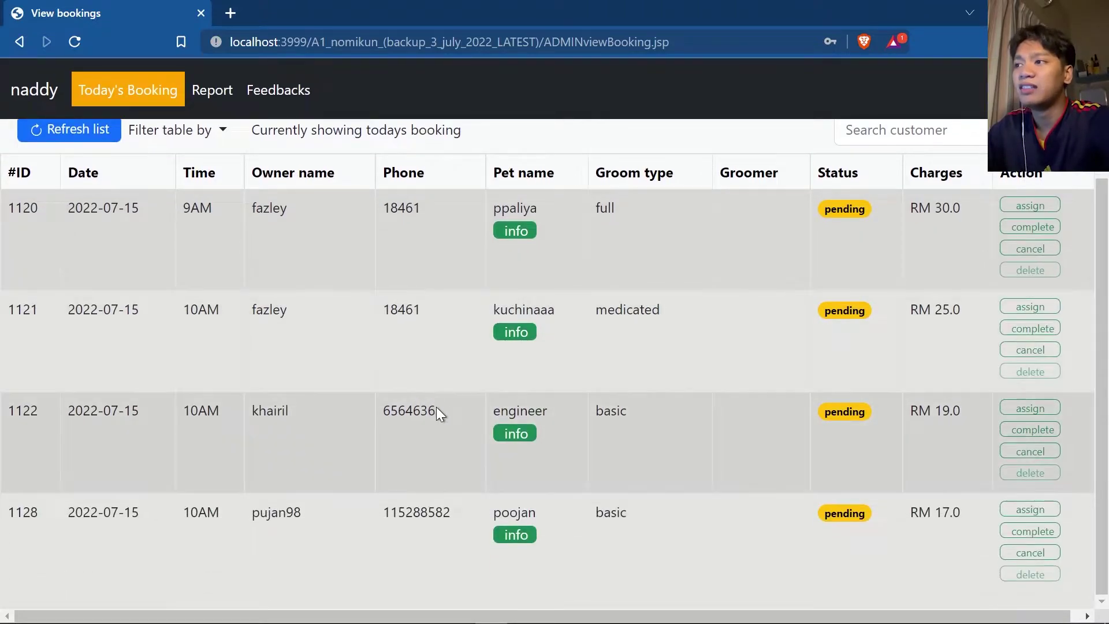
pyautogui.scroll(1, 437, 408)
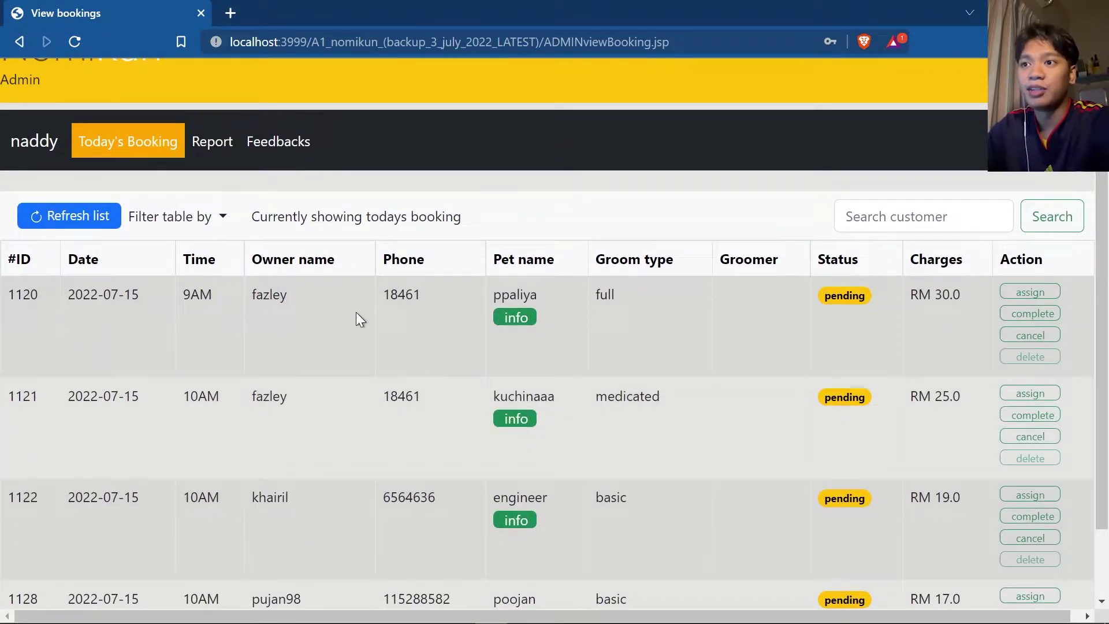
pyautogui.scroll(-1, 356, 311)
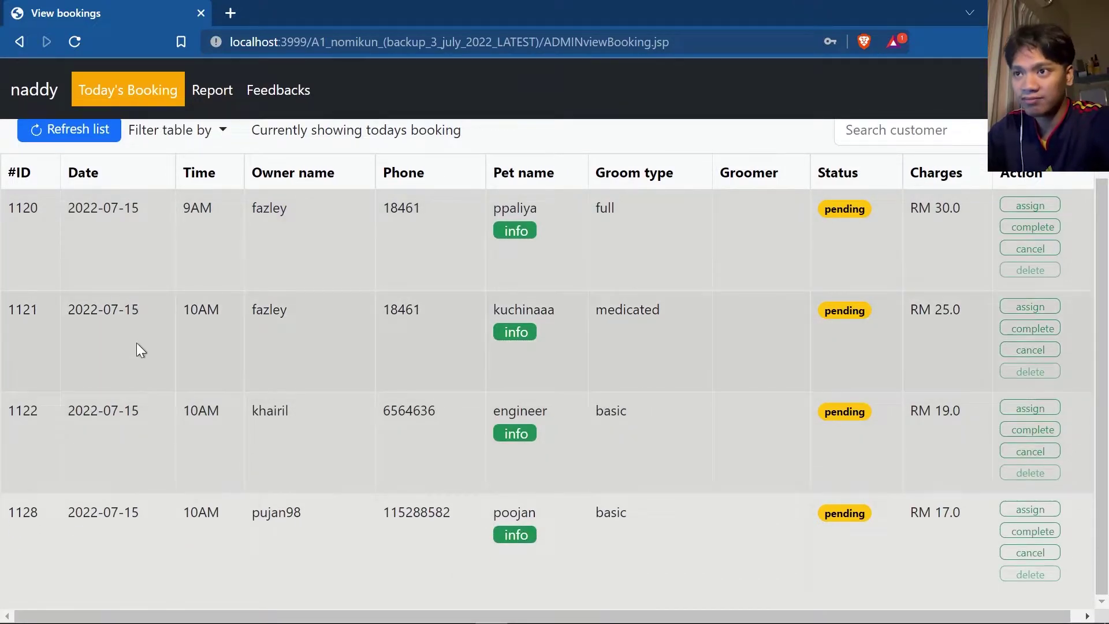
pyautogui.scroll(2, 371, 328)
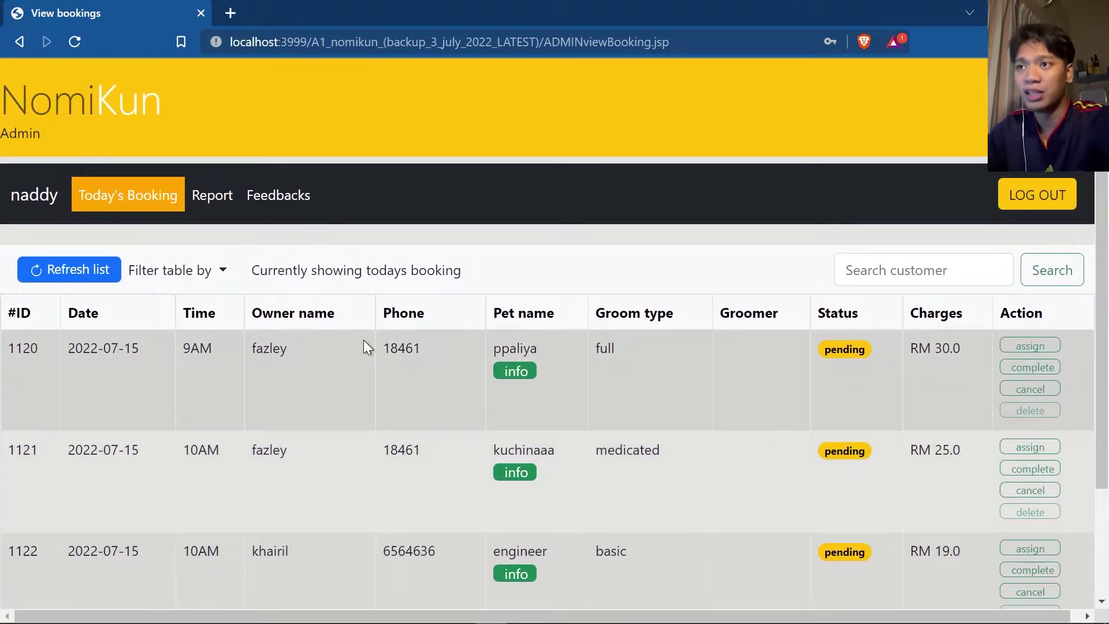
pyautogui.click(172, 276)
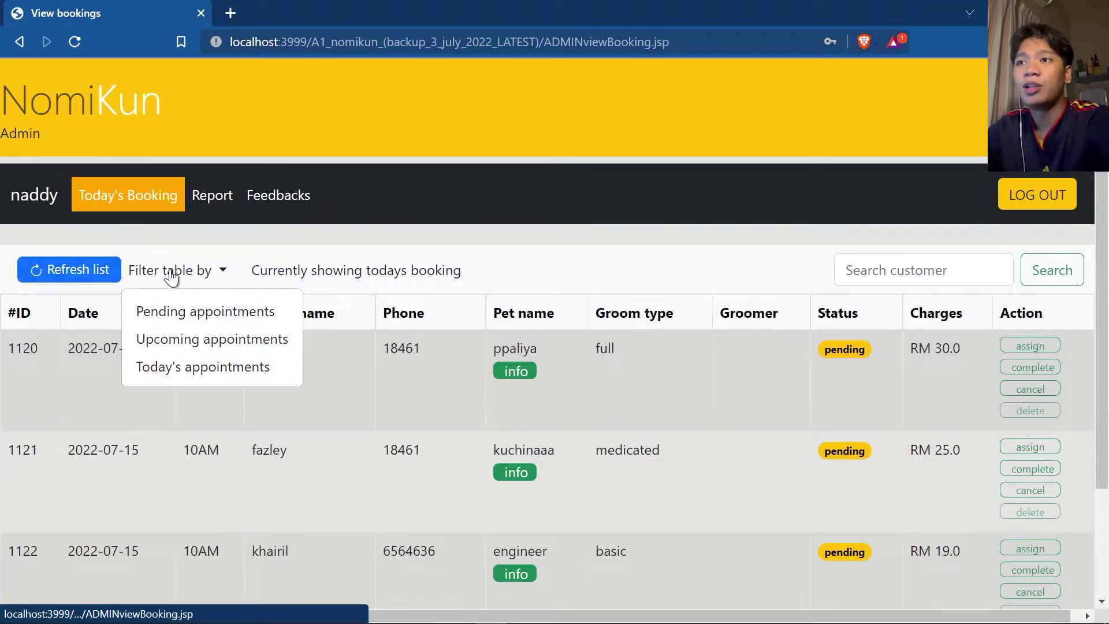
pyautogui.click(179, 335)
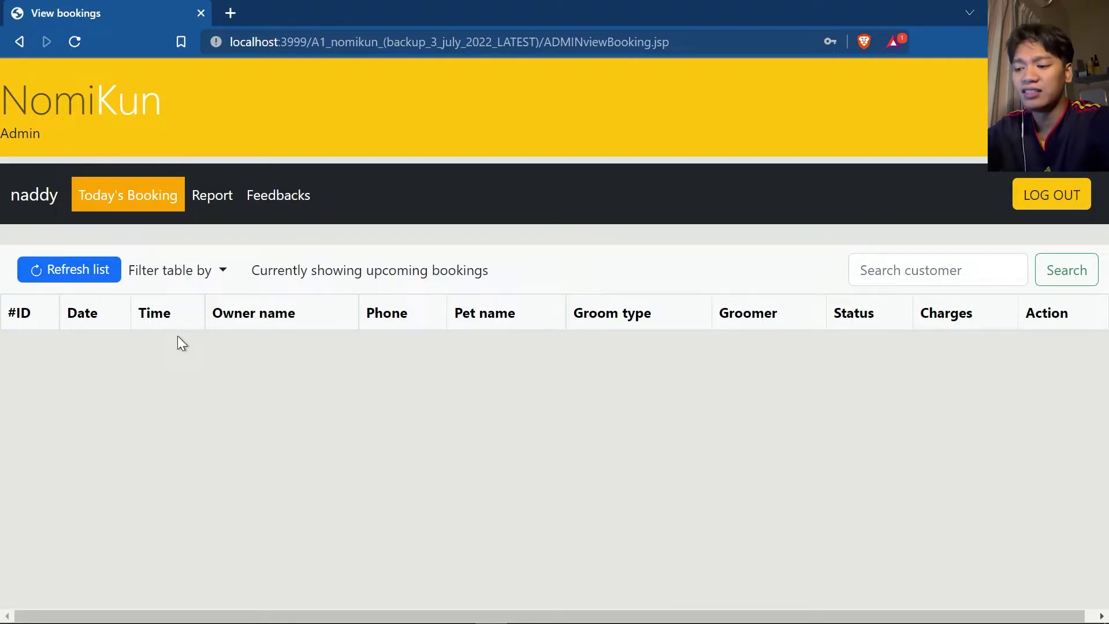
pyautogui.click(186, 285)
pyautogui.click(209, 312)
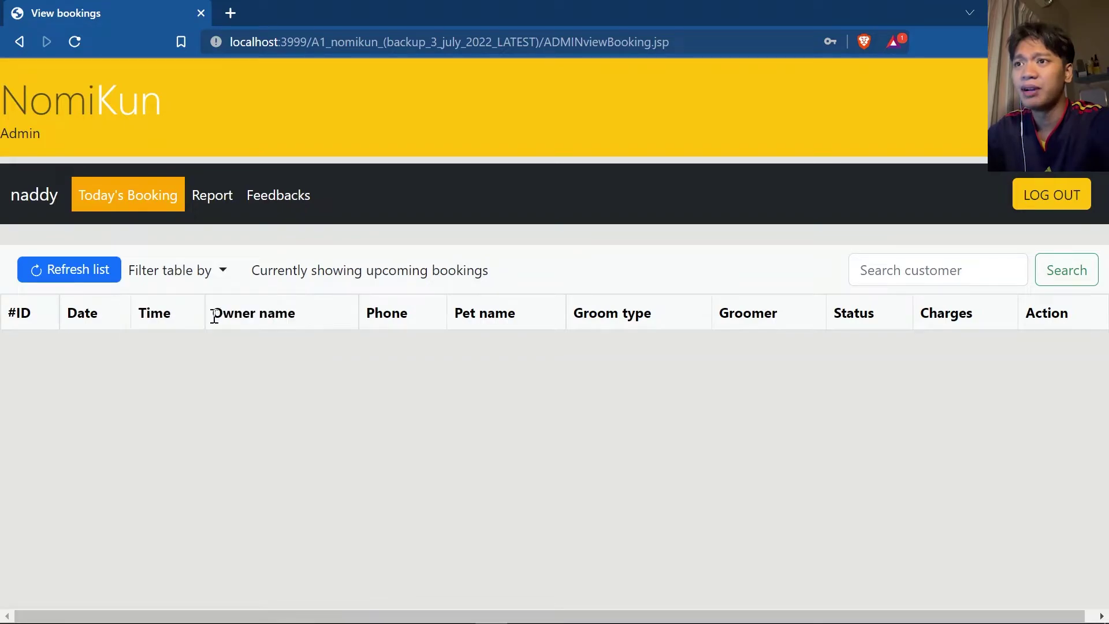
pyautogui.scroll(-15, 373, 396)
pyautogui.scroll(15, 376, 404)
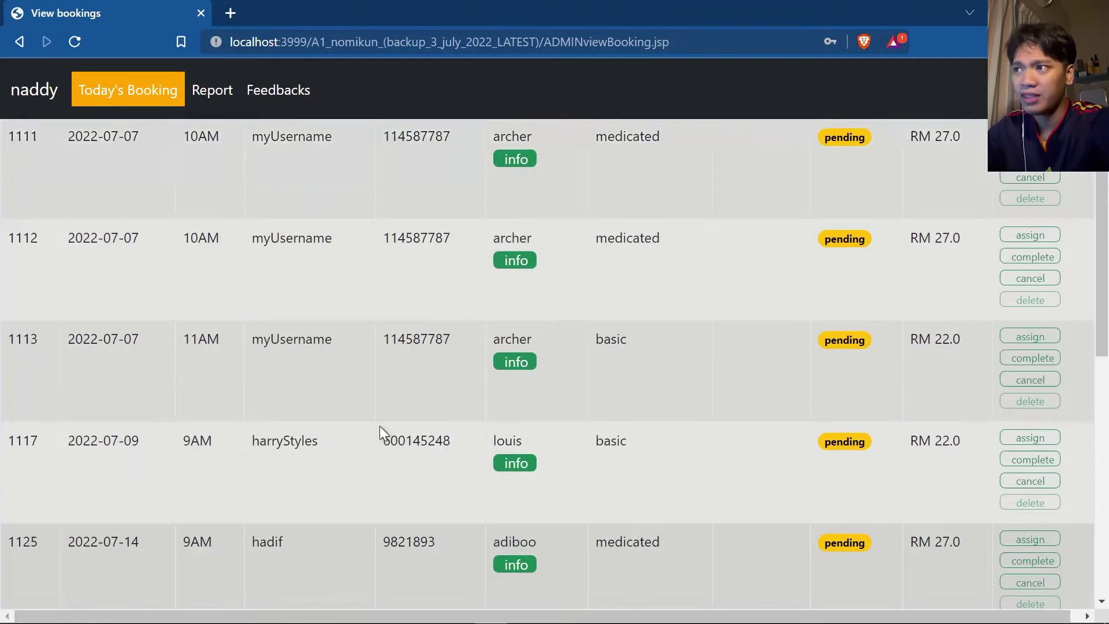
pyautogui.click(191, 269)
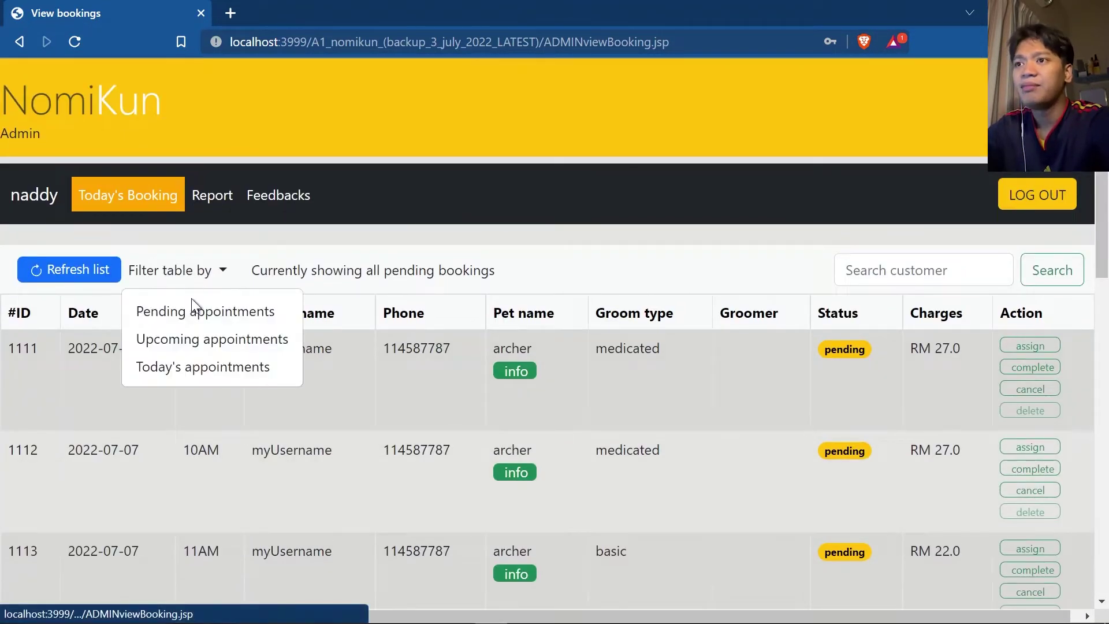
pyautogui.click(190, 374)
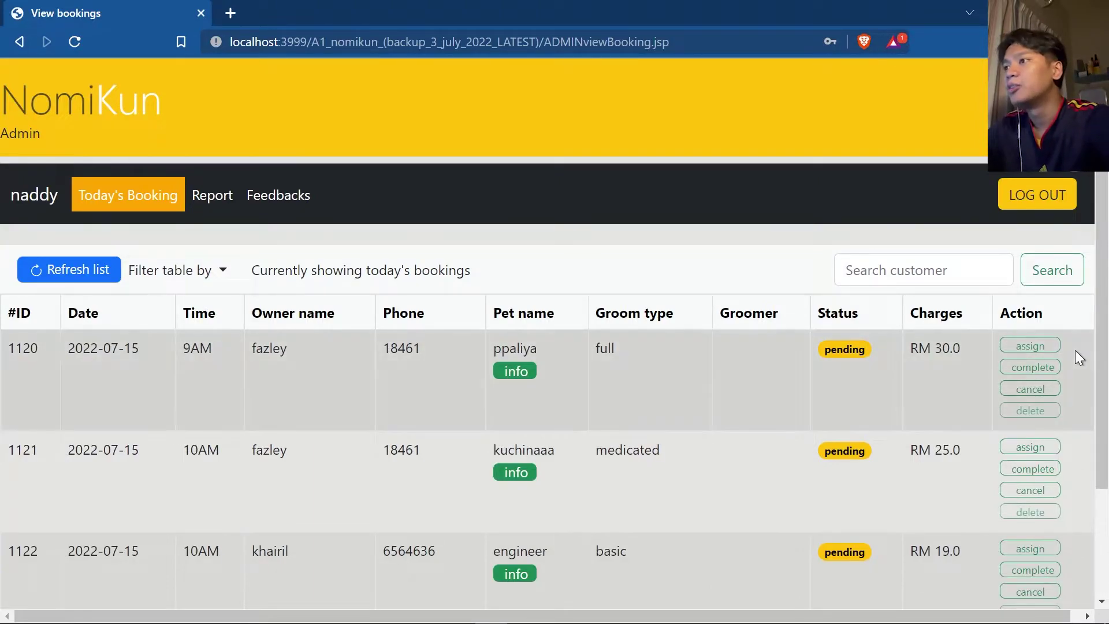
pyautogui.scroll(-3, 726, 433)
pyautogui.scroll(2, 995, 199)
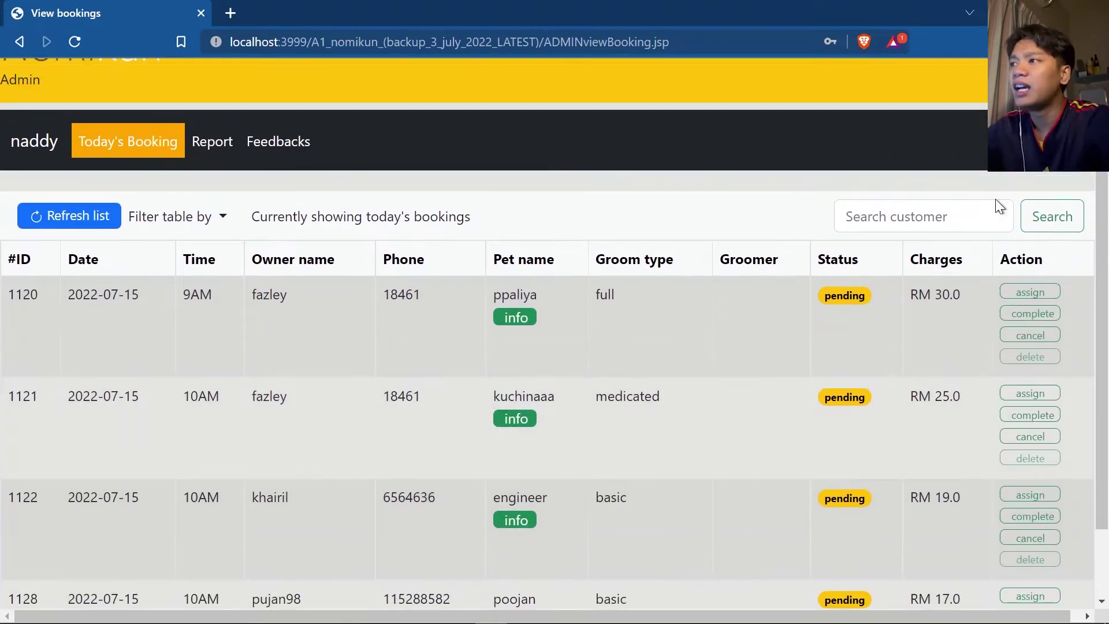
# Assign booking 1120 to the signed-in groomer and confirm the update.
pyautogui.click(1047, 294)
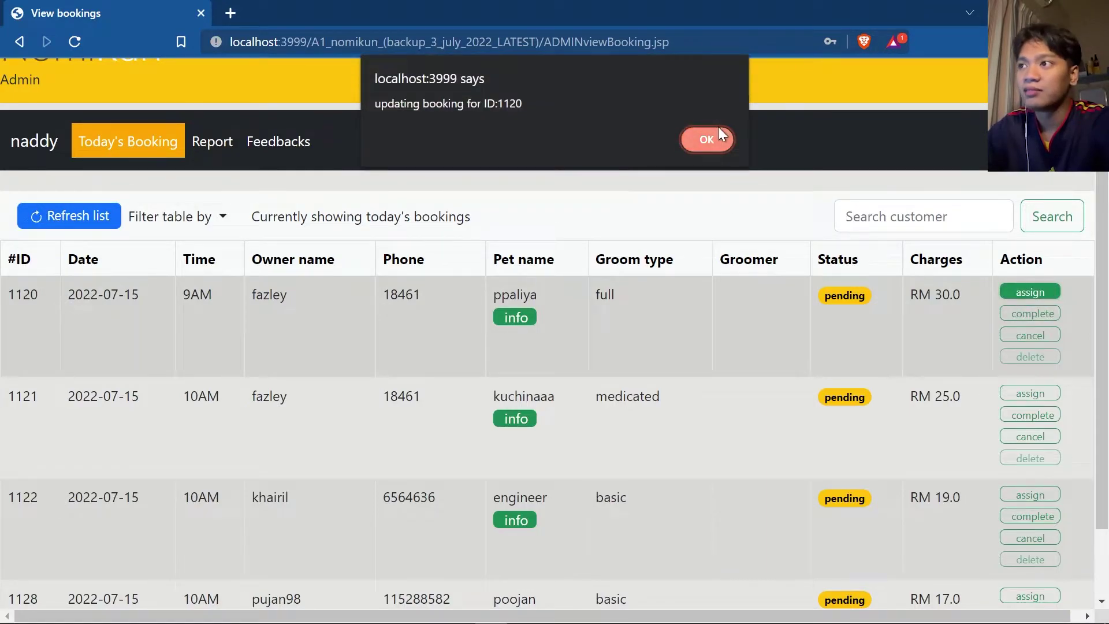
pyautogui.click(718, 126)
pyautogui.click(734, 219)
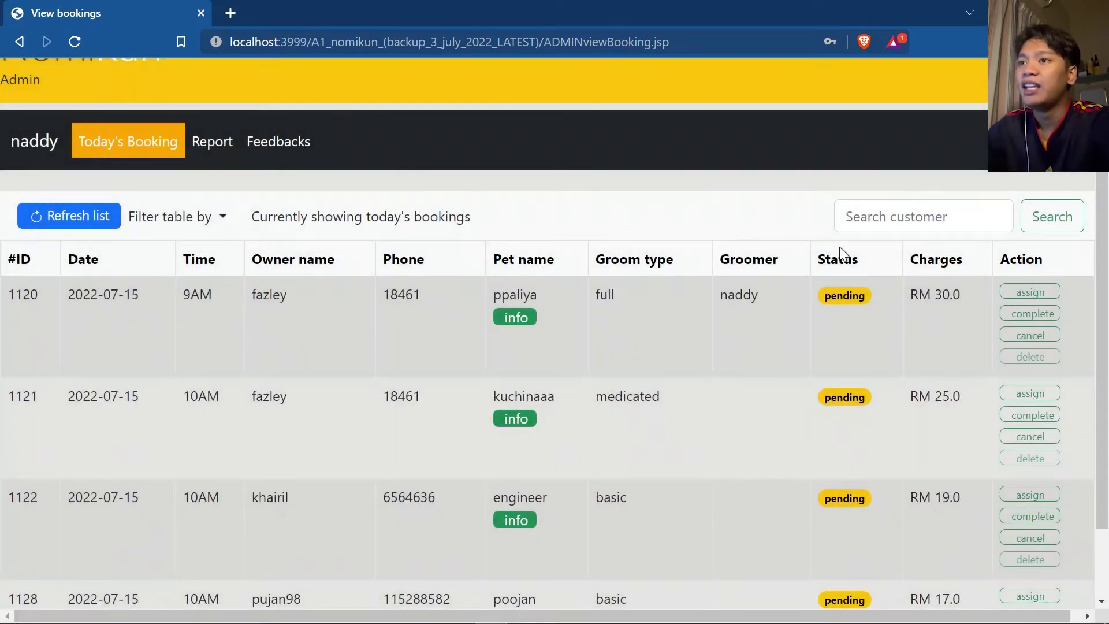
# Mark booking 1120 as completed and confirm the update.
pyautogui.click(1030, 315)
pyautogui.click(721, 136)
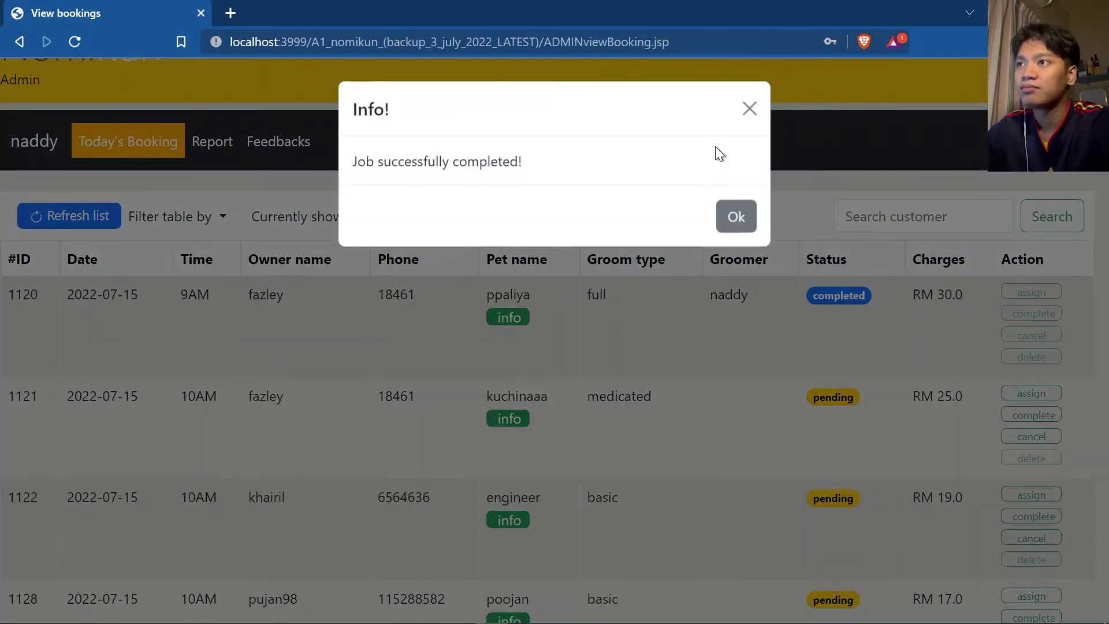
pyautogui.click(733, 214)
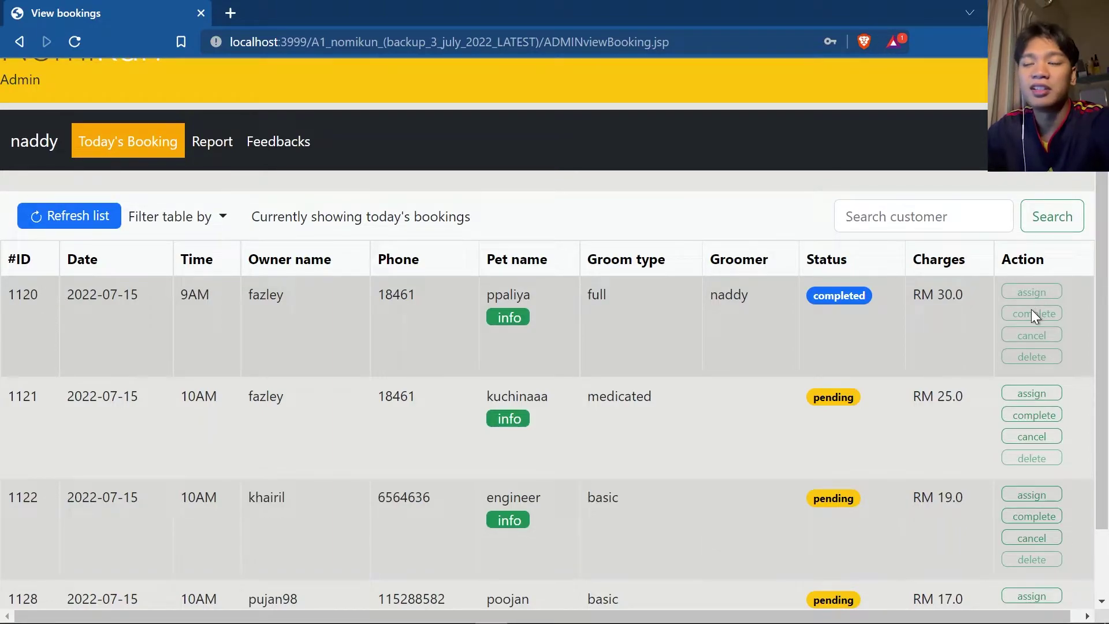
# Try to complete booking 1121 and dismiss the not-allowed warning.
pyautogui.click(1035, 415)
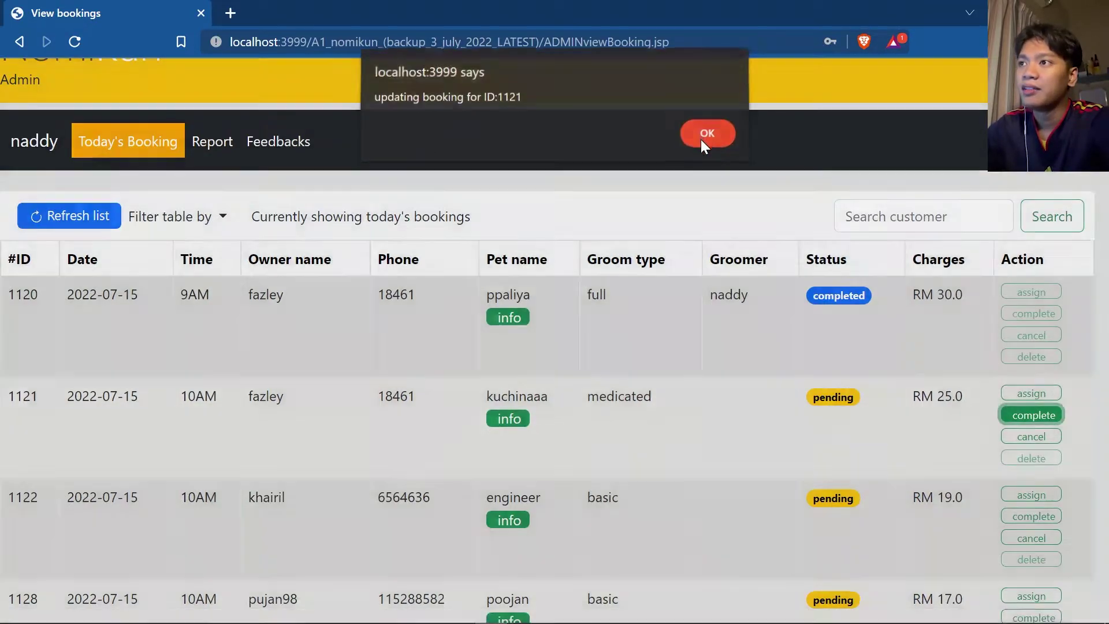
pyautogui.click(703, 139)
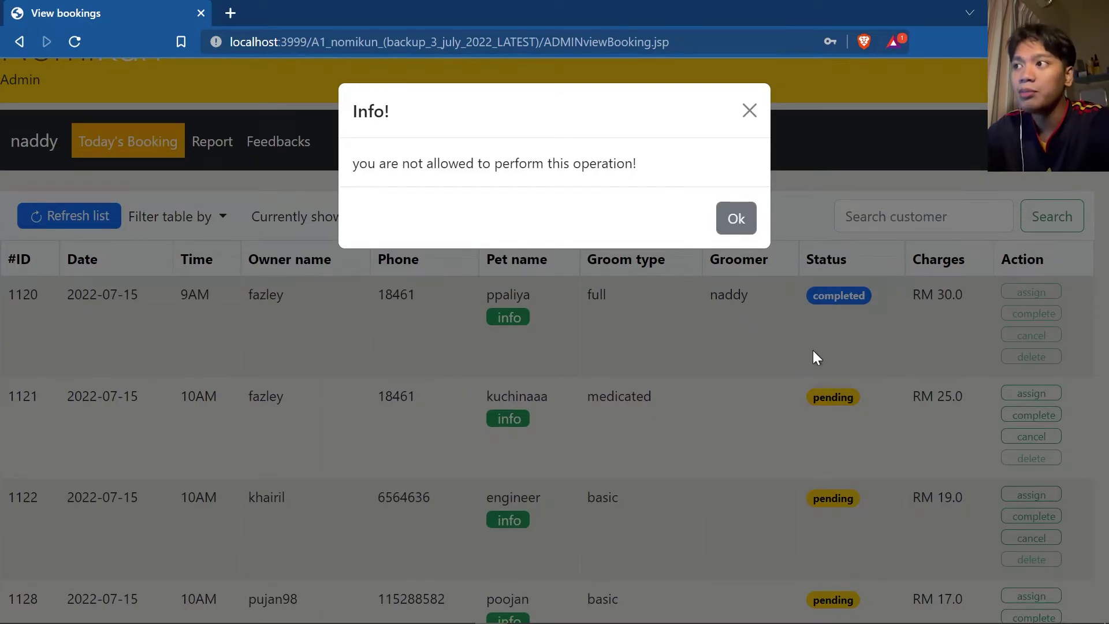
pyautogui.click(736, 219)
# Assign booking 1121 to the groomer; a repeat assignment is rejected as already assigned.
pyautogui.click(1032, 394)
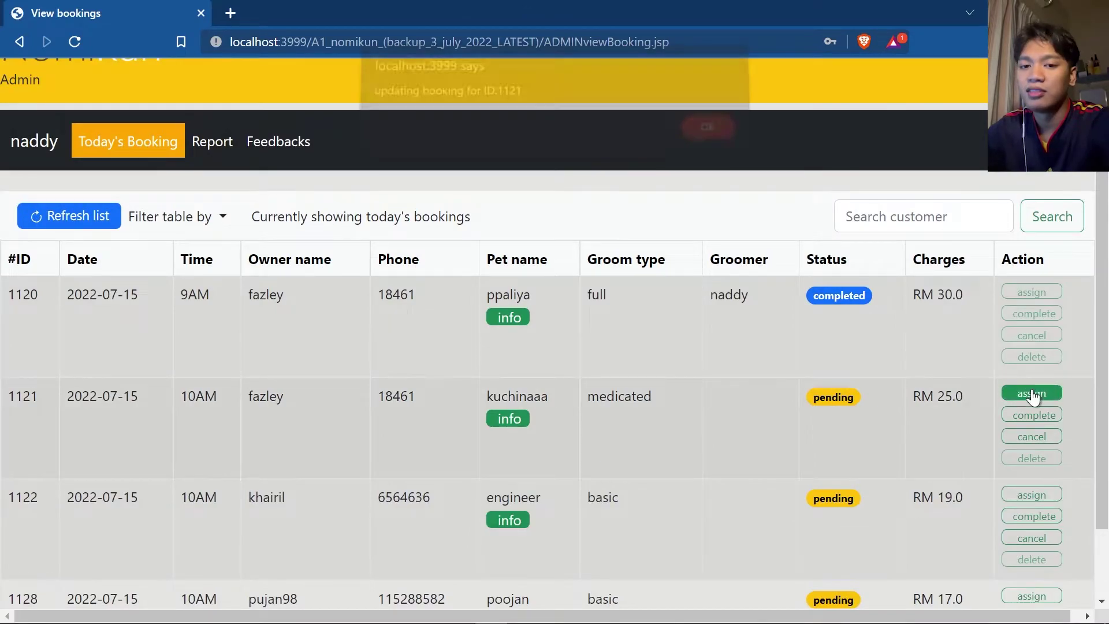
pyautogui.click(708, 139)
pyautogui.click(729, 216)
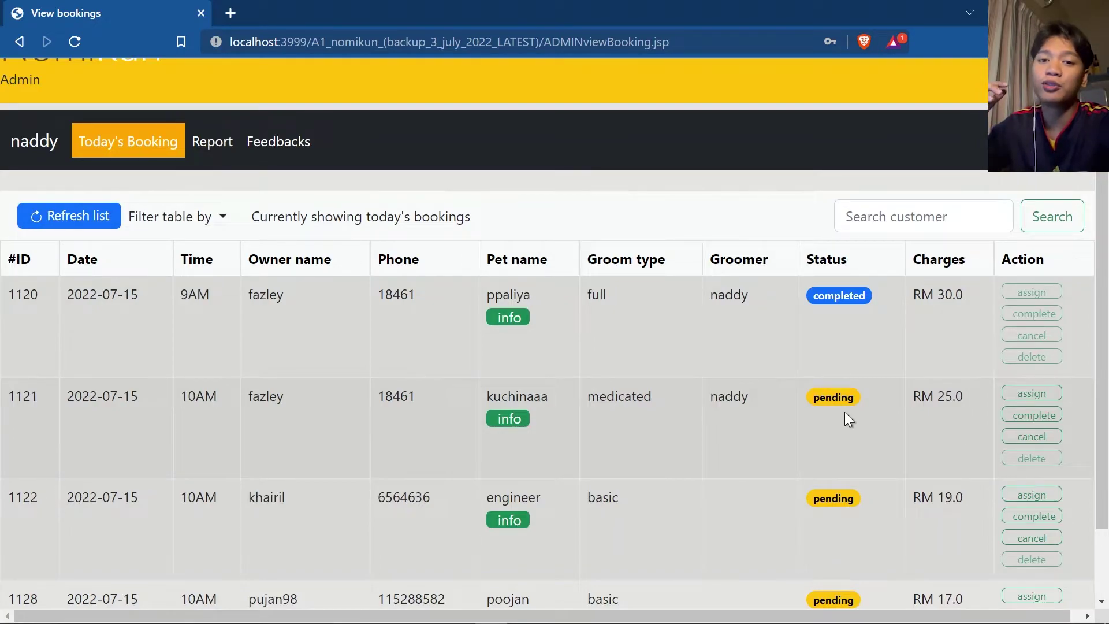
pyautogui.click(1031, 393)
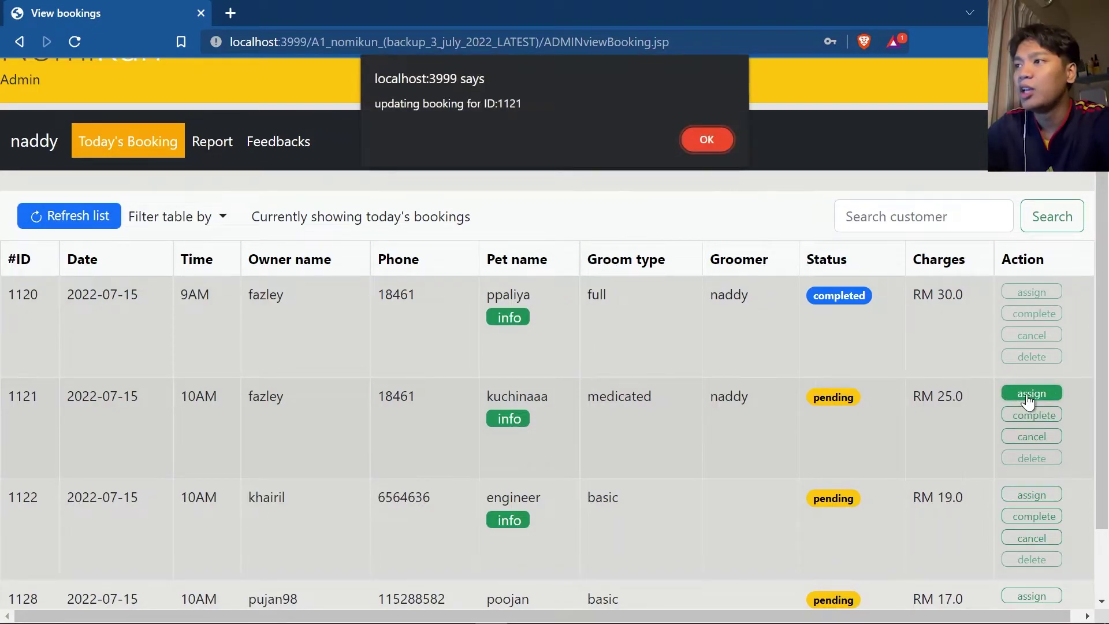
pyautogui.click(696, 140)
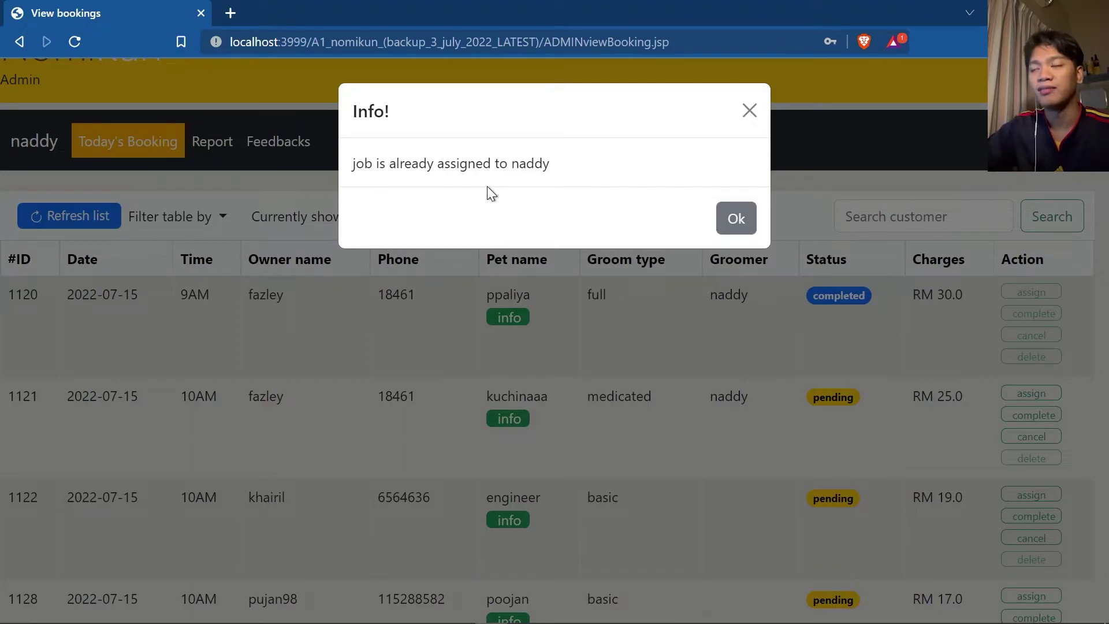
pyautogui.click(718, 226)
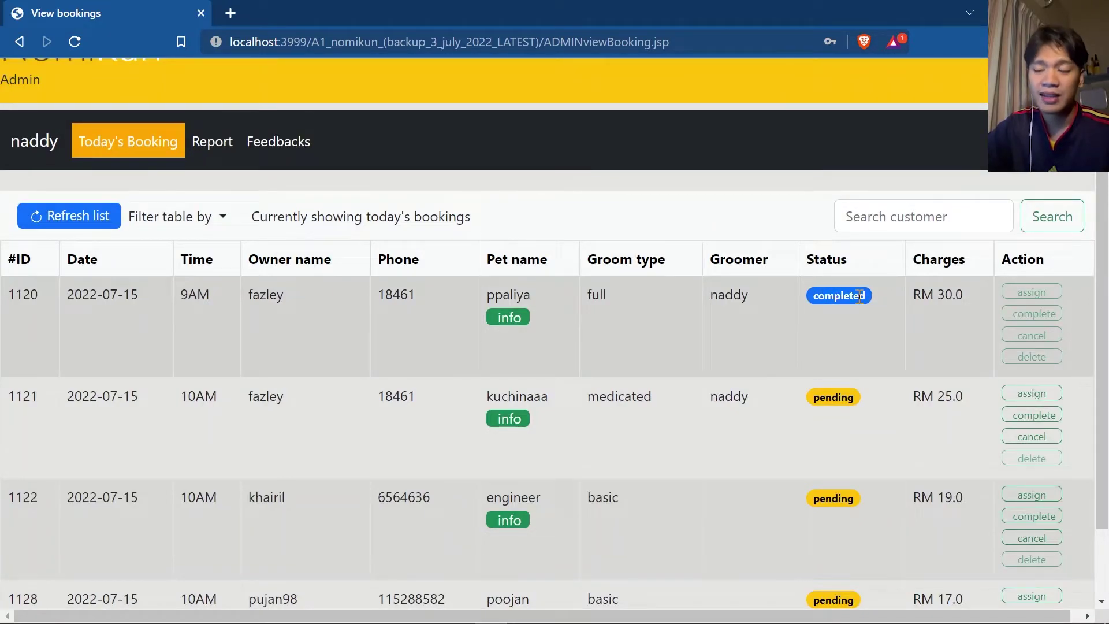
# Leave the admin pages and sign in with the customer's username and password.
pyautogui.click(279, 297)
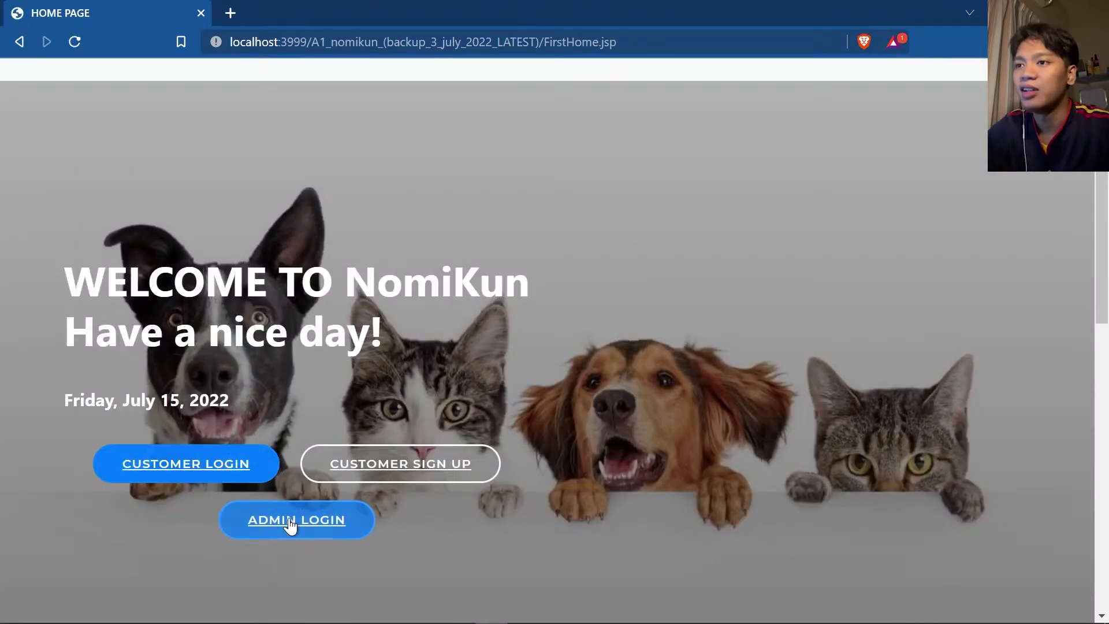
pyautogui.click(297, 520)
pyautogui.click(544, 372)
pyautogui.write('fazley')
pyautogui.press('Tab')
pyautogui.write('••••••••')
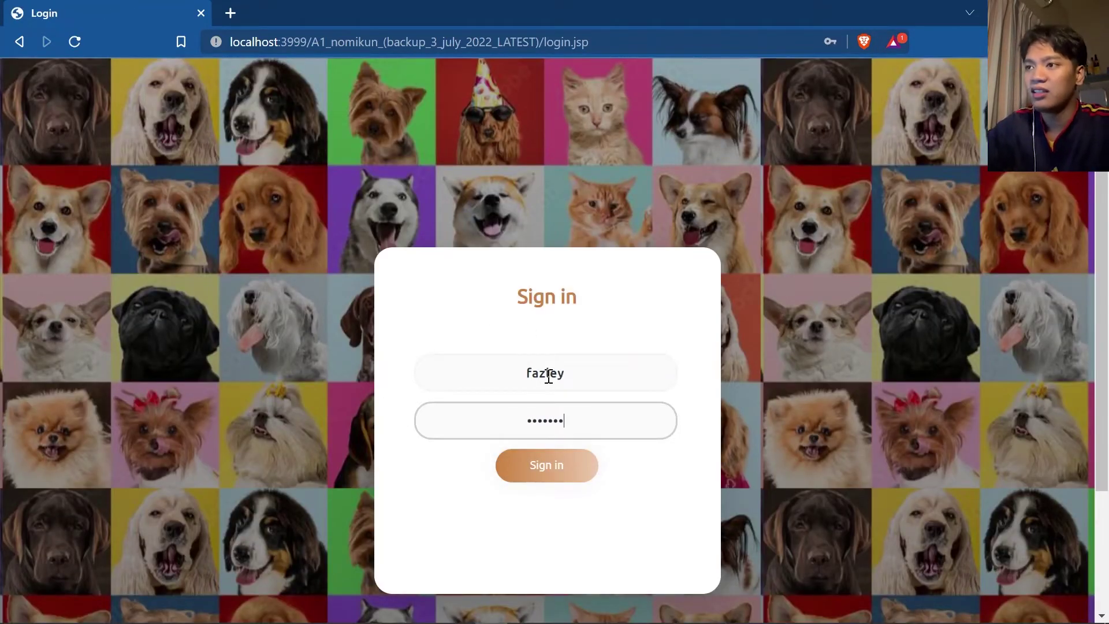
pyautogui.press('Return')
# Open the customer's appointment list.
pyautogui.click(564, 173)
pyautogui.scroll(-15, 557, 329)
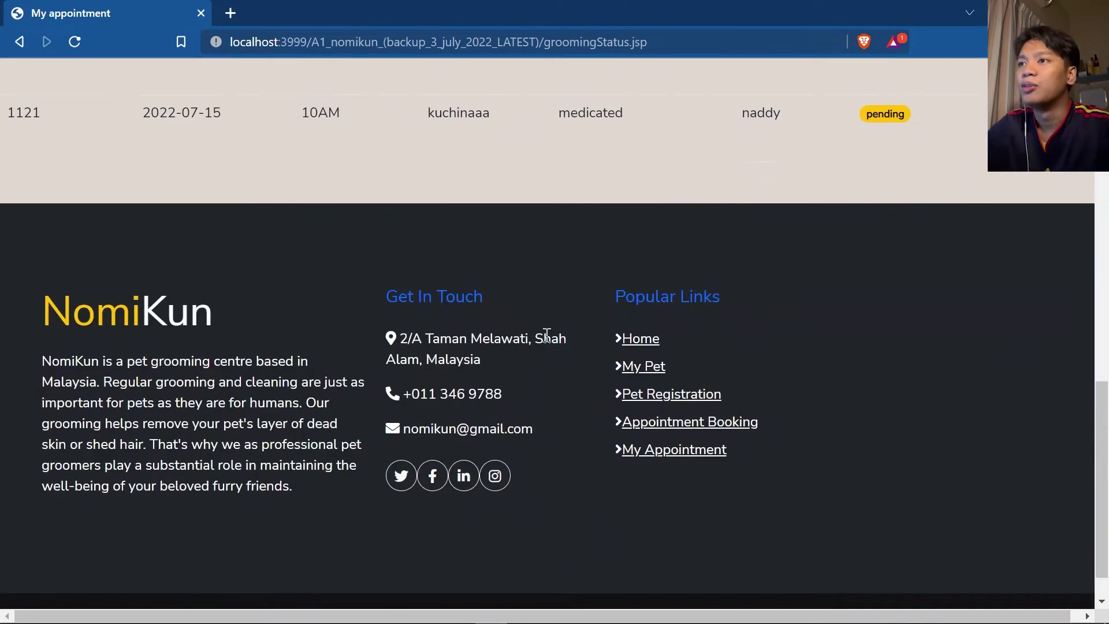
pyautogui.scroll(4, 549, 347)
pyautogui.doubleClick(212, 372)
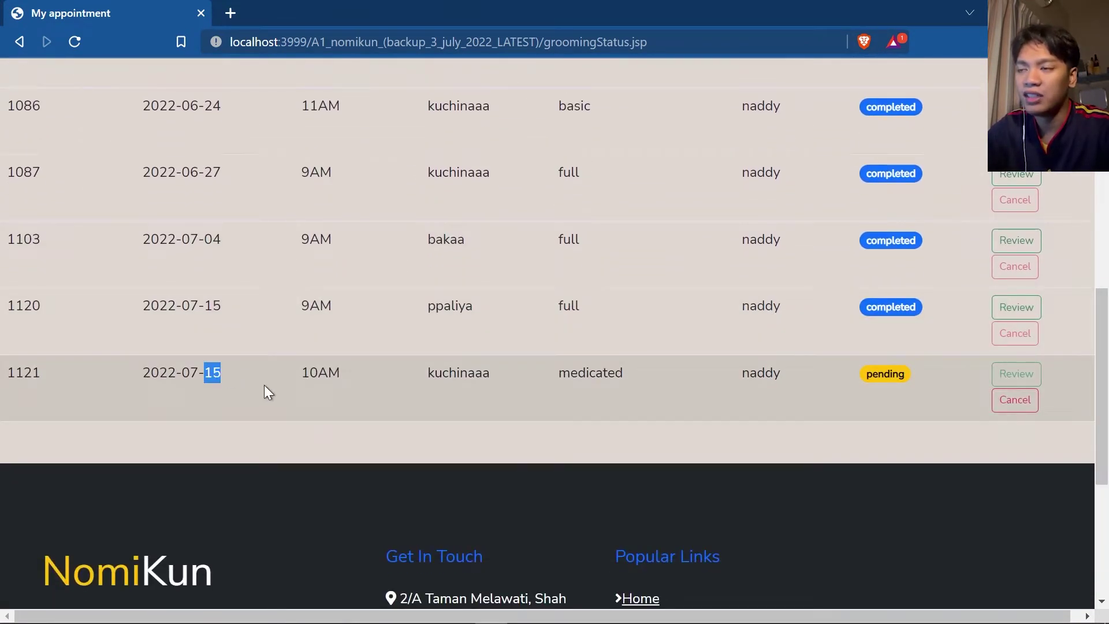
pyautogui.click(660, 380)
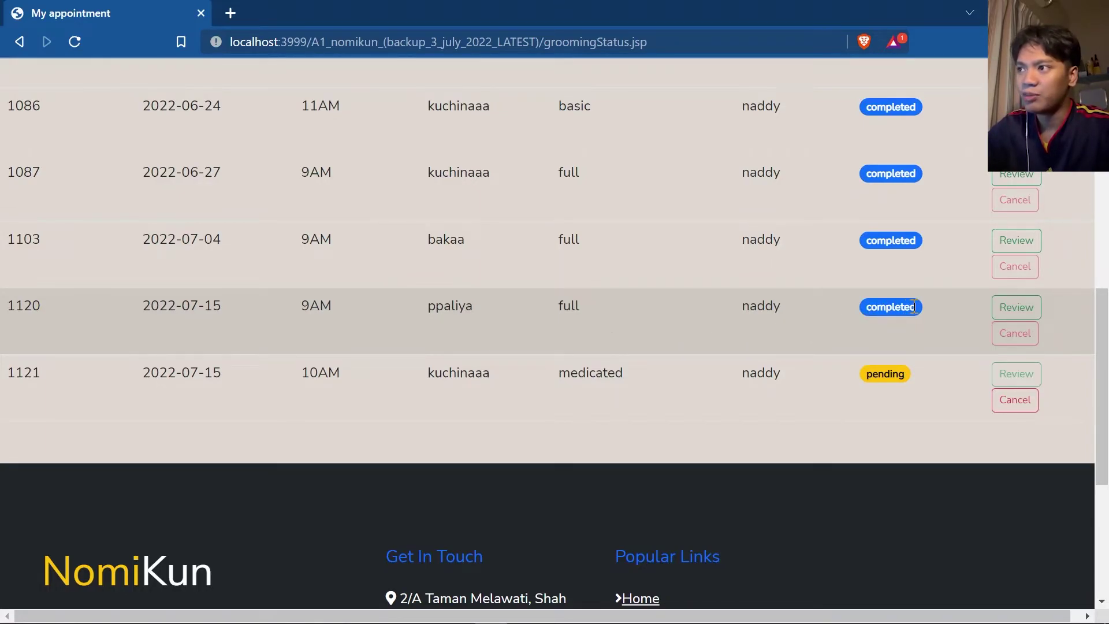
# Submit the review 'good!!!' for booking 1120 and acknowledge both alerts.
pyautogui.click(1026, 316)
pyautogui.click(494, 186)
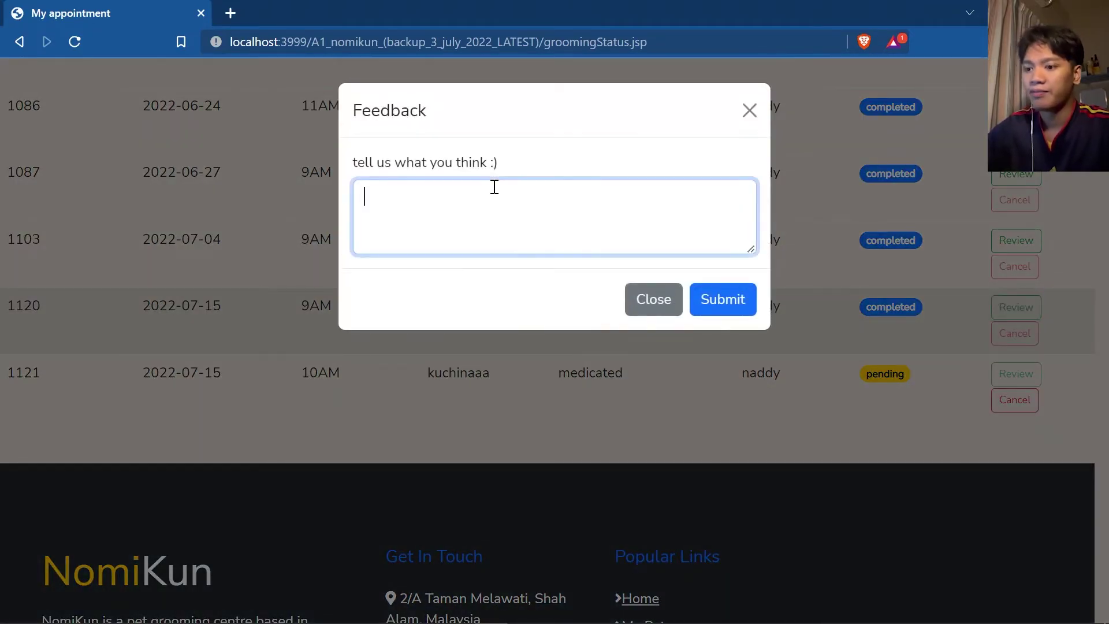
pyautogui.write('good!!!')
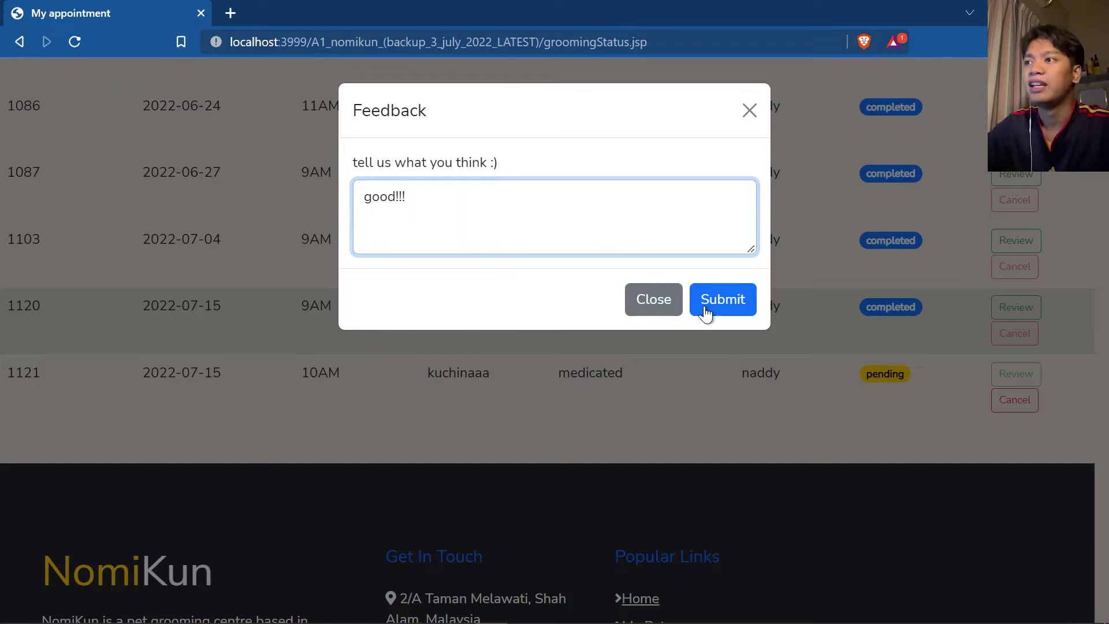
pyautogui.click(719, 308)
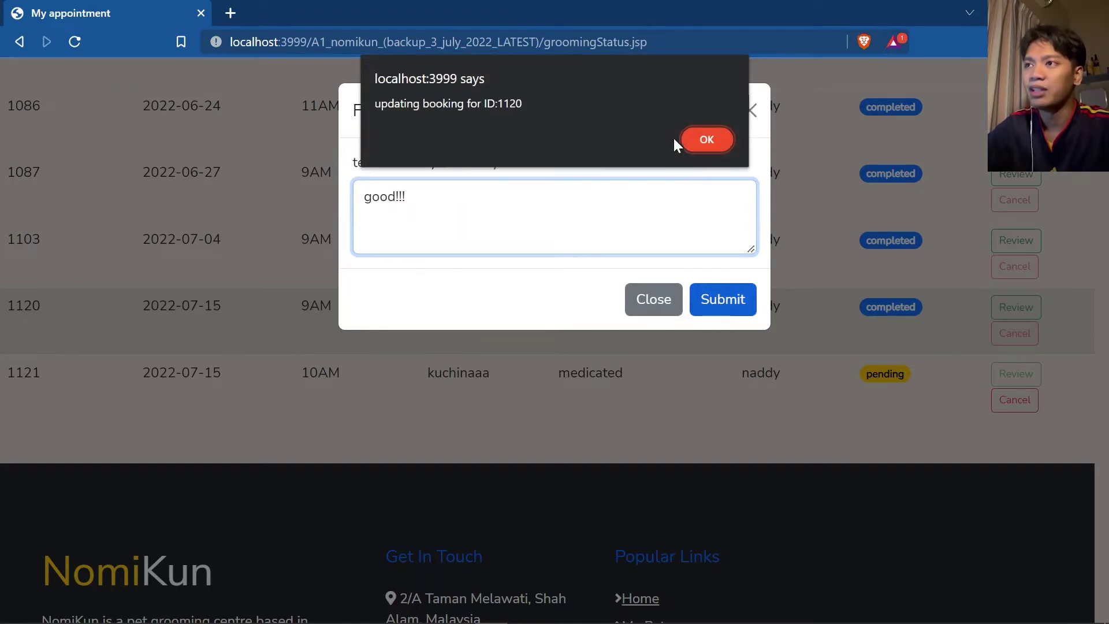
pyautogui.click(703, 137)
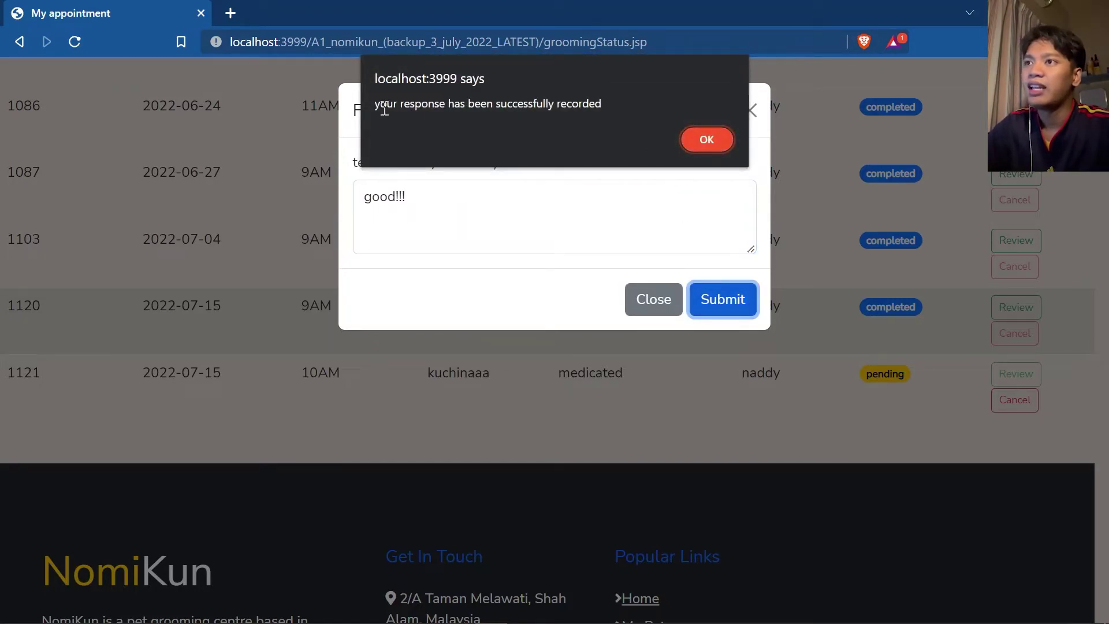
pyautogui.click(700, 146)
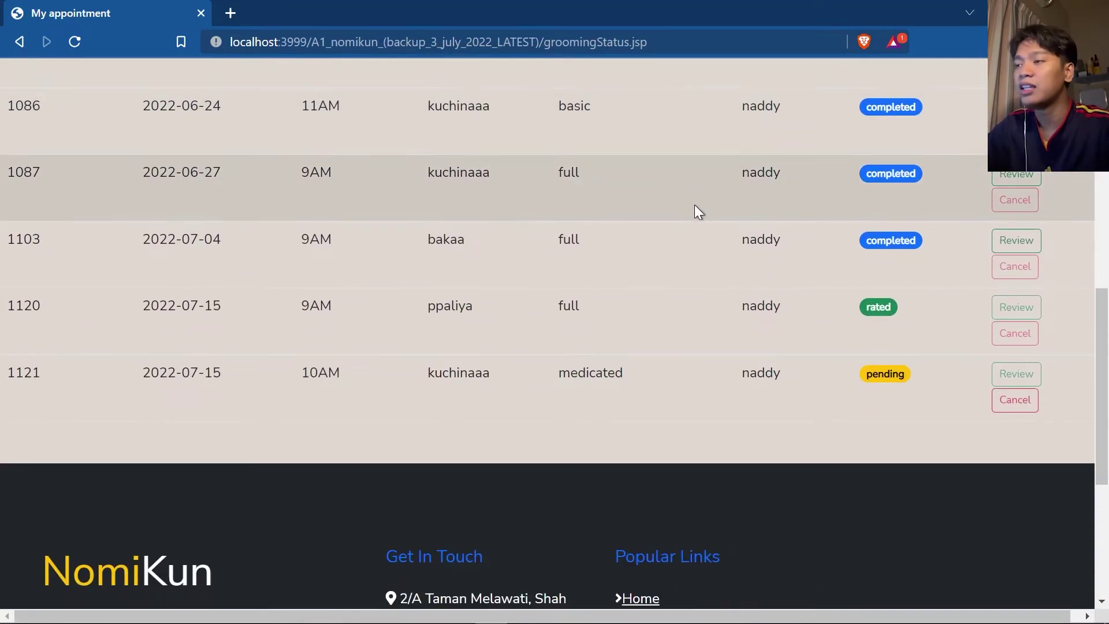
pyautogui.scroll(10, 751, 303)
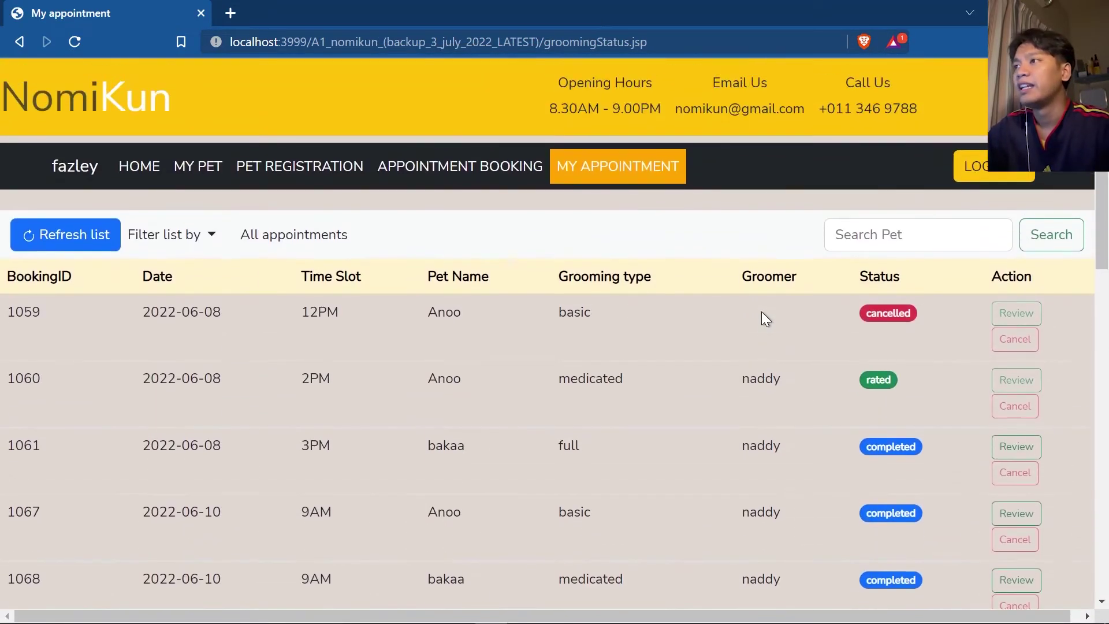
# Log out of the customer account and sign in as staff via Admin Login.
pyautogui.click(963, 171)
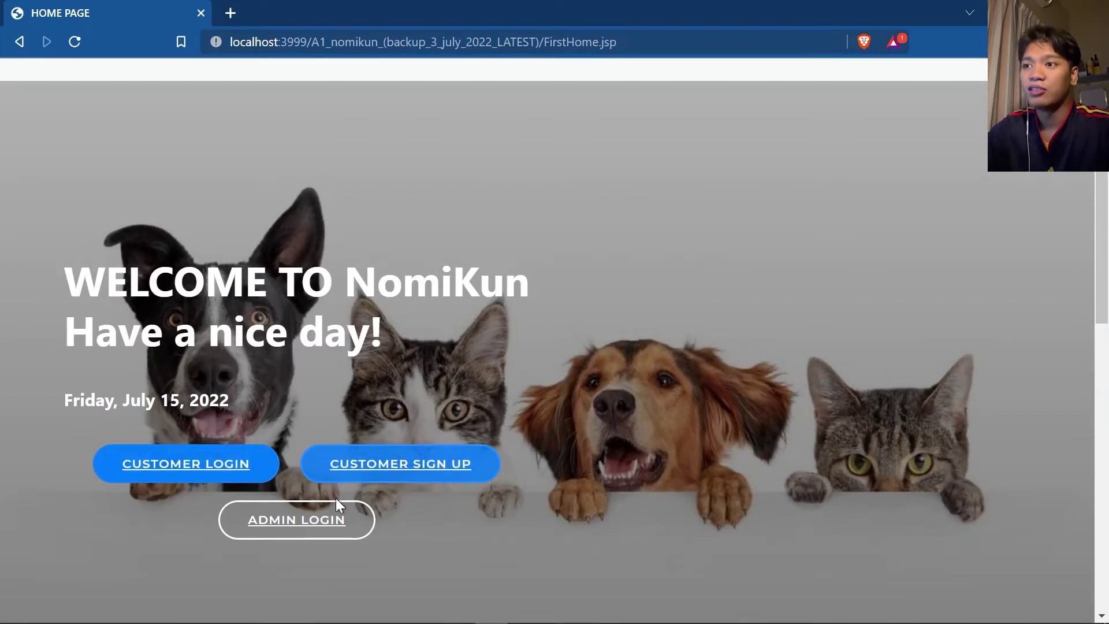
pyautogui.click(337, 505)
pyautogui.click(552, 396)
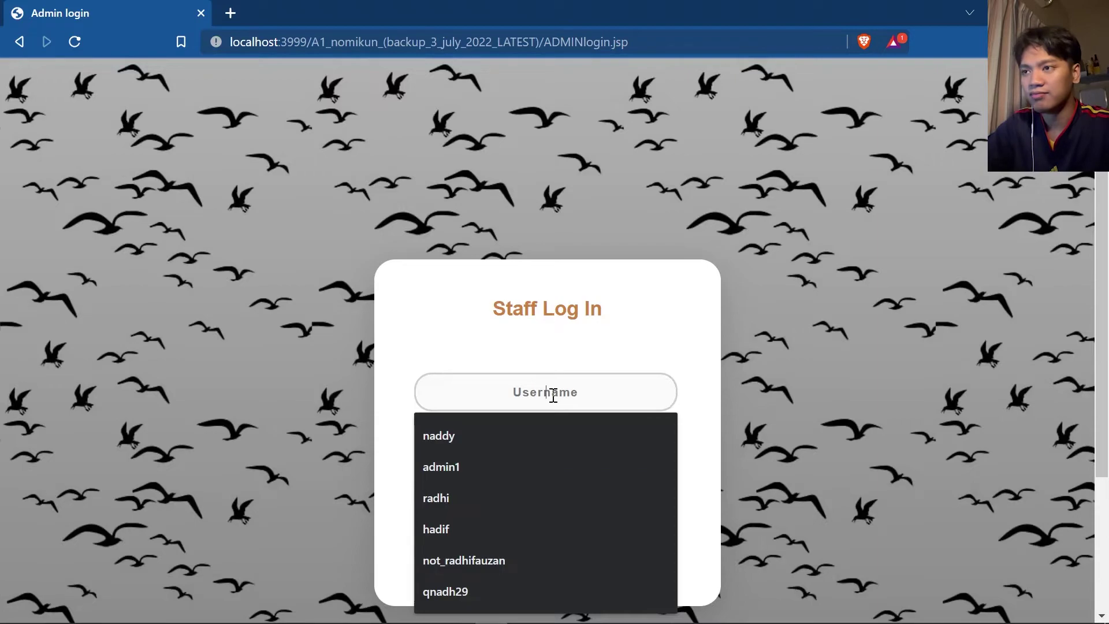
pyautogui.write('na')
pyautogui.press('Down')
pyautogui.press('Return')
pyautogui.press('Tab')
pyautogui.write('•••••••••')
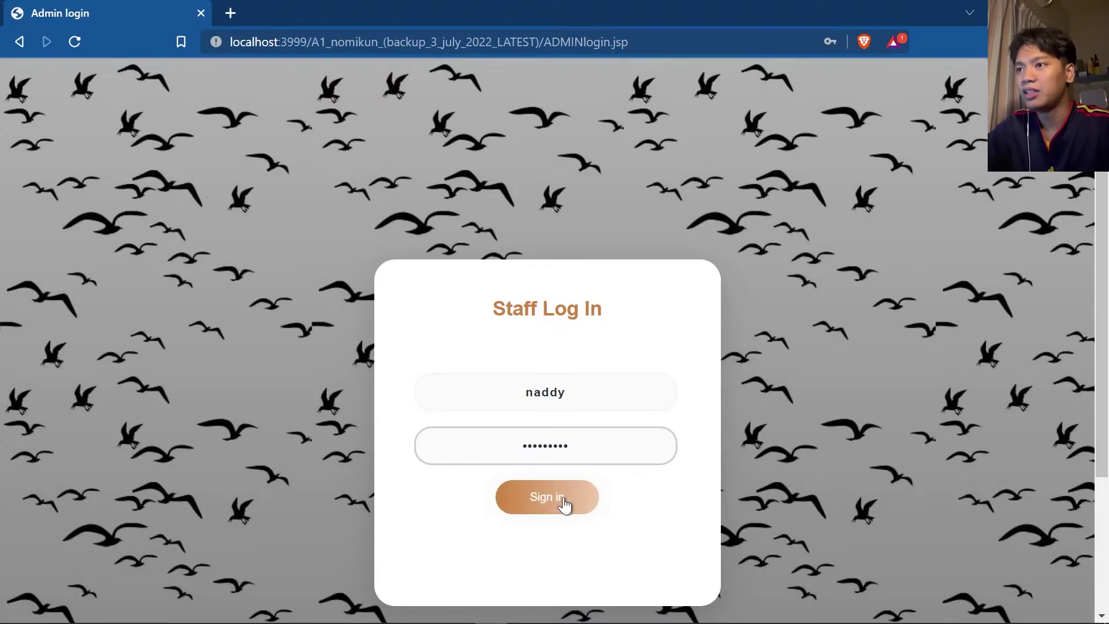
pyautogui.click(564, 506)
# Open the Feedbacks list and check booking 1120's new review.
pyautogui.click(275, 202)
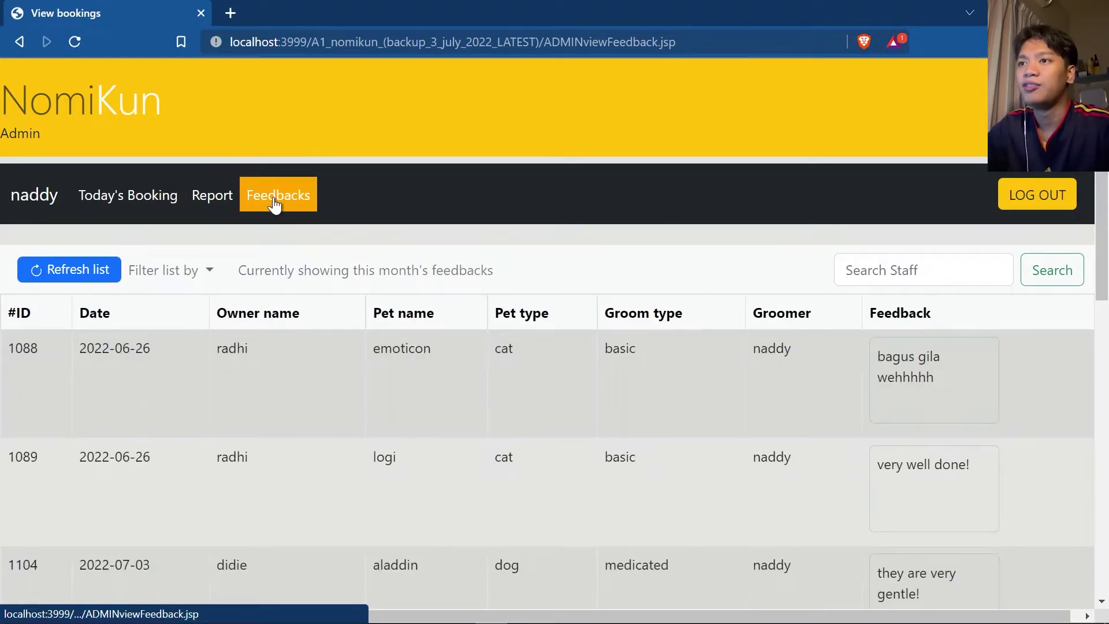
pyautogui.scroll(-15, 393, 341)
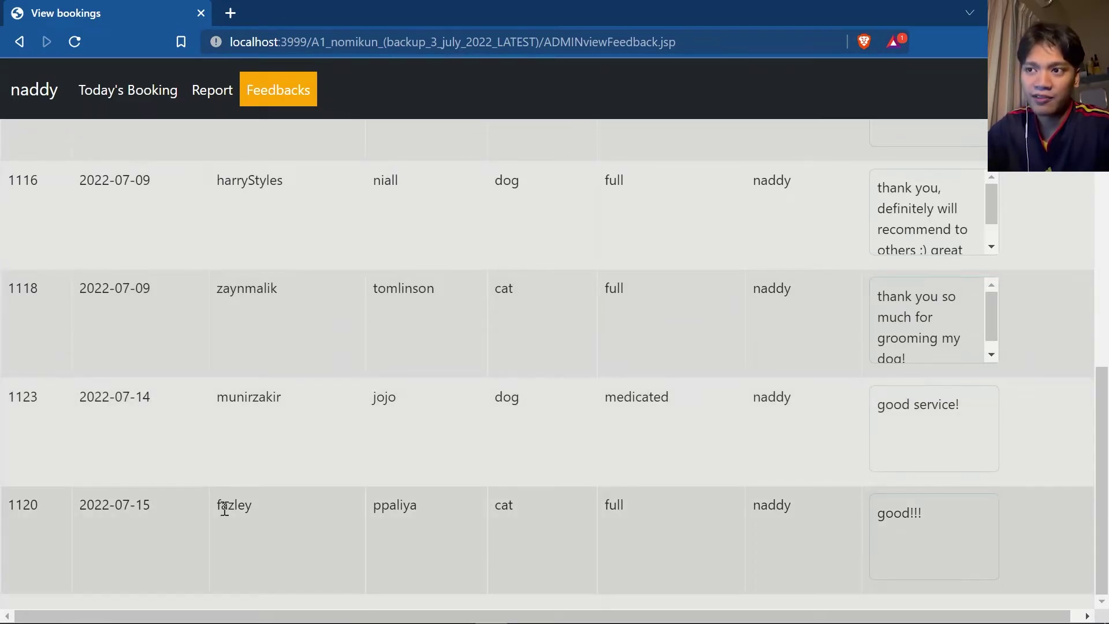
pyautogui.moveTo(224, 508); pyautogui.dragTo(254, 508)
pyautogui.click(905, 526)
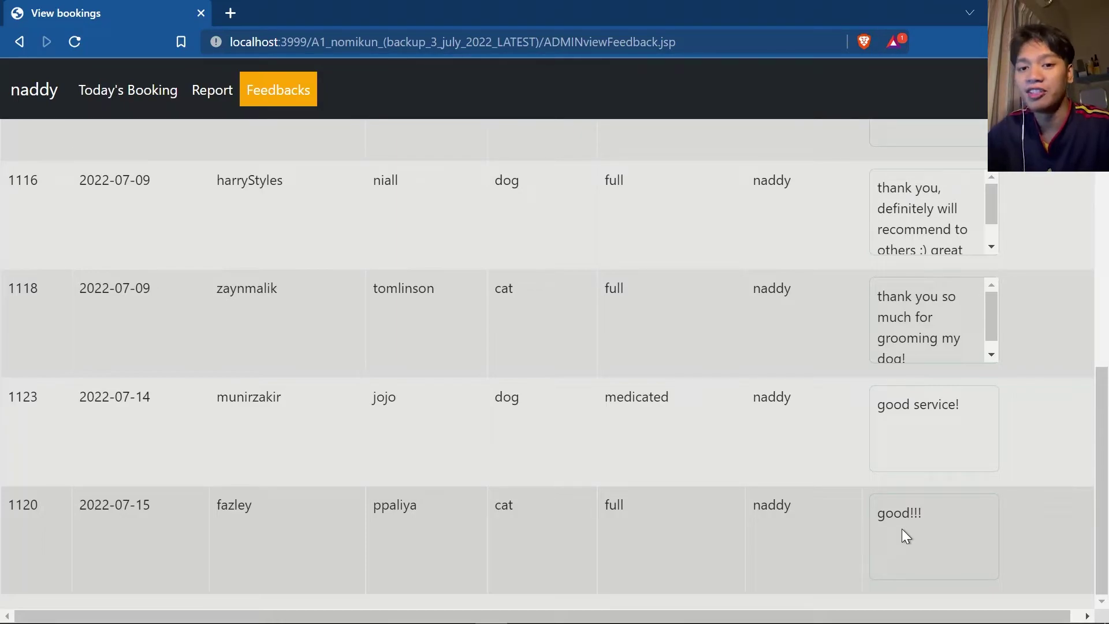
pyautogui.scroll(10, 517, 398)
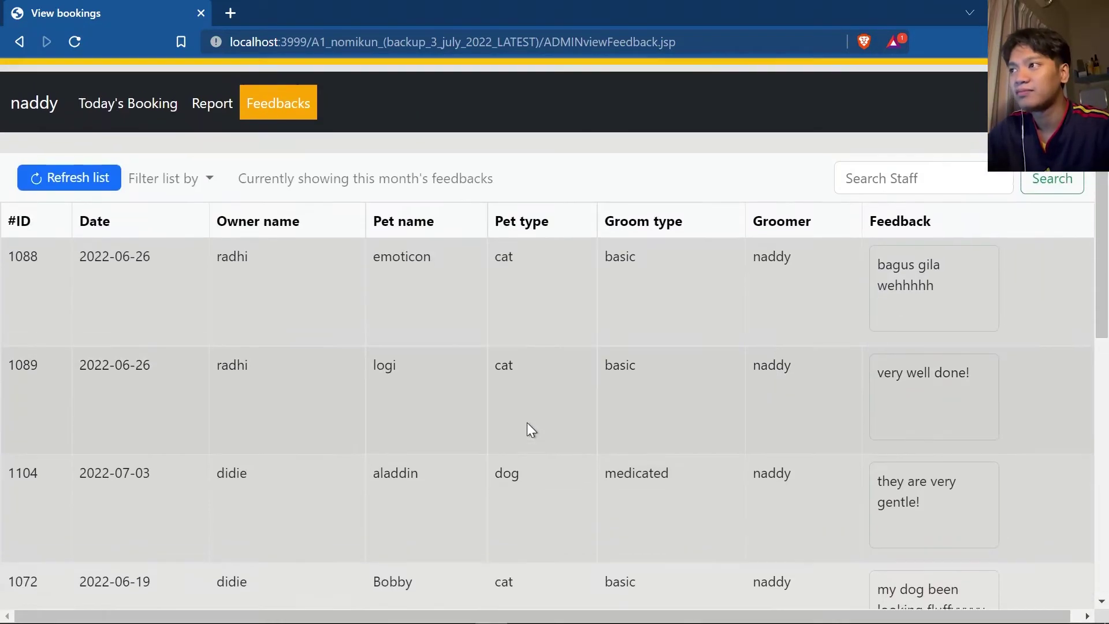
# Search Today's Booking by the first three letters of the customer's name and review results.
pyautogui.click(112, 211)
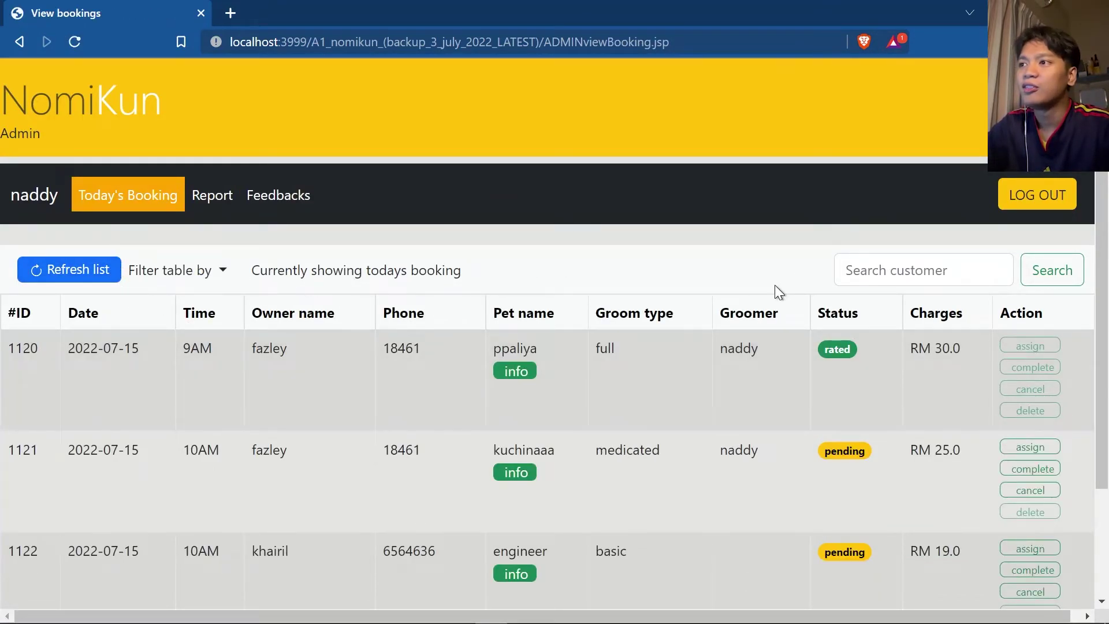
pyautogui.click(876, 271)
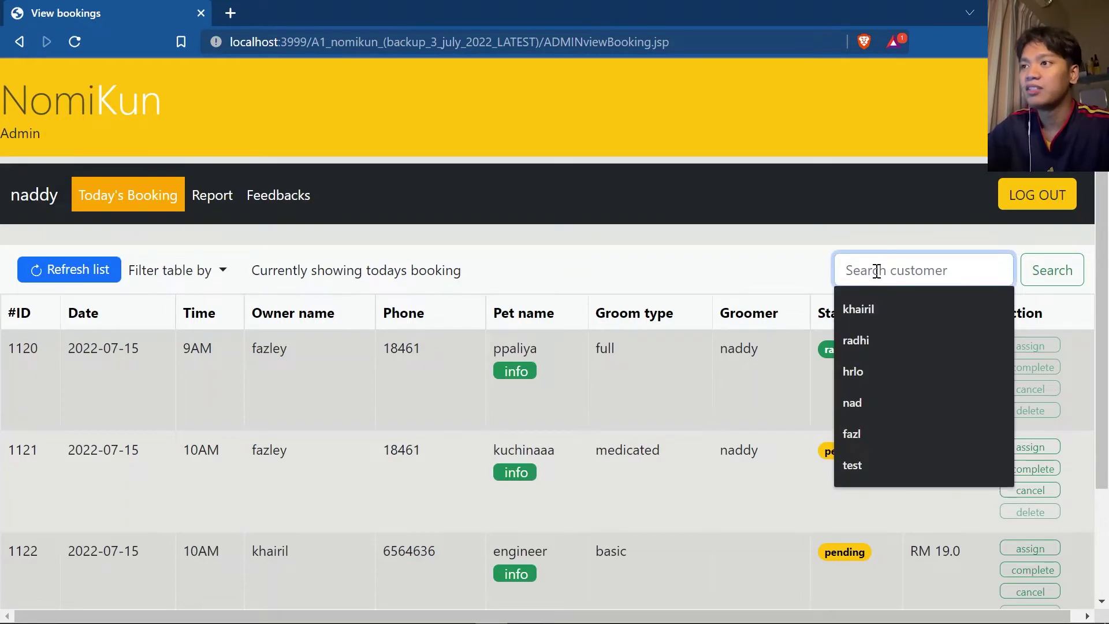
pyautogui.write('fazley')
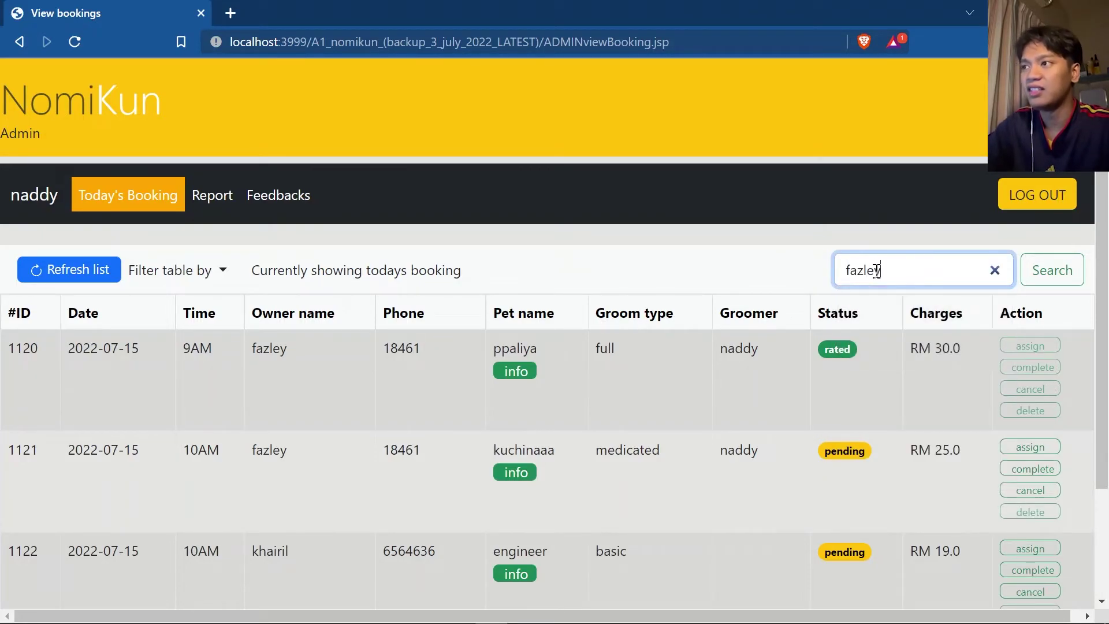
pyautogui.press('BackSpace')
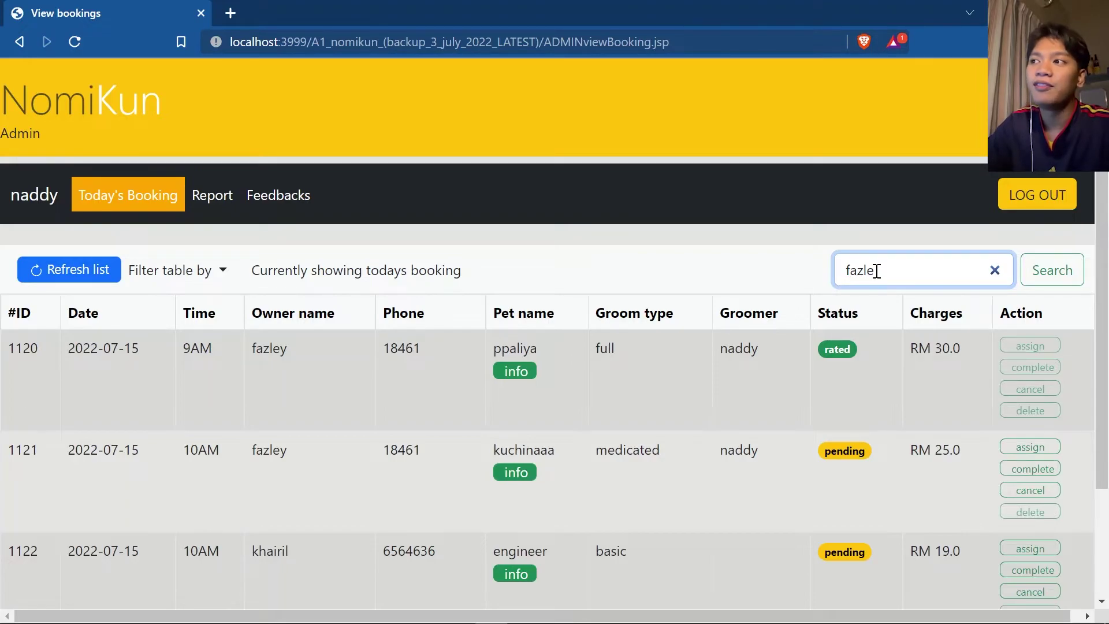
pyautogui.press('BackSpace')
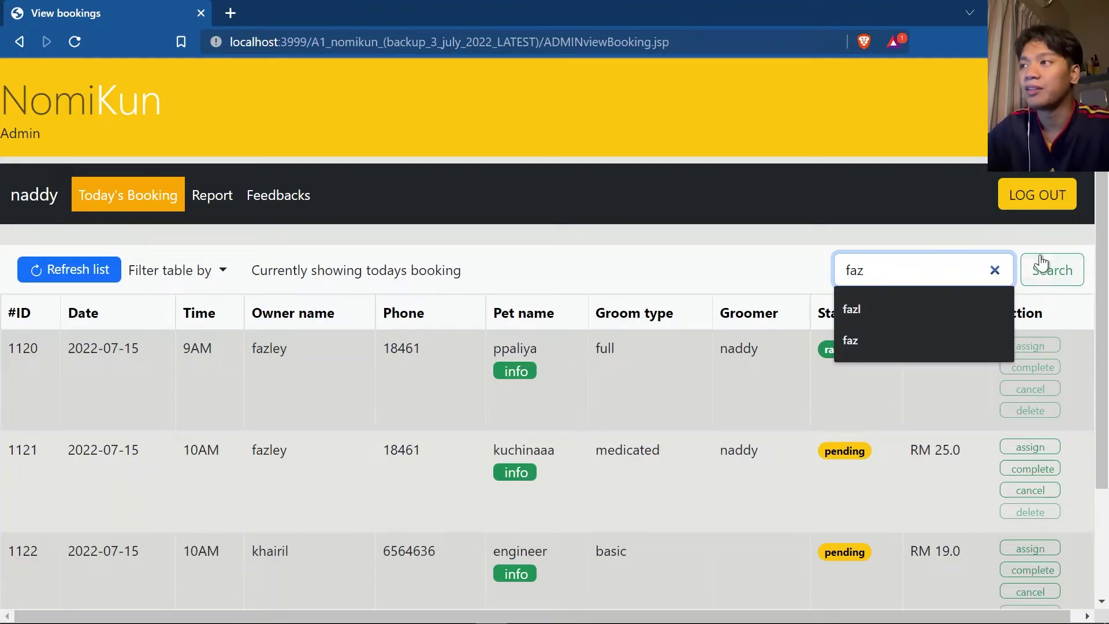
pyautogui.click(1041, 267)
pyautogui.scroll(-15, 468, 327)
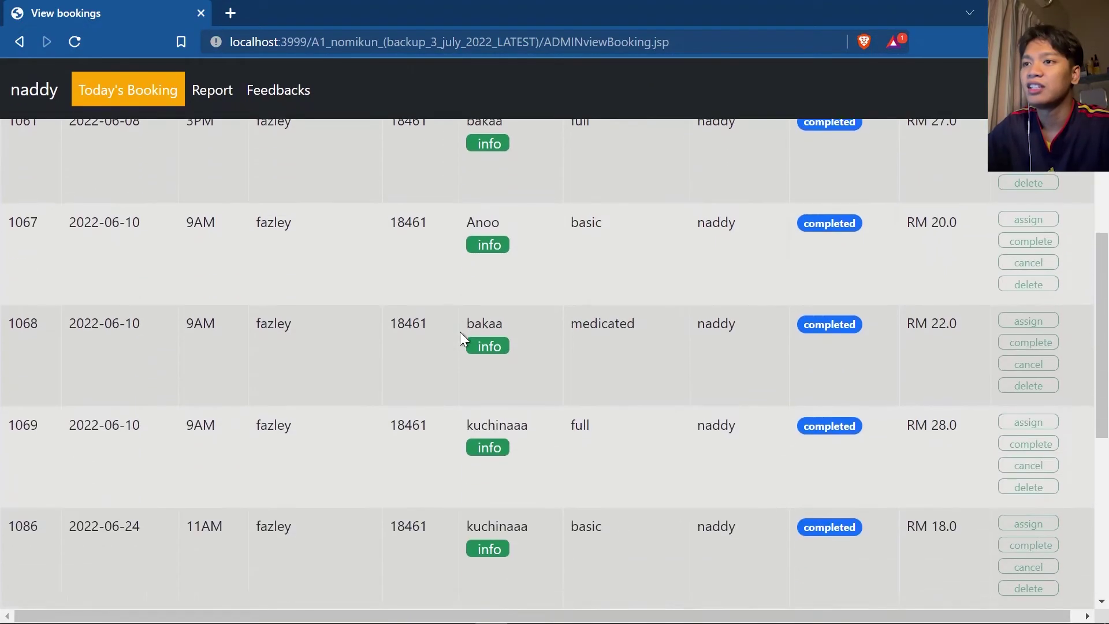
pyautogui.scroll(15, 363, 395)
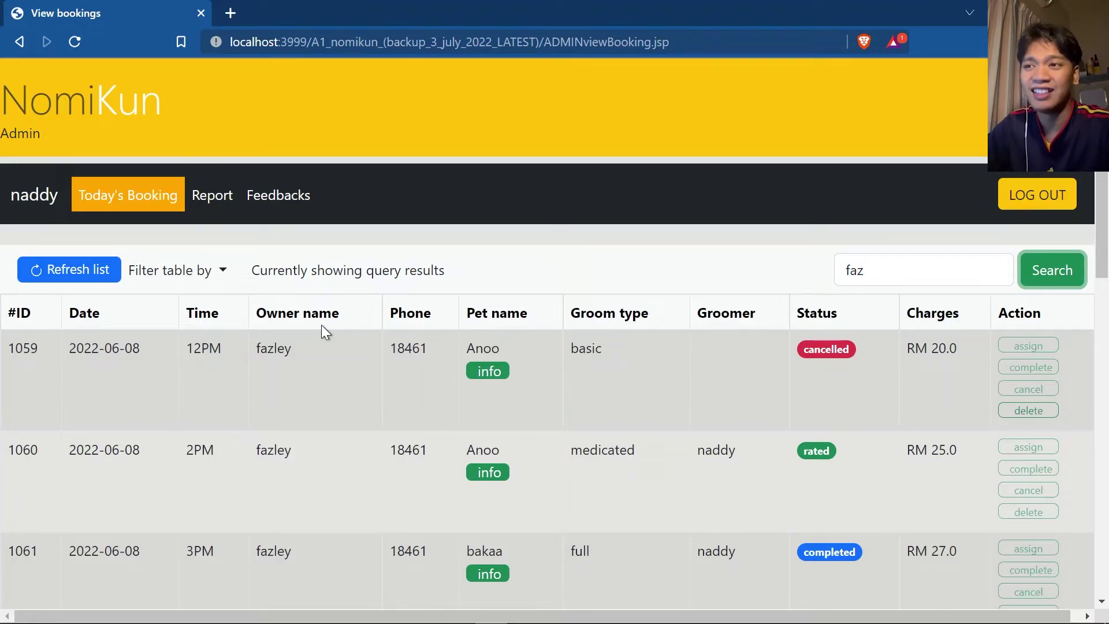
pyautogui.scroll(-14, 288, 369)
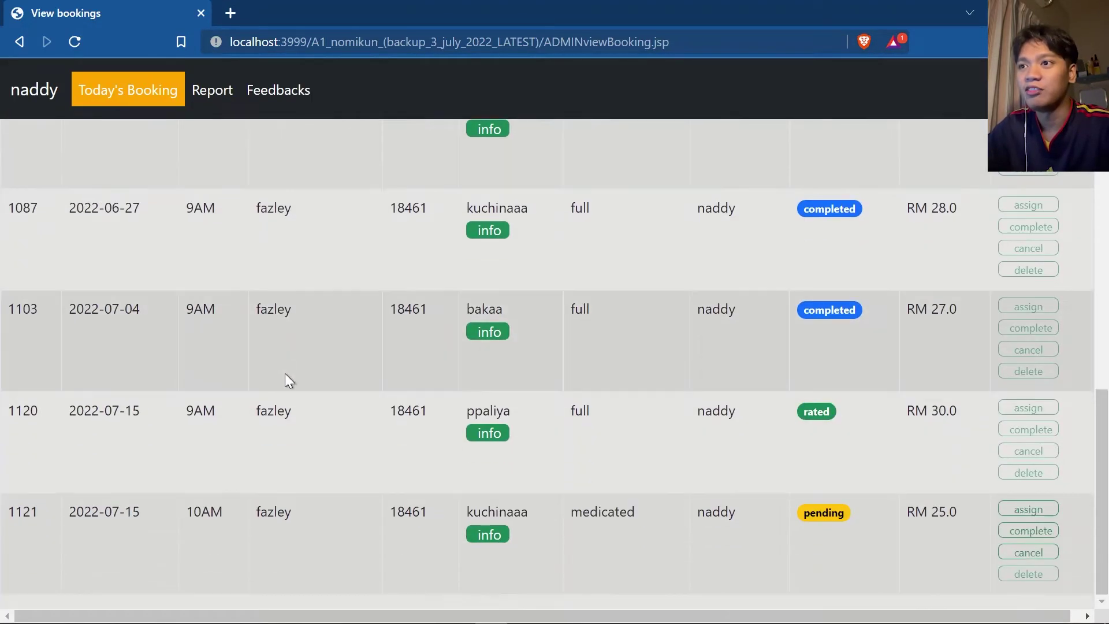
pyautogui.scroll(10, 292, 392)
pyautogui.scroll(5, 296, 413)
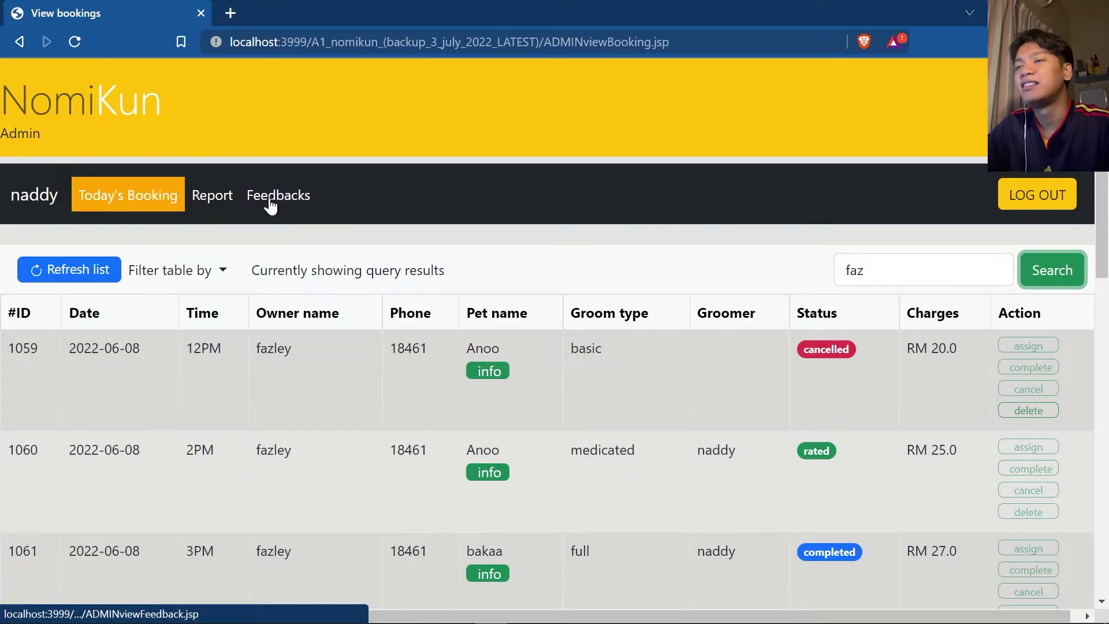
# Open the Feedbacks list and filter it to This week.
pyautogui.click(295, 204)
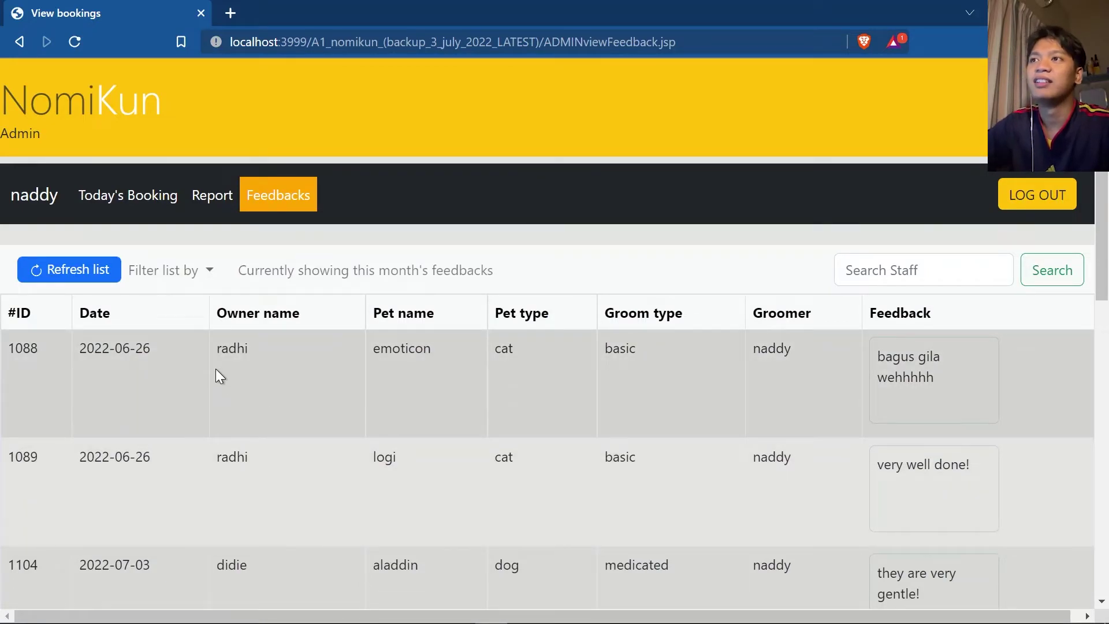
pyautogui.scroll(-10, 269, 424)
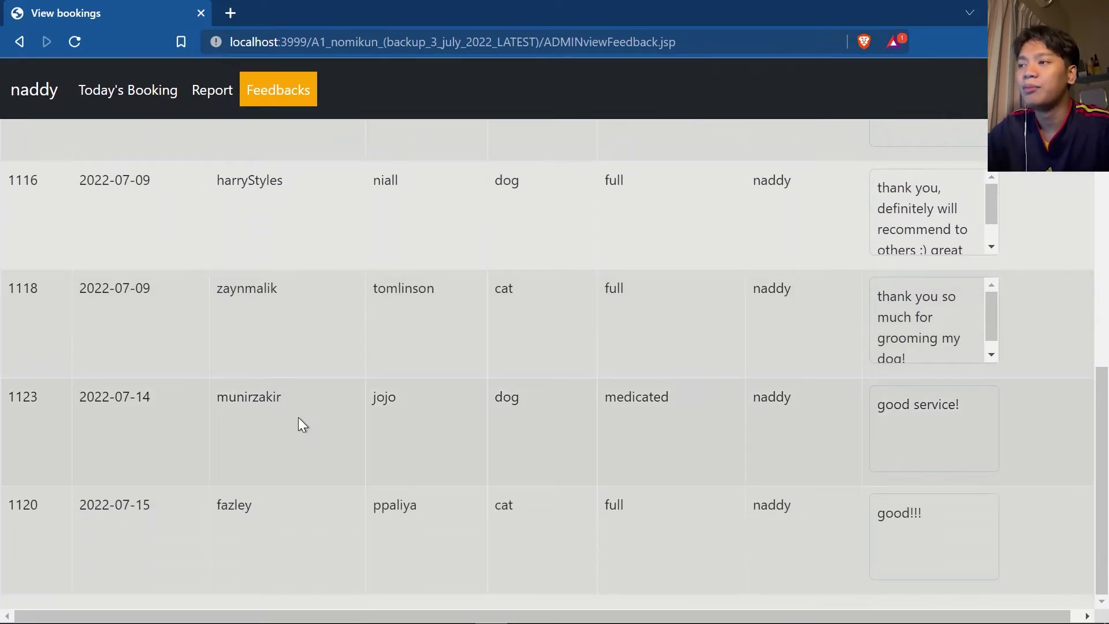
pyautogui.scroll(10, 298, 417)
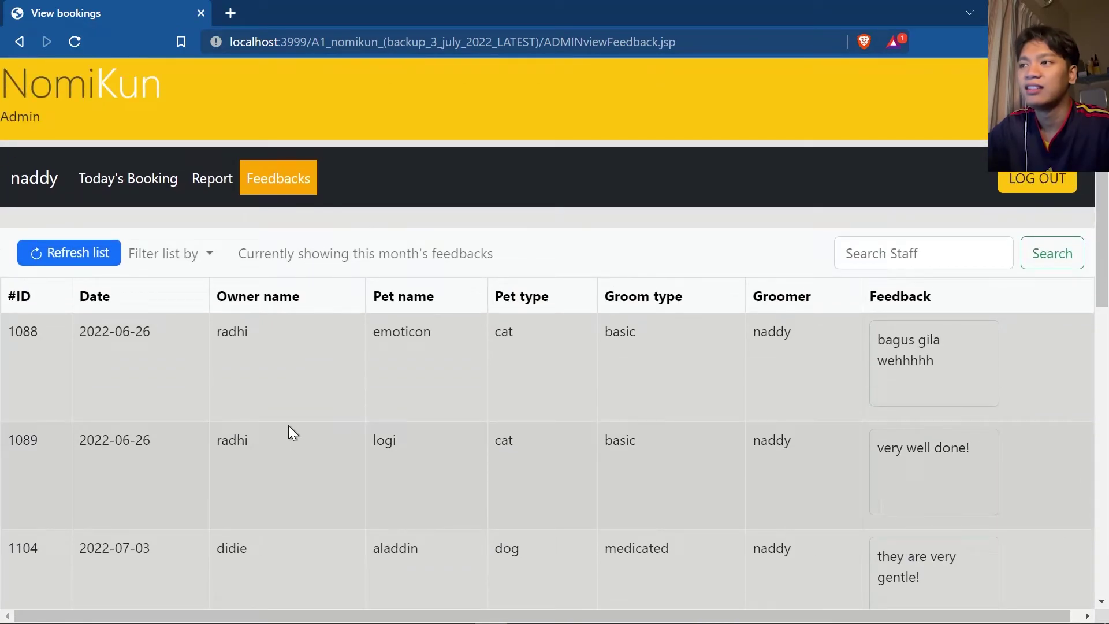
pyautogui.scroll(-10, 392, 416)
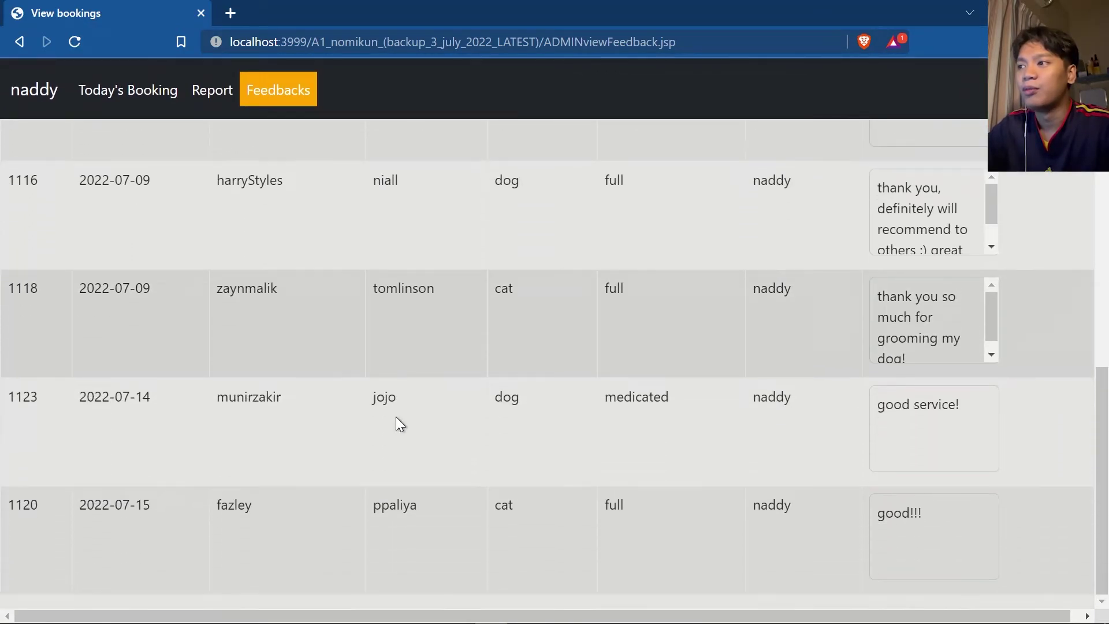
pyautogui.scroll(10, 396, 417)
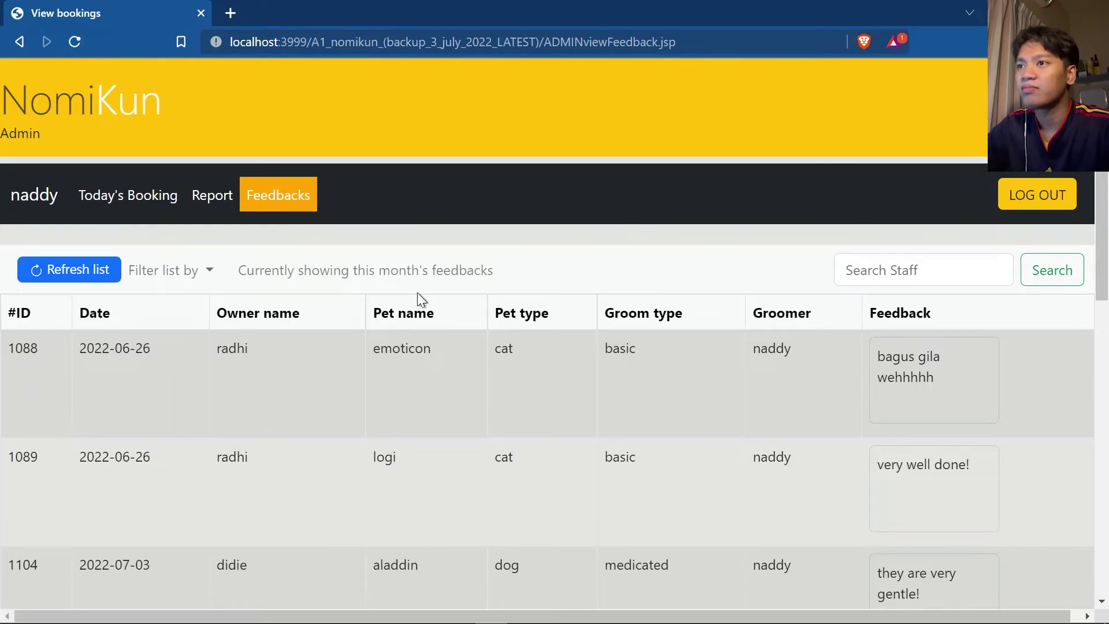
pyautogui.click(157, 271)
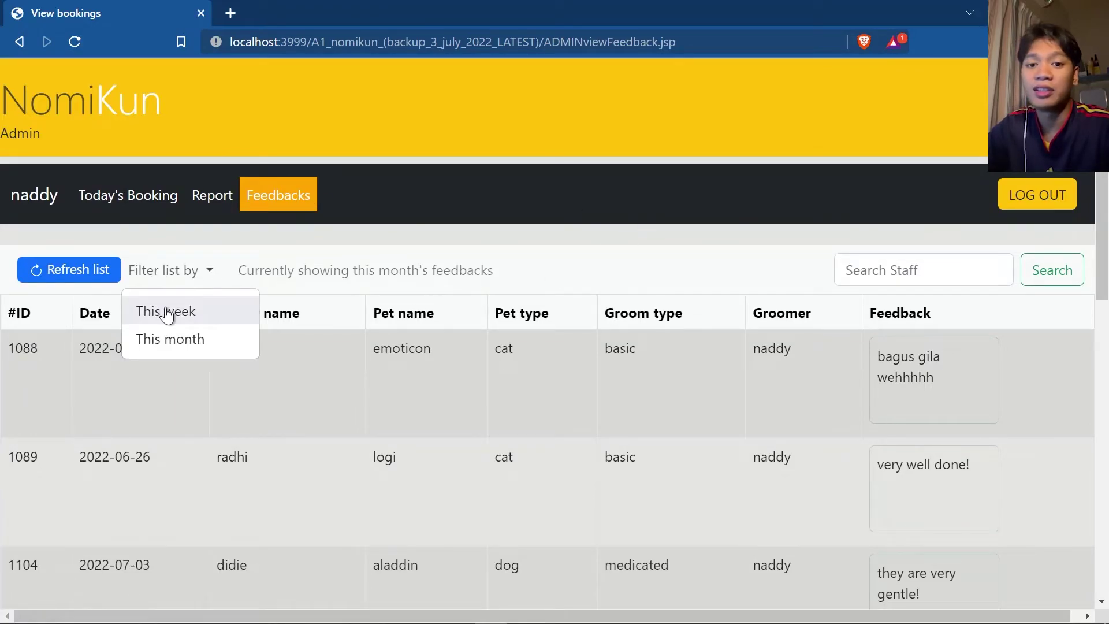
pyautogui.click(167, 314)
# Switch the feedback filter to This month and review the list.
pyautogui.scroll(-3, 321, 443)
pyautogui.scroll(2, 323, 443)
pyautogui.scroll(-1, 324, 443)
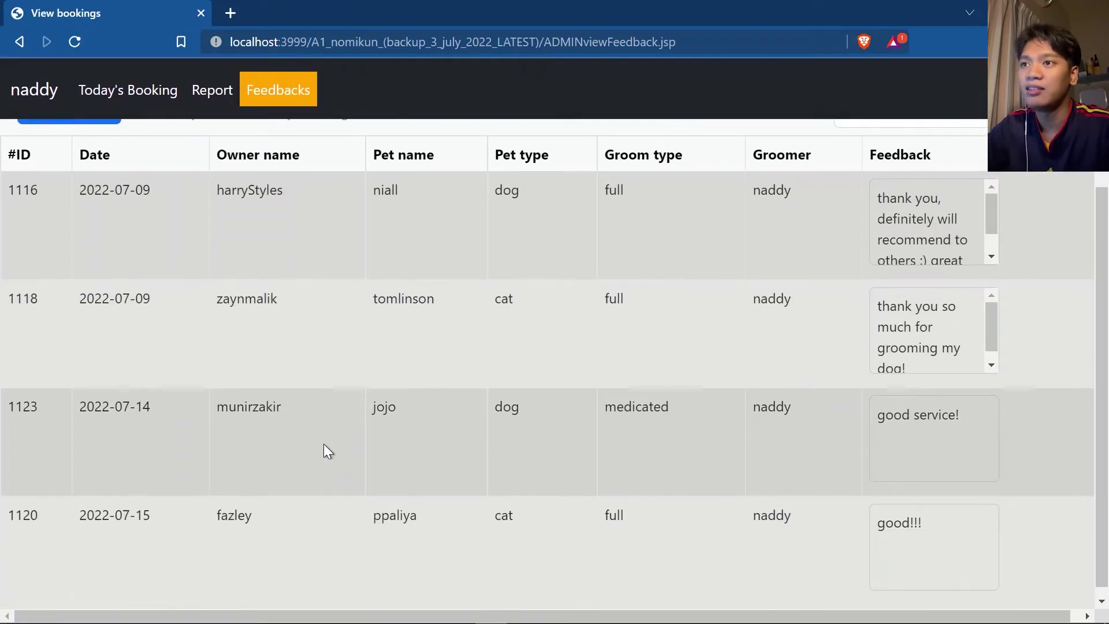
pyautogui.scroll(3, 323, 444)
pyautogui.click(168, 267)
pyautogui.click(181, 334)
pyautogui.scroll(-5, 358, 431)
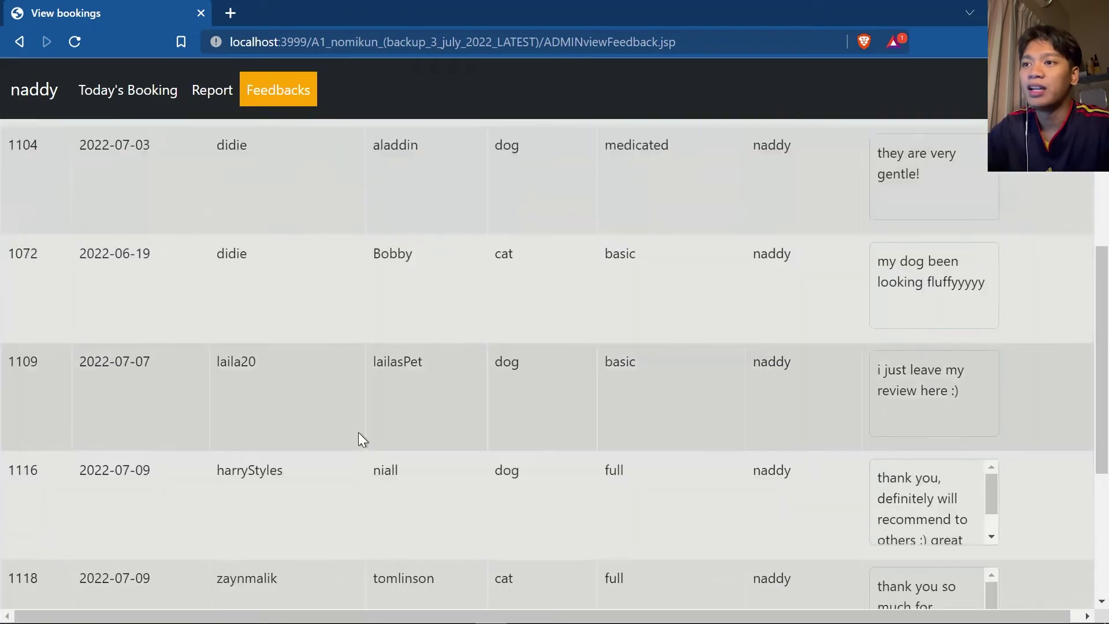
pyautogui.scroll(8, 363, 442)
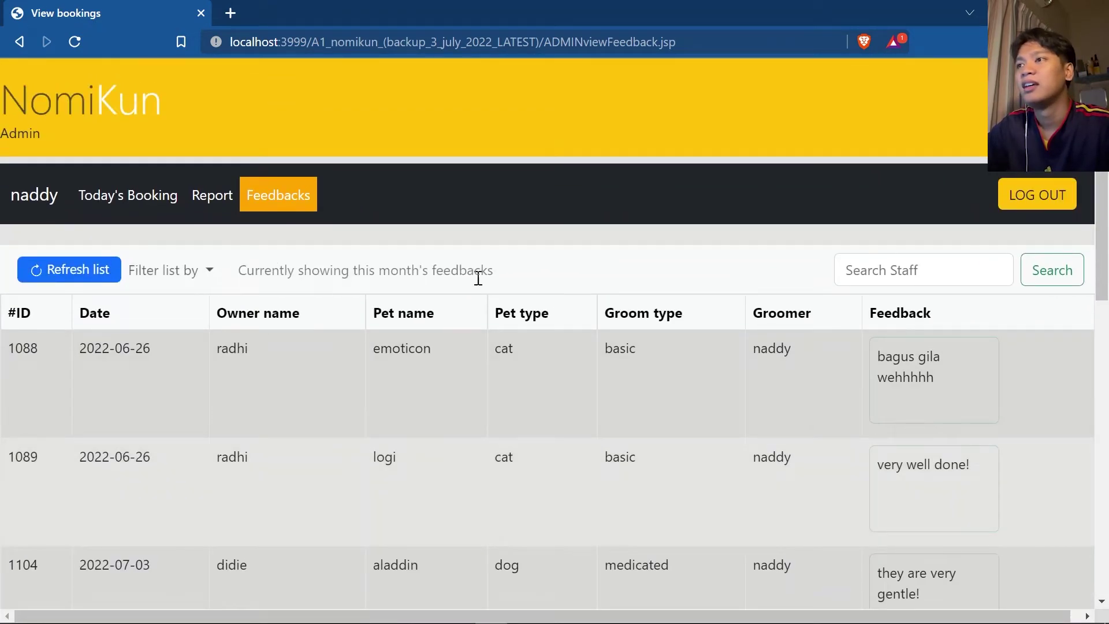
# Search the feedback list by a misspelled groomer name and dismiss the no-records message.
pyautogui.click(872, 271)
pyautogui.write('nadd')
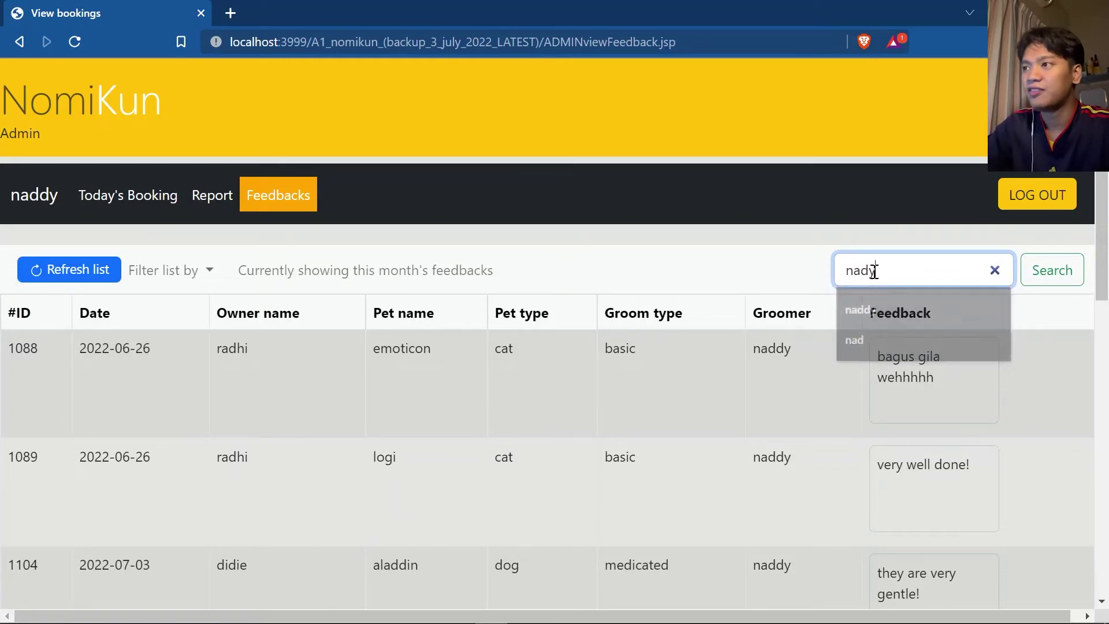
pyautogui.press('BackSpace')
pyautogui.write('y')
pyautogui.click(1034, 269)
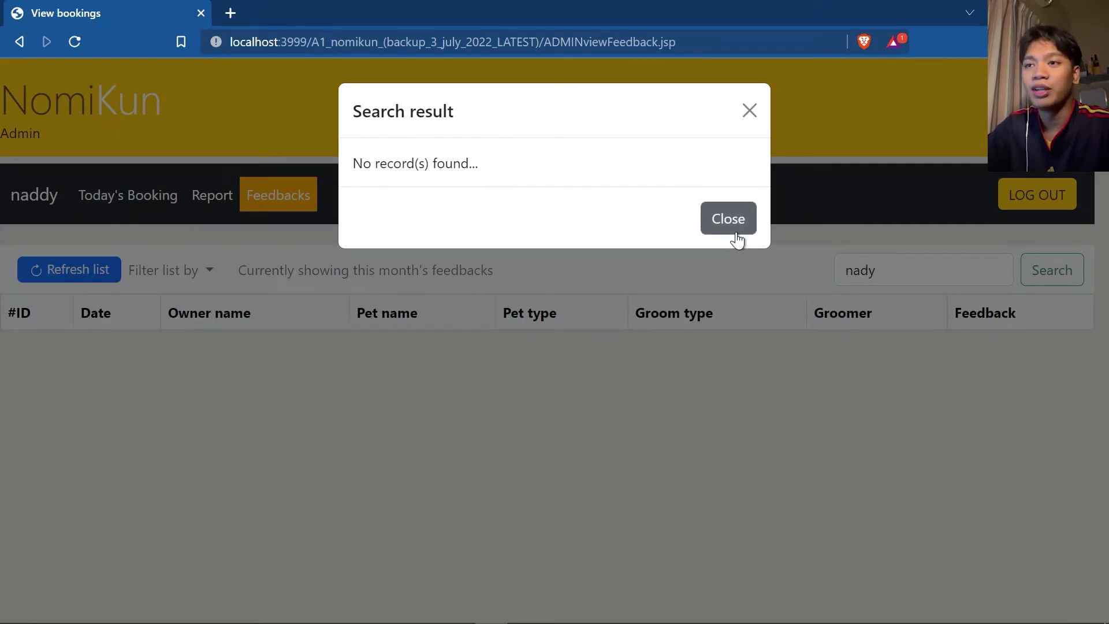
pyautogui.click(730, 227)
# Drop the name's last letter, search again and review the matching feedback.
pyautogui.click(892, 267)
pyautogui.press('BackSpace')
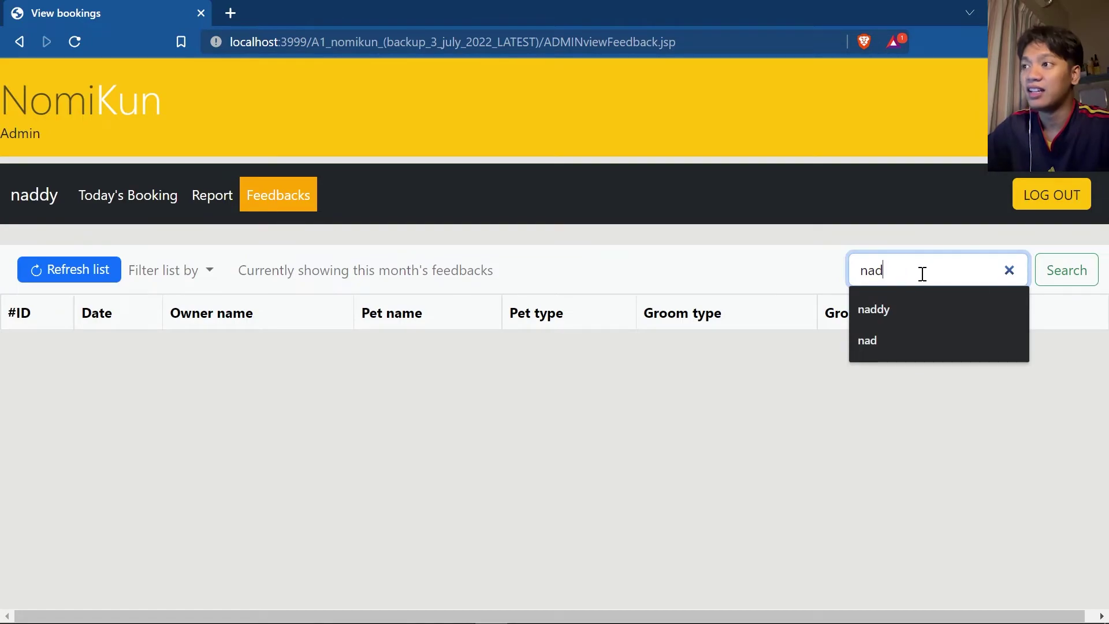
pyautogui.click(1065, 269)
pyautogui.scroll(-1, 762, 418)
pyautogui.scroll(-10, 762, 412)
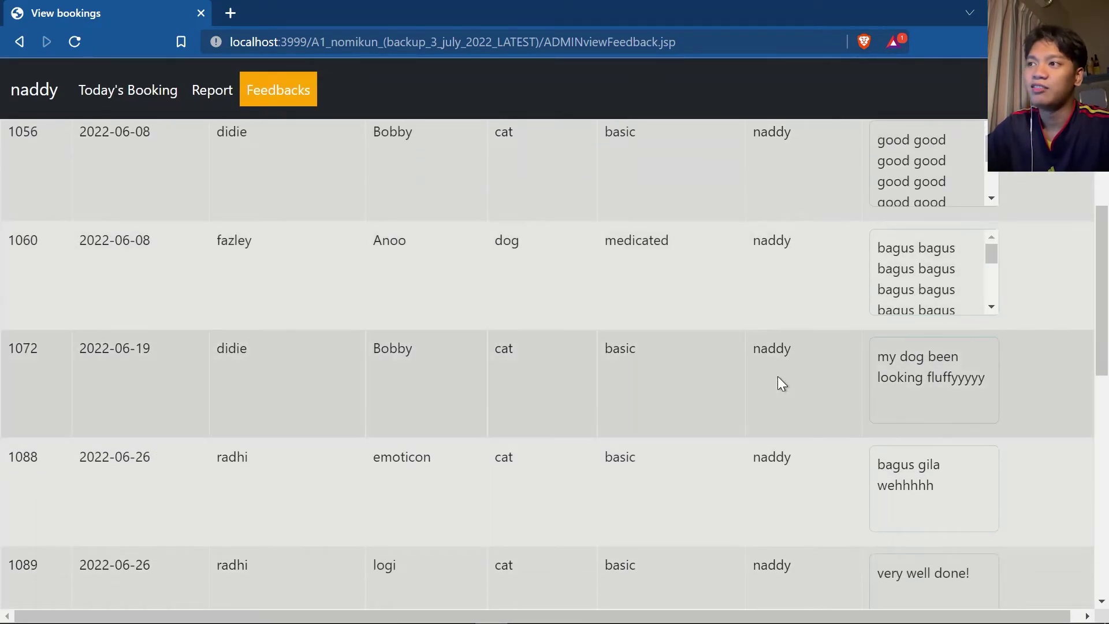
pyautogui.scroll(10, 767, 462)
# Clear the Search Staff box and go to the booking report.
pyautogui.click(920, 269)
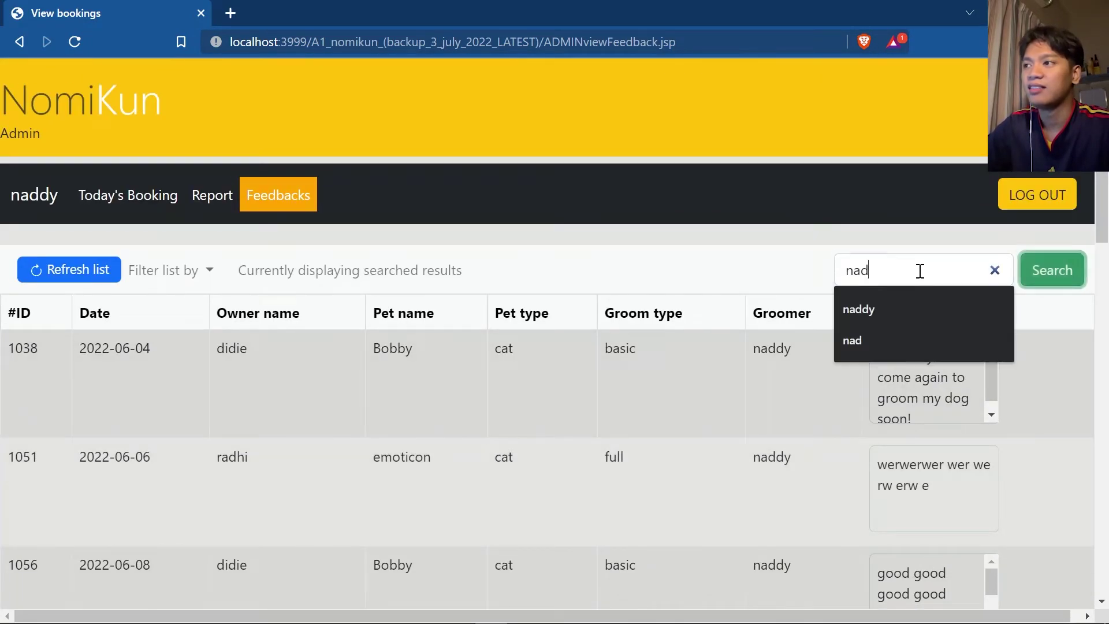
pyautogui.hotkey('ctrl', 'a')
pyautogui.press('BackSpace')
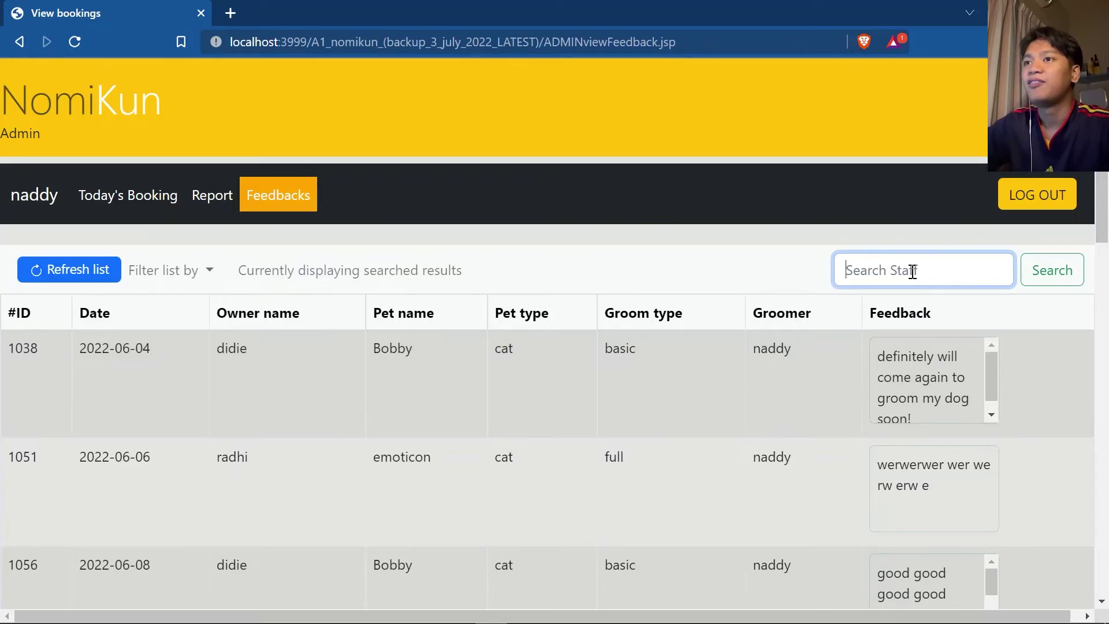
pyautogui.click(211, 197)
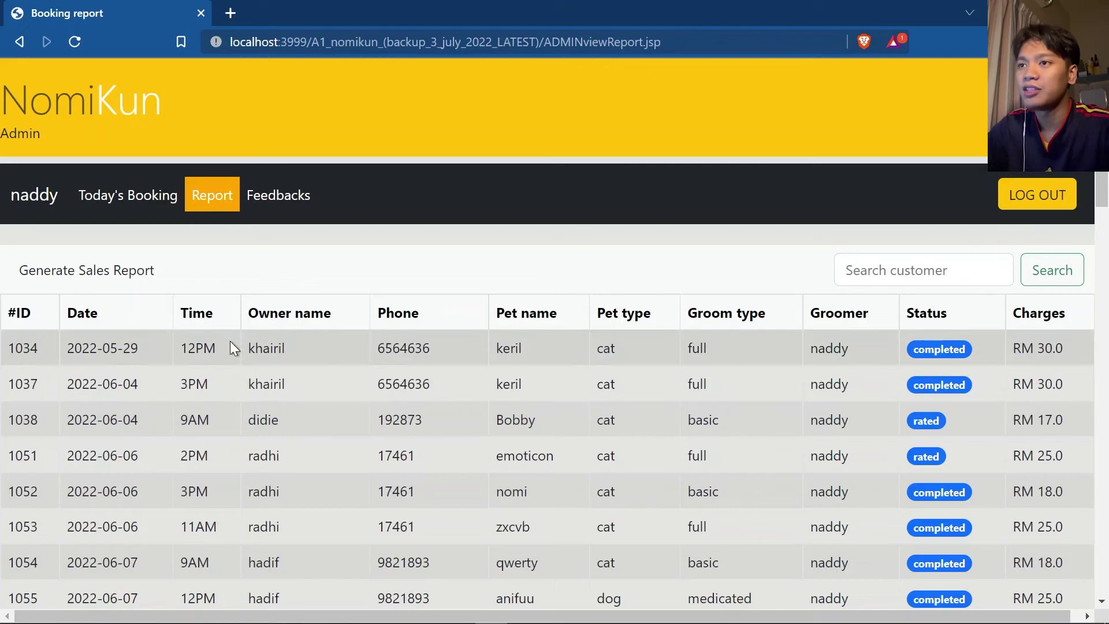
# Search the booking report by customer name, narrowing it to one owner's nine bookings, 1034–1105.
pyautogui.scroll(-20, 283, 396)
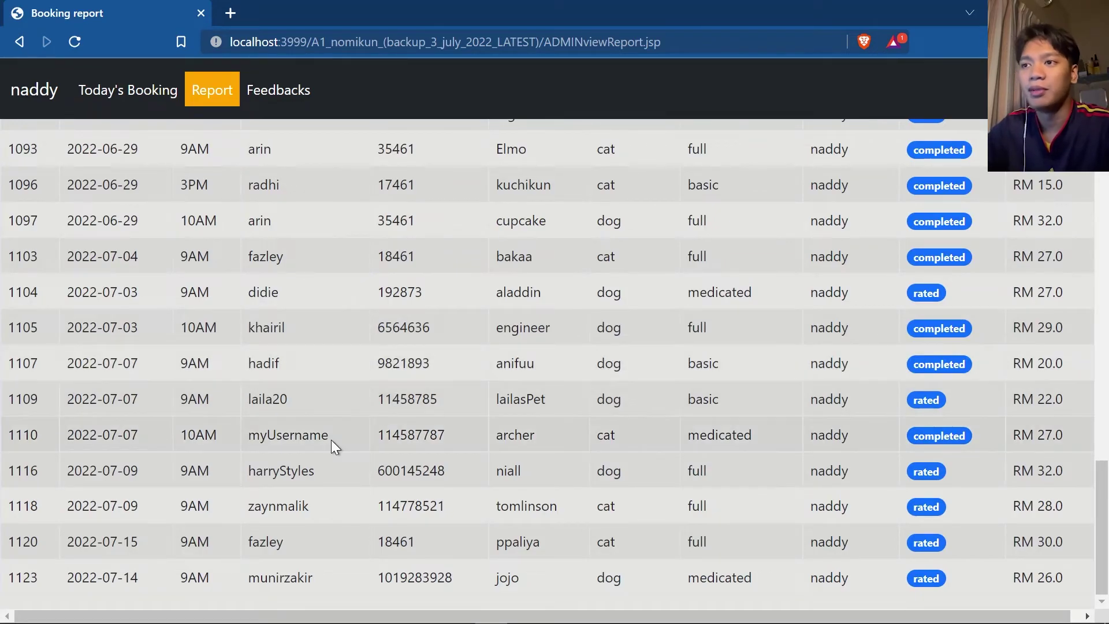
pyautogui.scroll(15, 965, 383)
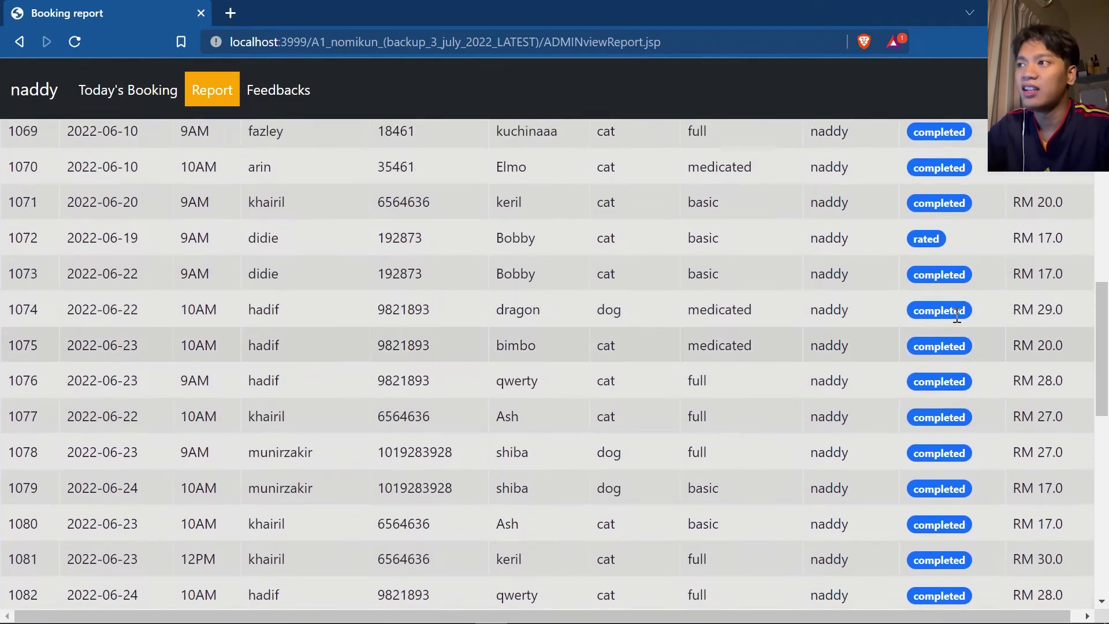
pyautogui.scroll(5, 947, 306)
pyautogui.scroll(10, 902, 380)
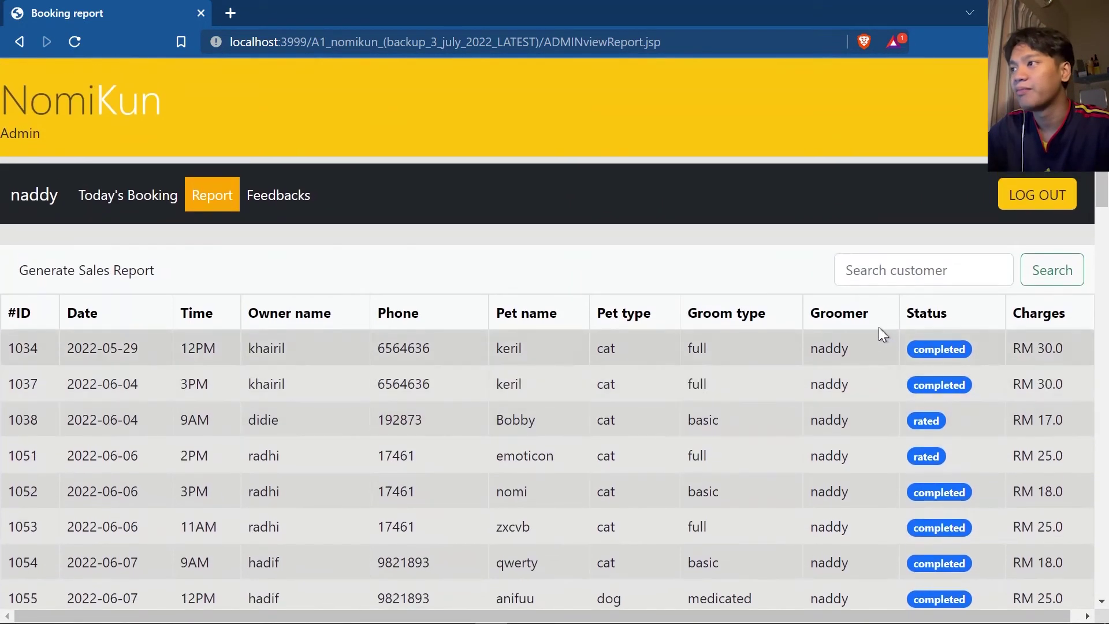
pyautogui.click(883, 271)
pyautogui.write('khai')
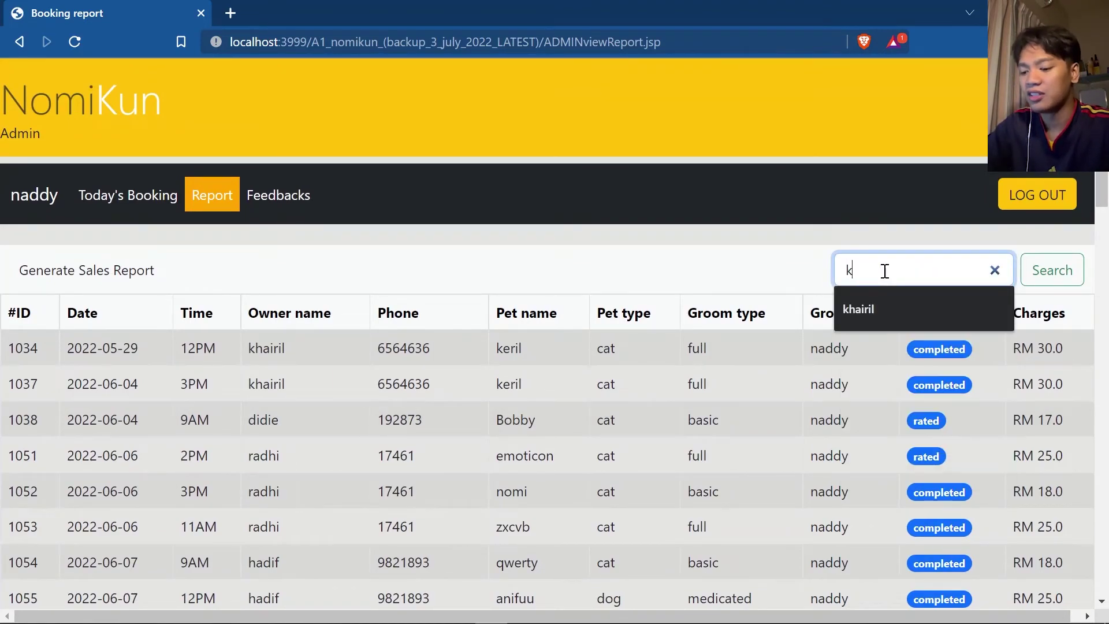
pyautogui.click(1041, 277)
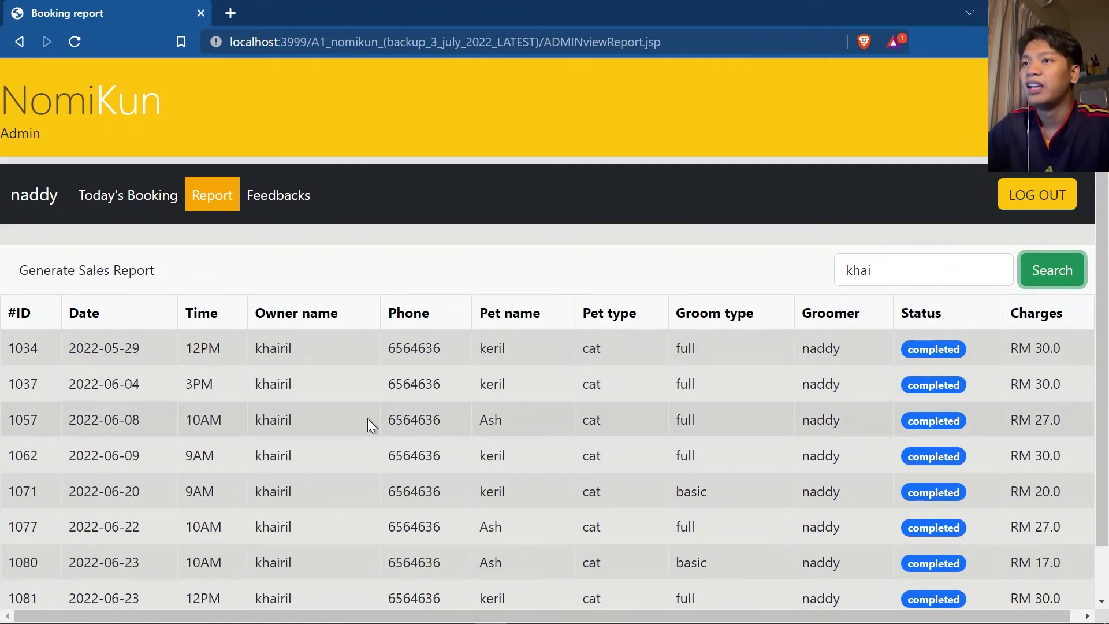
pyautogui.scroll(-1, 336, 370)
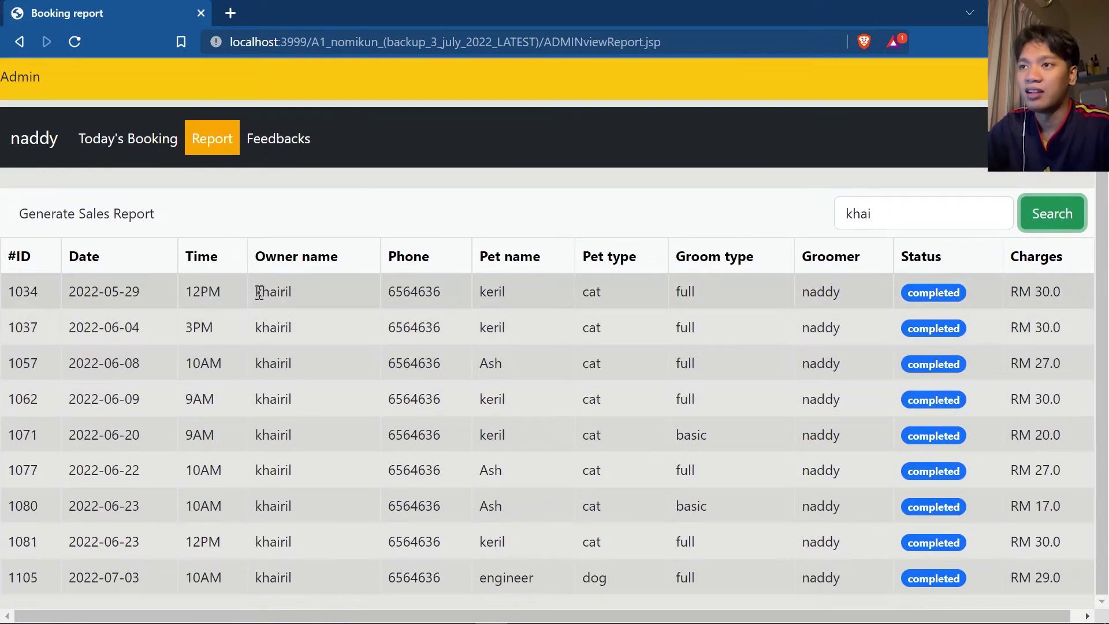
pyautogui.moveTo(259, 292); pyautogui.dragTo(286, 327)
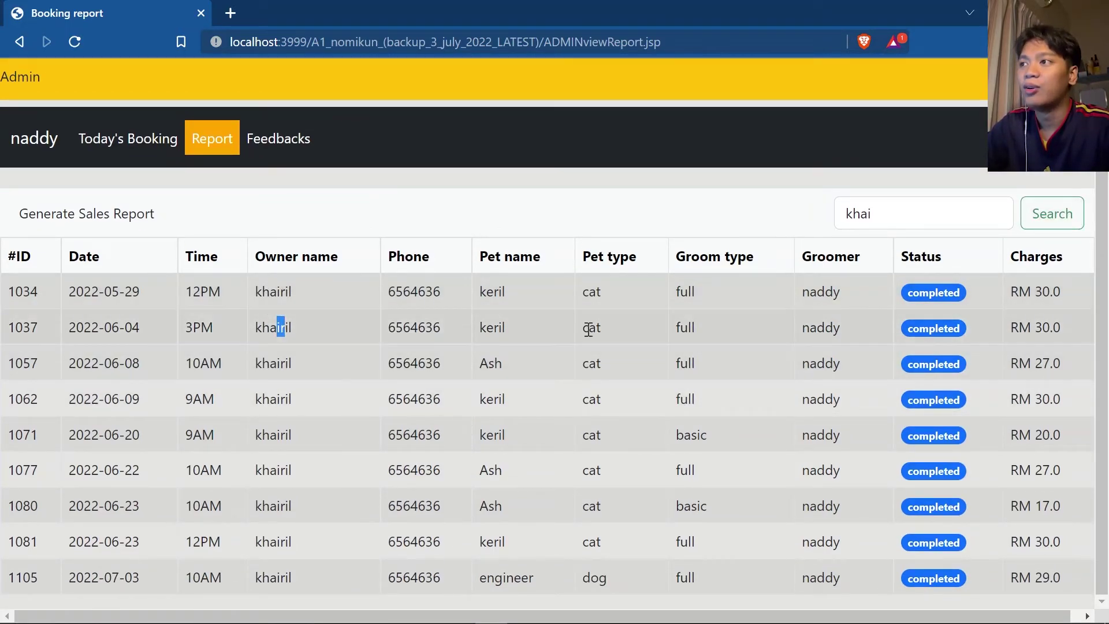
pyautogui.click(96, 297)
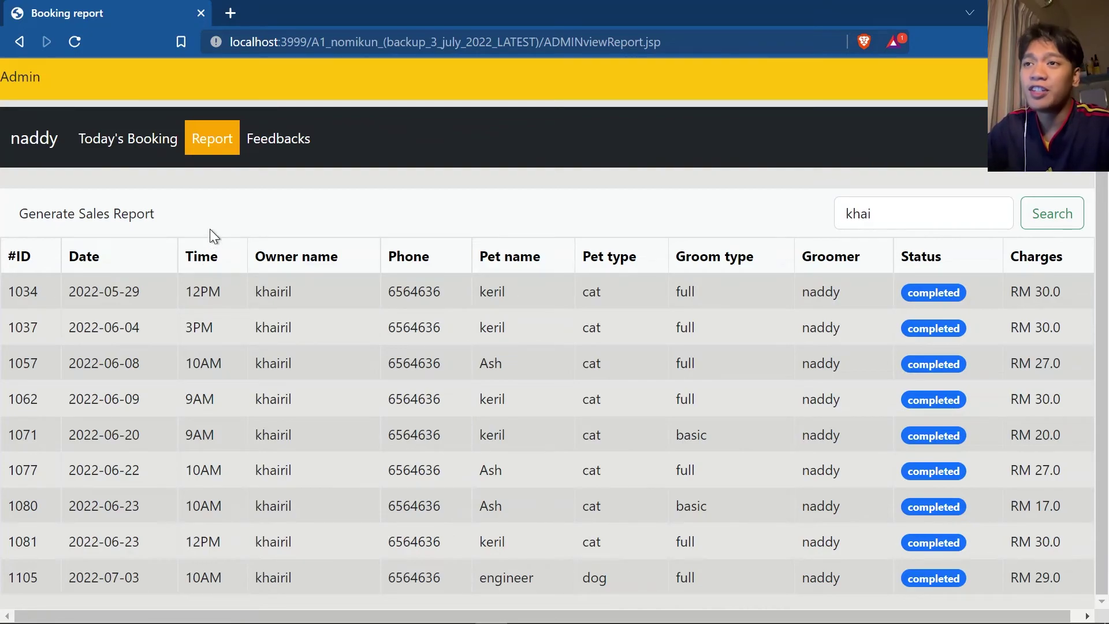
pyautogui.click(87, 217)
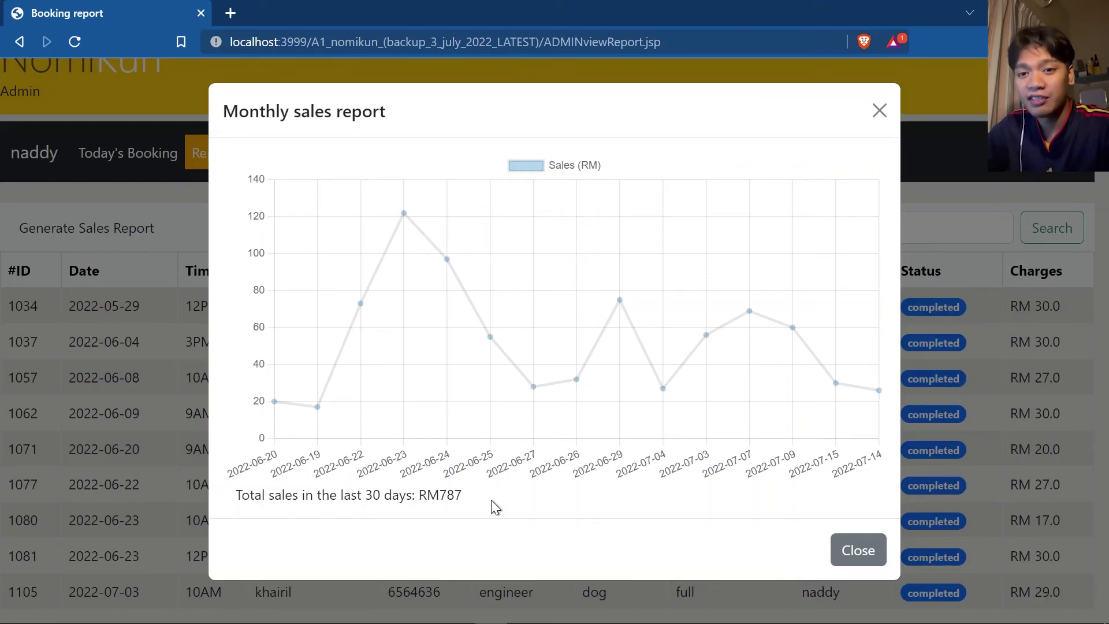
pyautogui.click(855, 549)
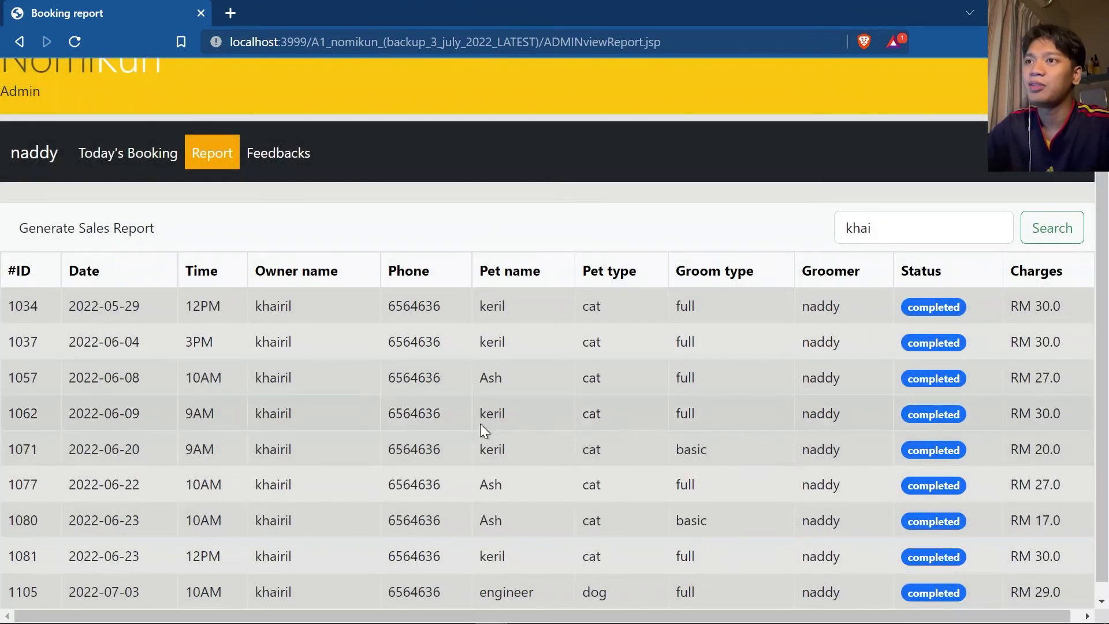
pyautogui.scroll(-1, 488, 424)
pyautogui.scroll(2, 494, 427)
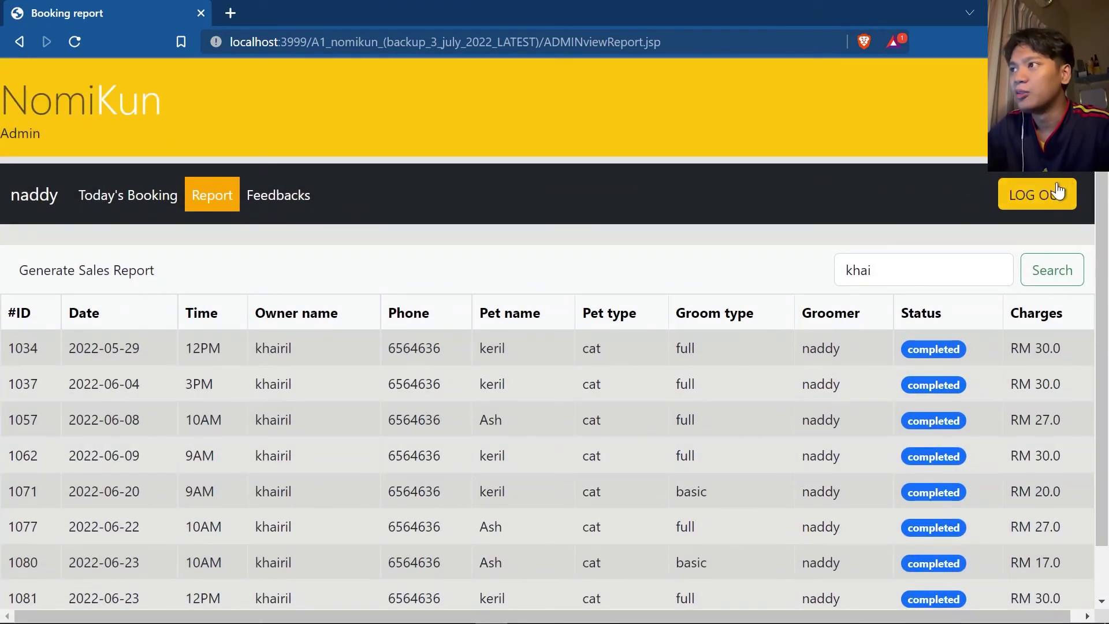
# View the booking report's monthly sales chart, then close it.
pyautogui.click(110, 199)
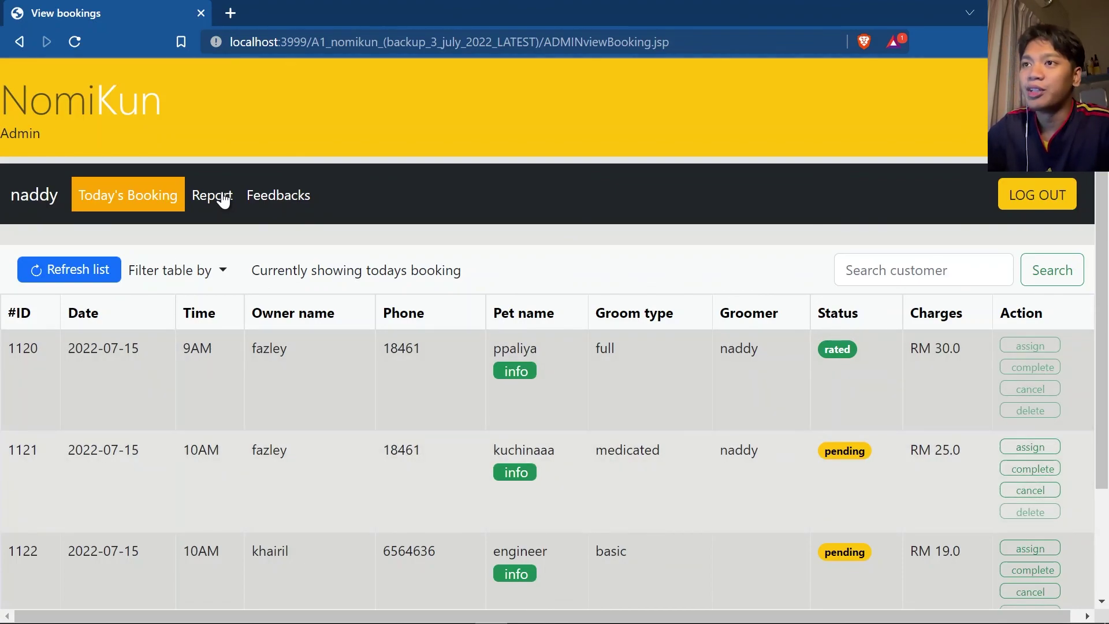
pyautogui.click(211, 196)
pyautogui.scroll(-5, 468, 400)
pyautogui.scroll(6, 468, 401)
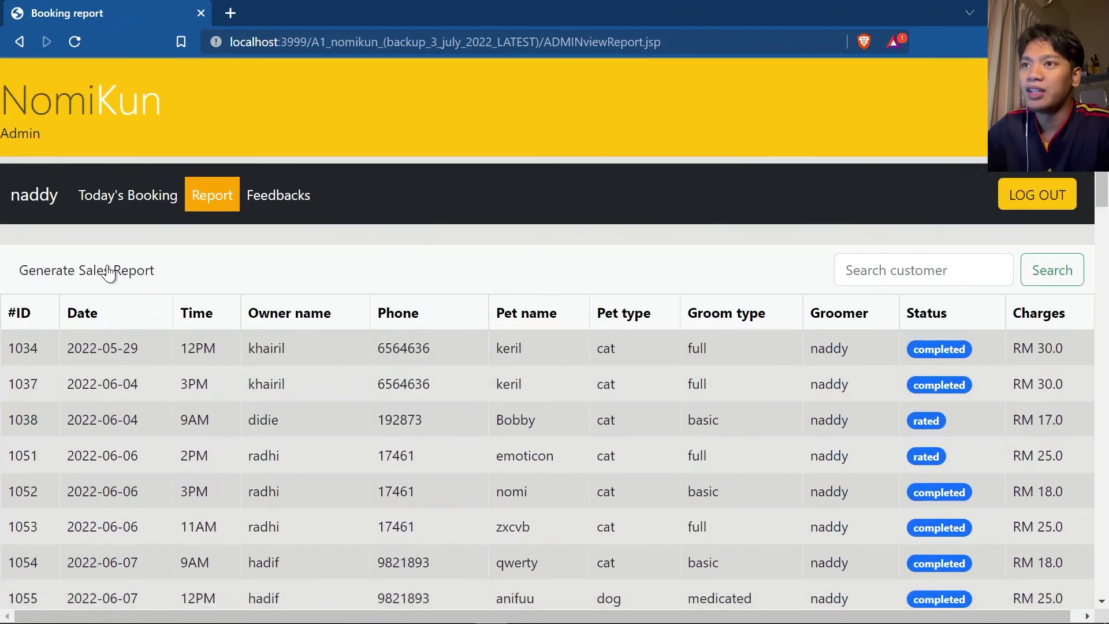
pyautogui.click(106, 270)
pyautogui.click(855, 550)
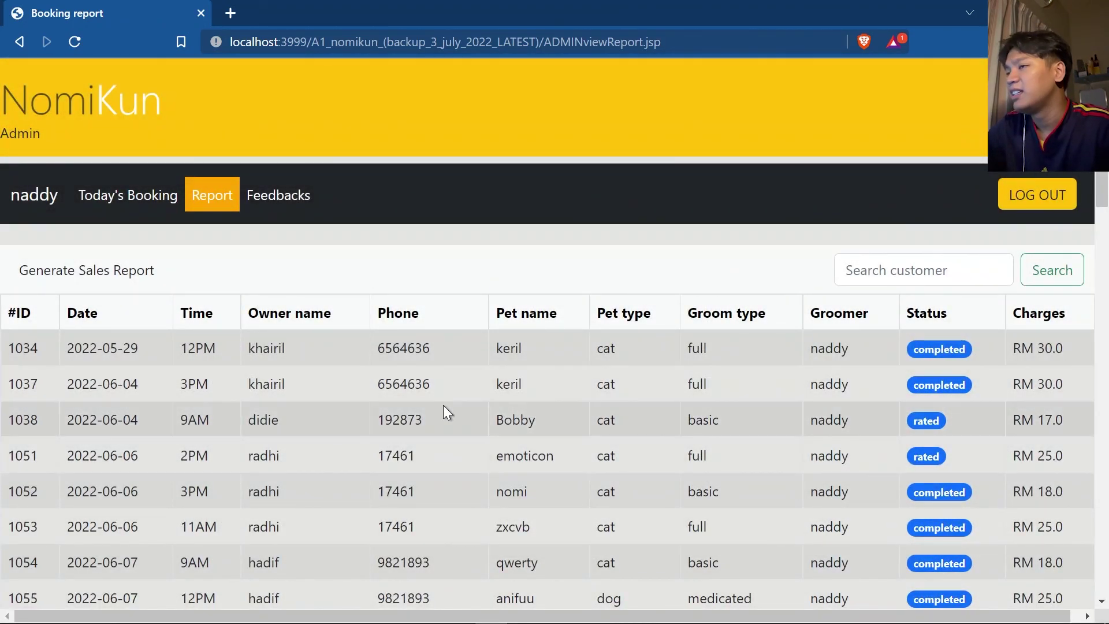
# Return to the list of today's 2022-07-15 bookings.
pyautogui.click(129, 196)
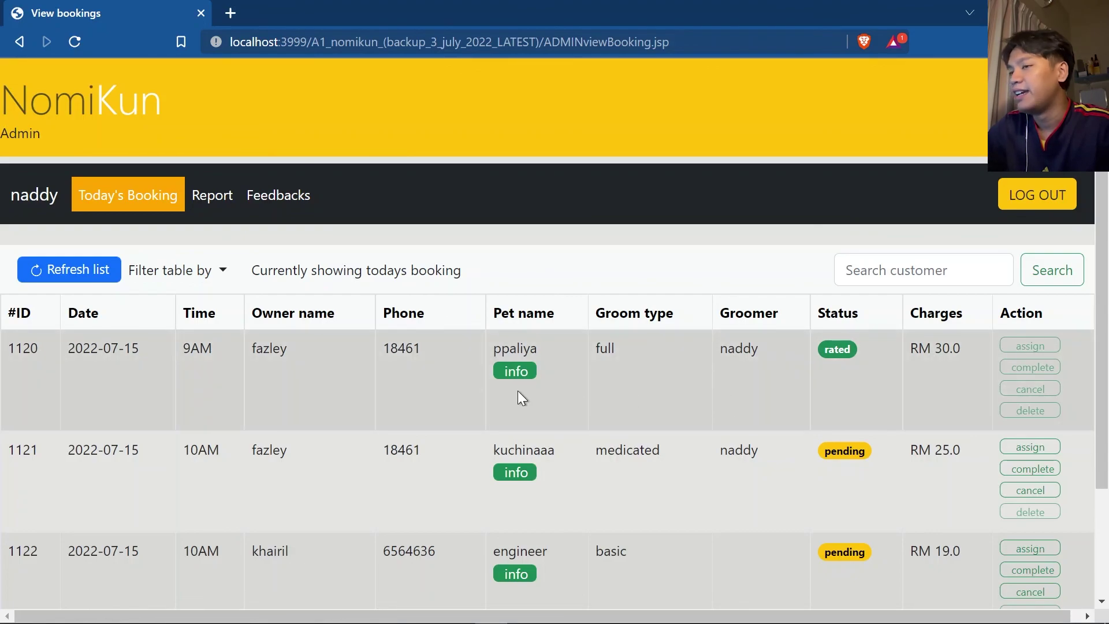
pyautogui.scroll(-3, 518, 391)
pyautogui.scroll(3, 366, 437)
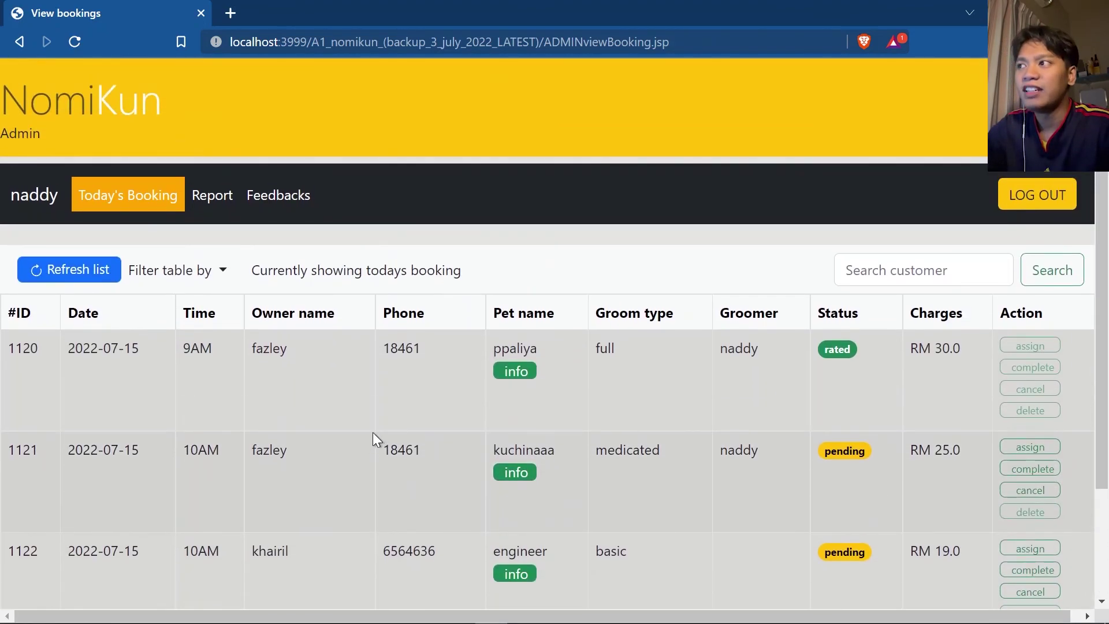